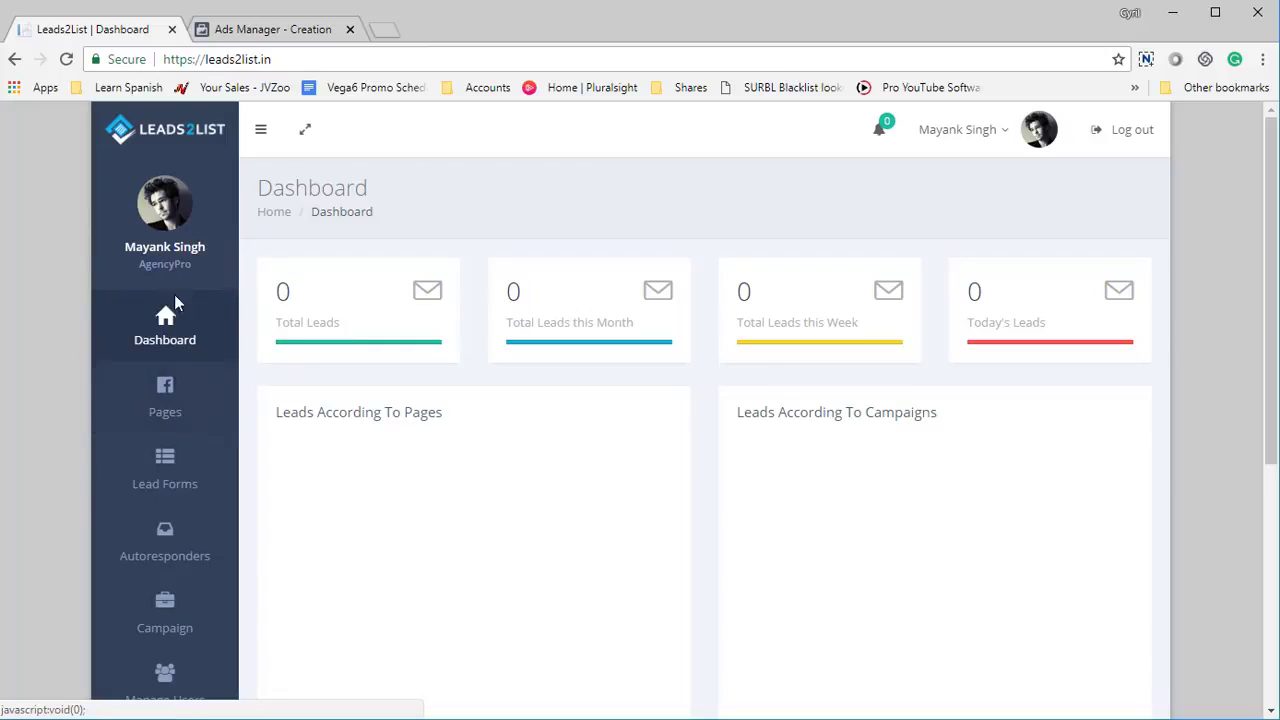
- Open the connected Facebook pages list and start adding a new page
left_click(177, 411)
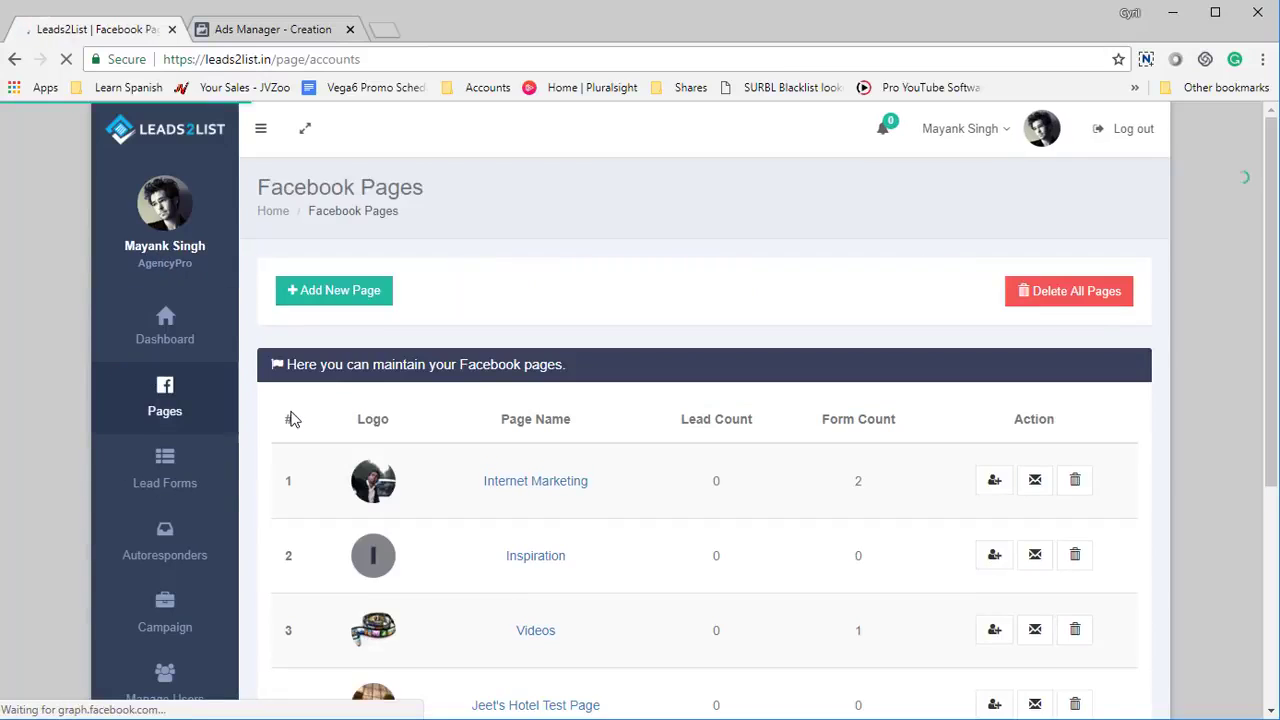
scroll(443, 394, "down", 3)
scroll(525, 443, "up", 2)
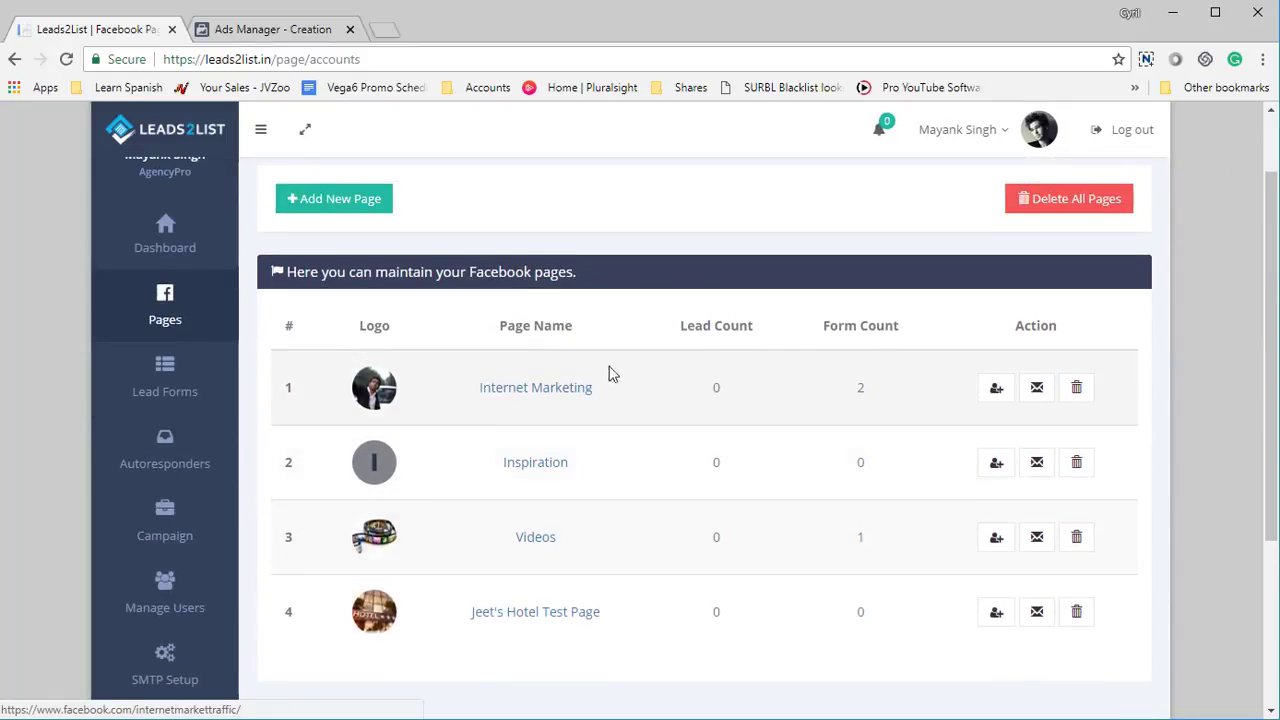
left_click(365, 215)
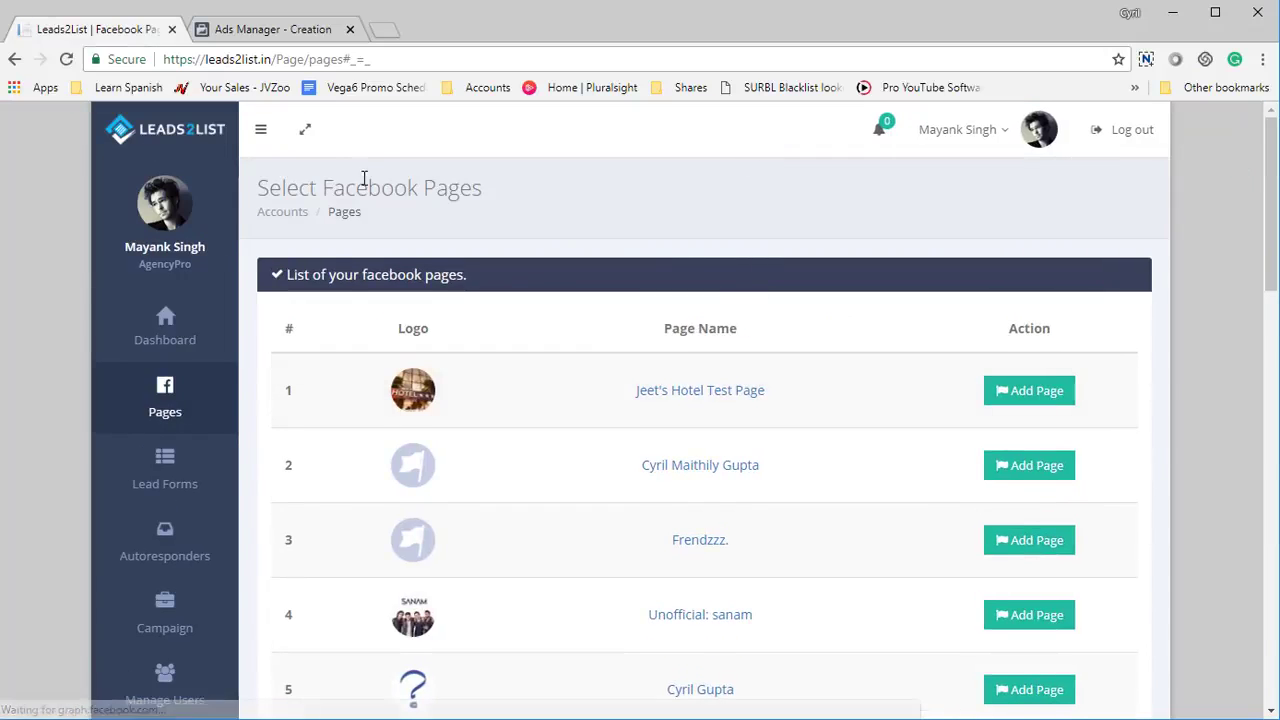
- Add the hotel test page from the list of available Facebook pages
scroll(750, 340, "down", 9)
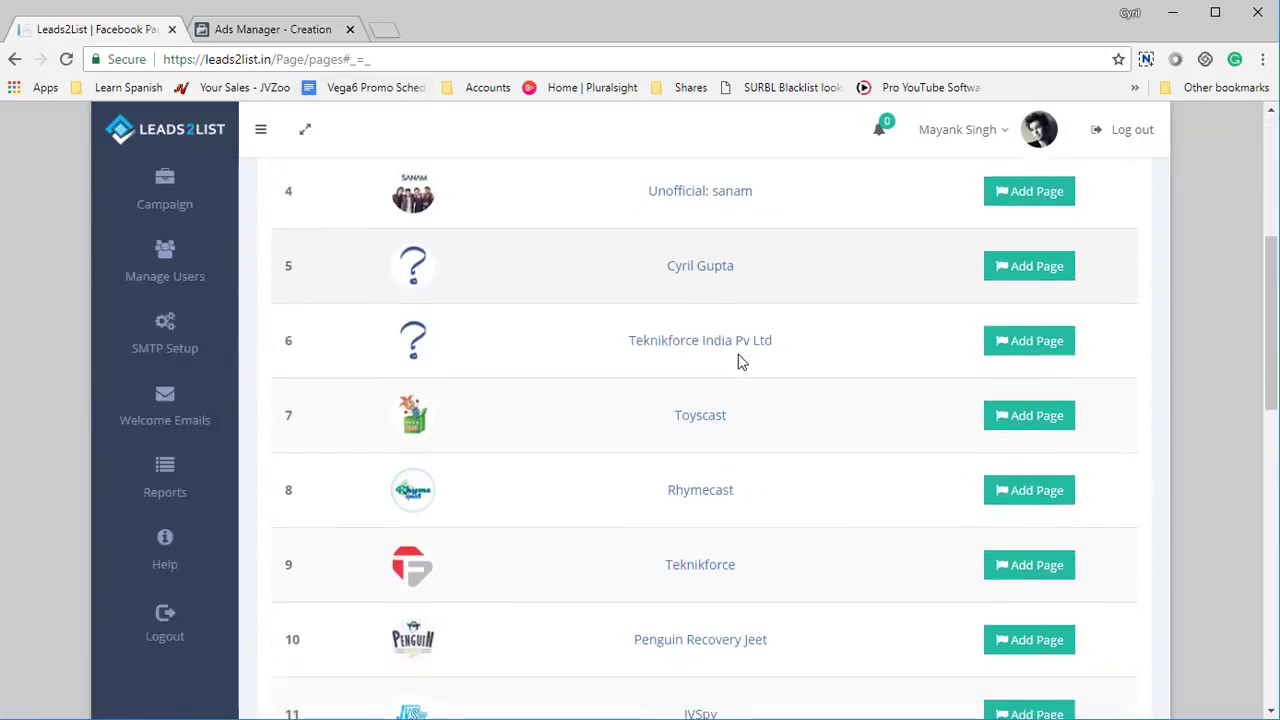
scroll(741, 362, "down", 6)
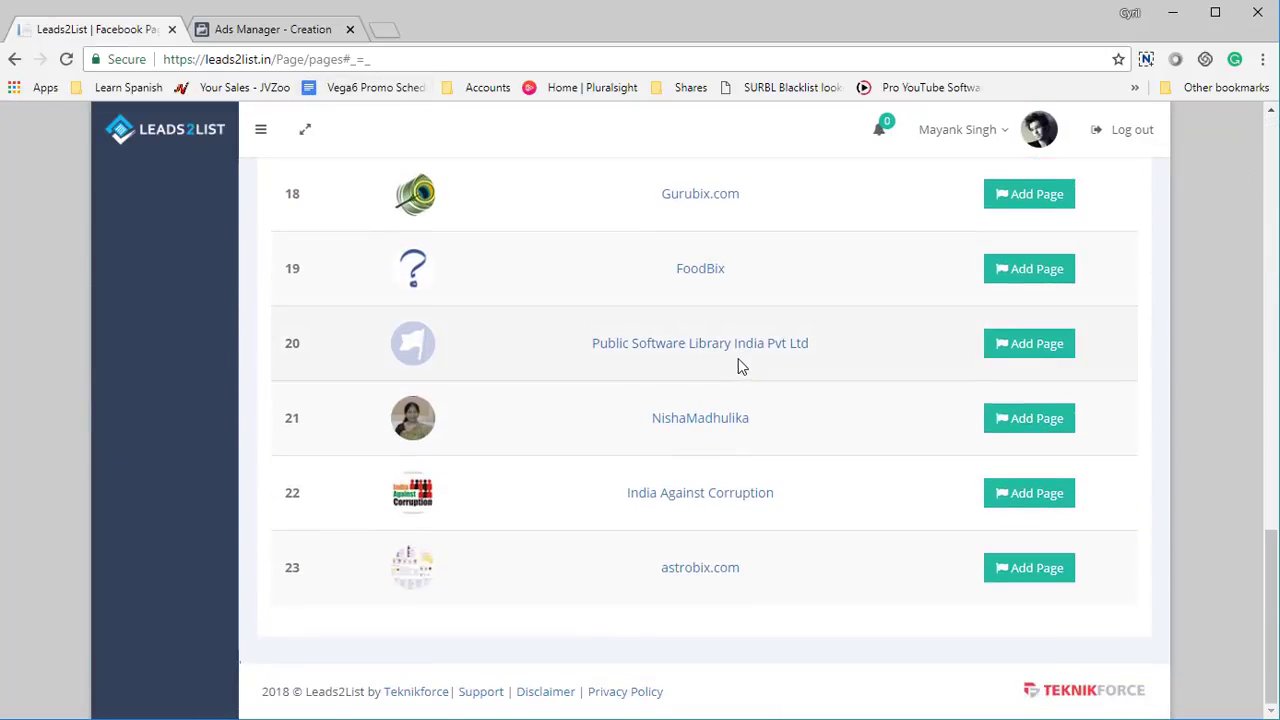
scroll(740, 366, "up", 5)
scroll(740, 367, "up", 10)
scroll(738, 366, "down", 14)
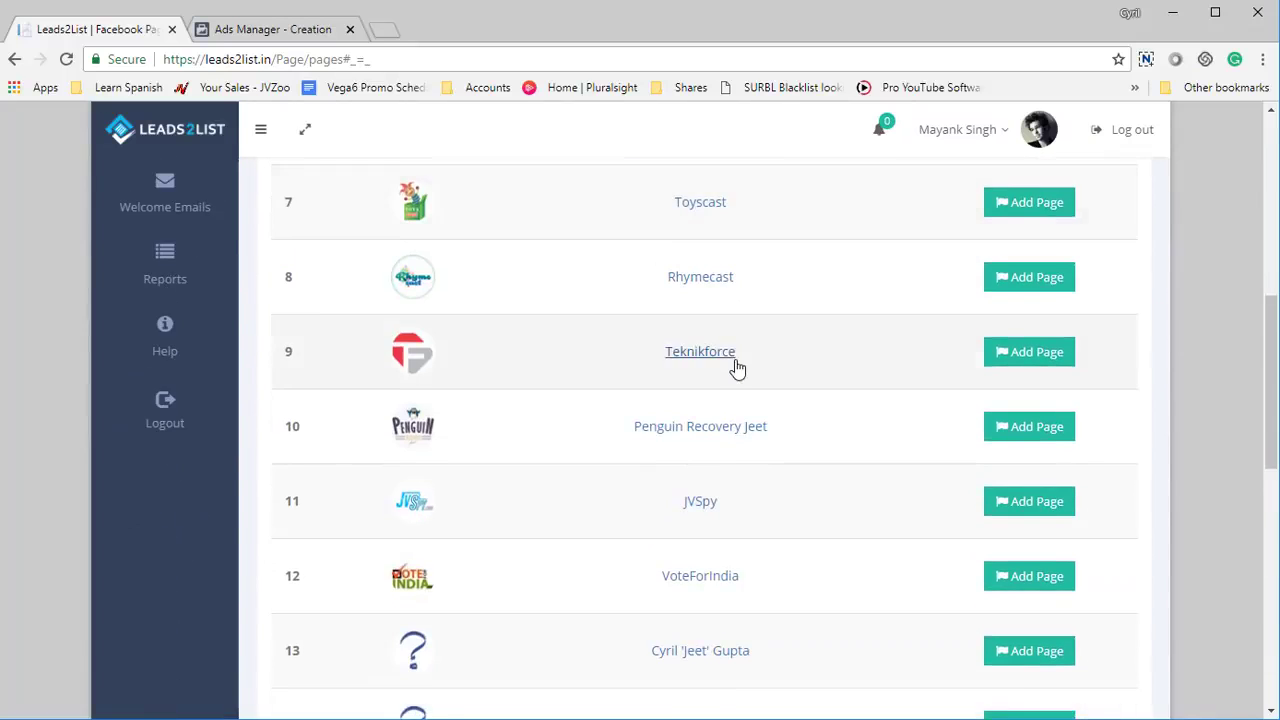
scroll(735, 362, "down", 2)
scroll(735, 362, "up", 10)
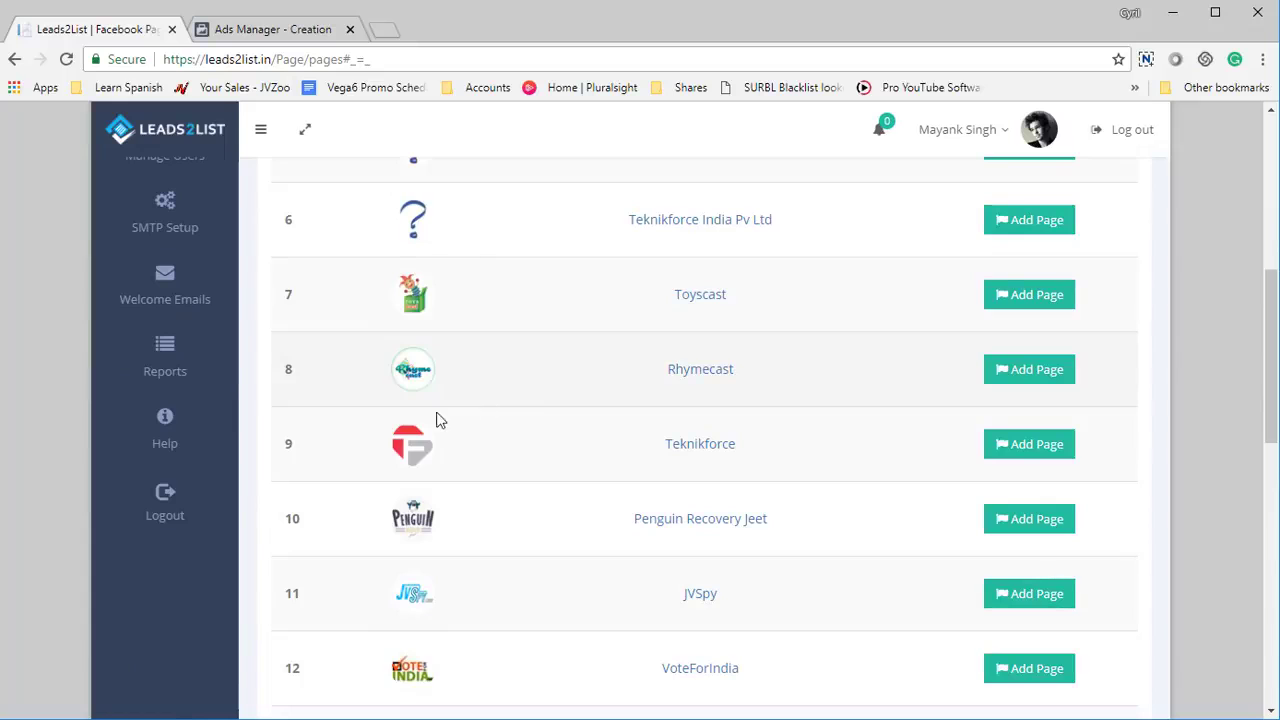
scroll(543, 449, "up", 3)
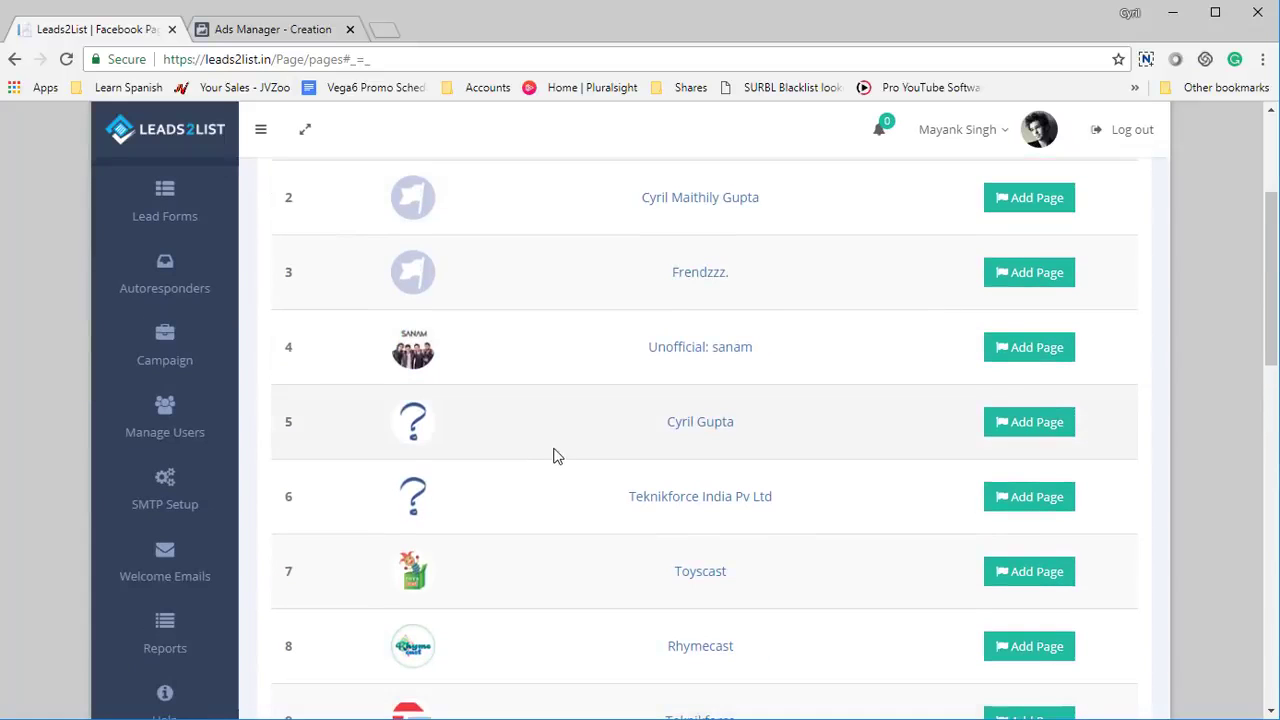
scroll(560, 456, "up", 2)
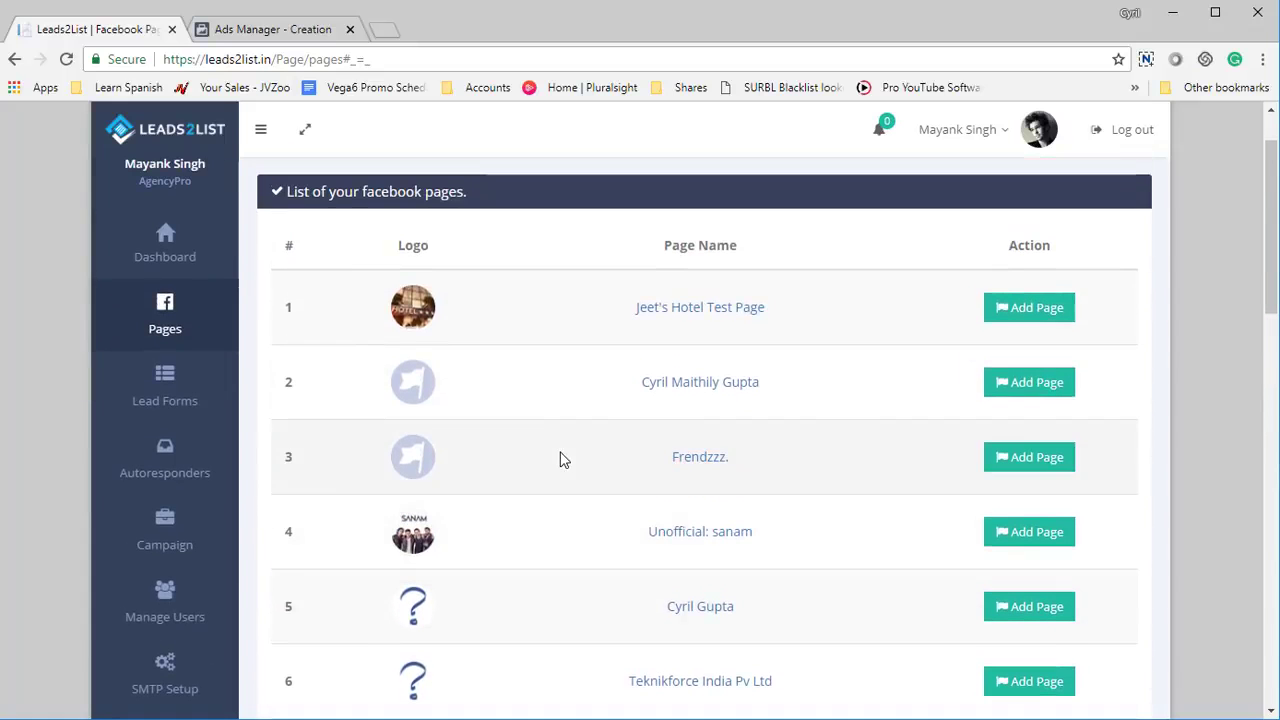
left_click(1010, 318)
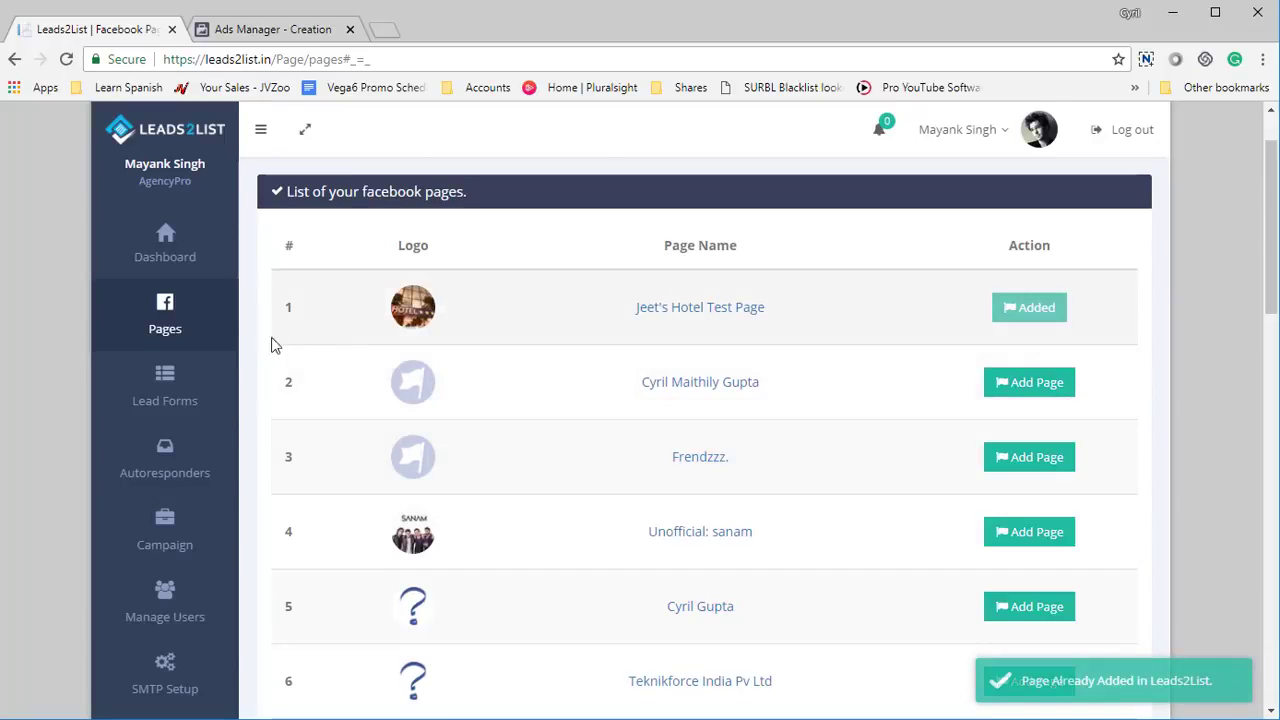
- Return to the connected Facebook pages list and check the hotel test page's entry
left_click(183, 322)
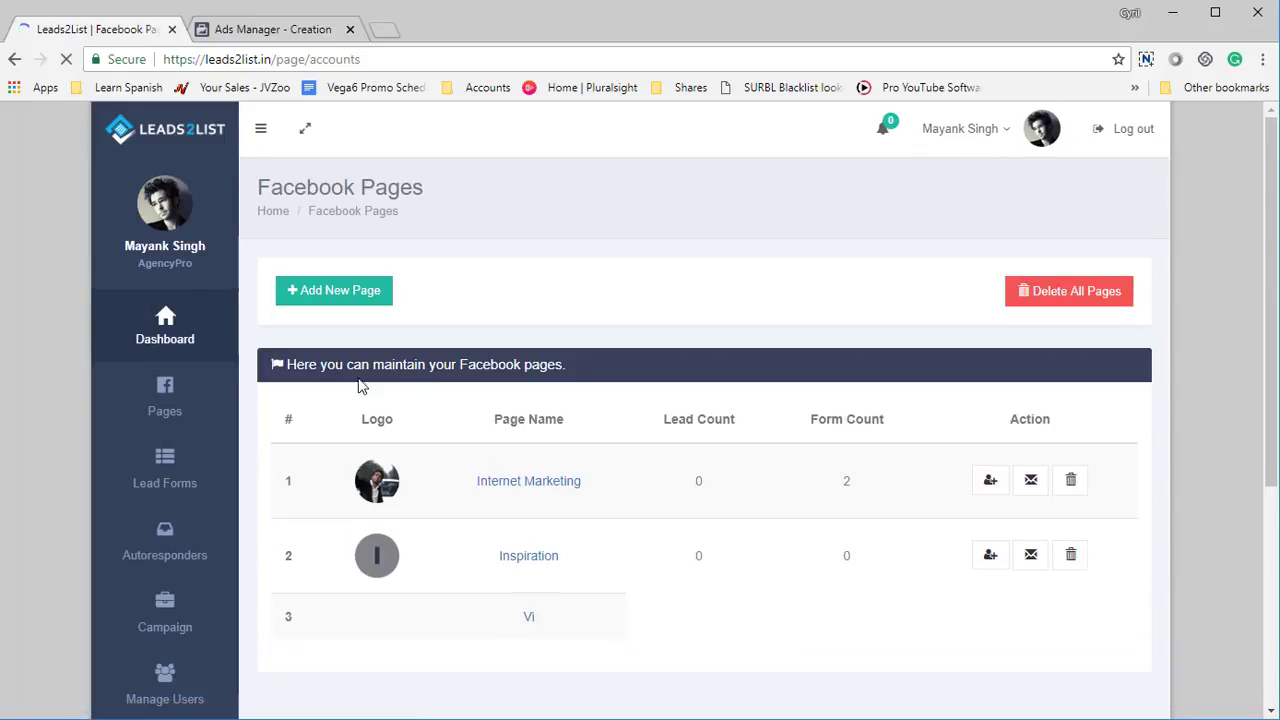
scroll(358, 387, "down", 4)
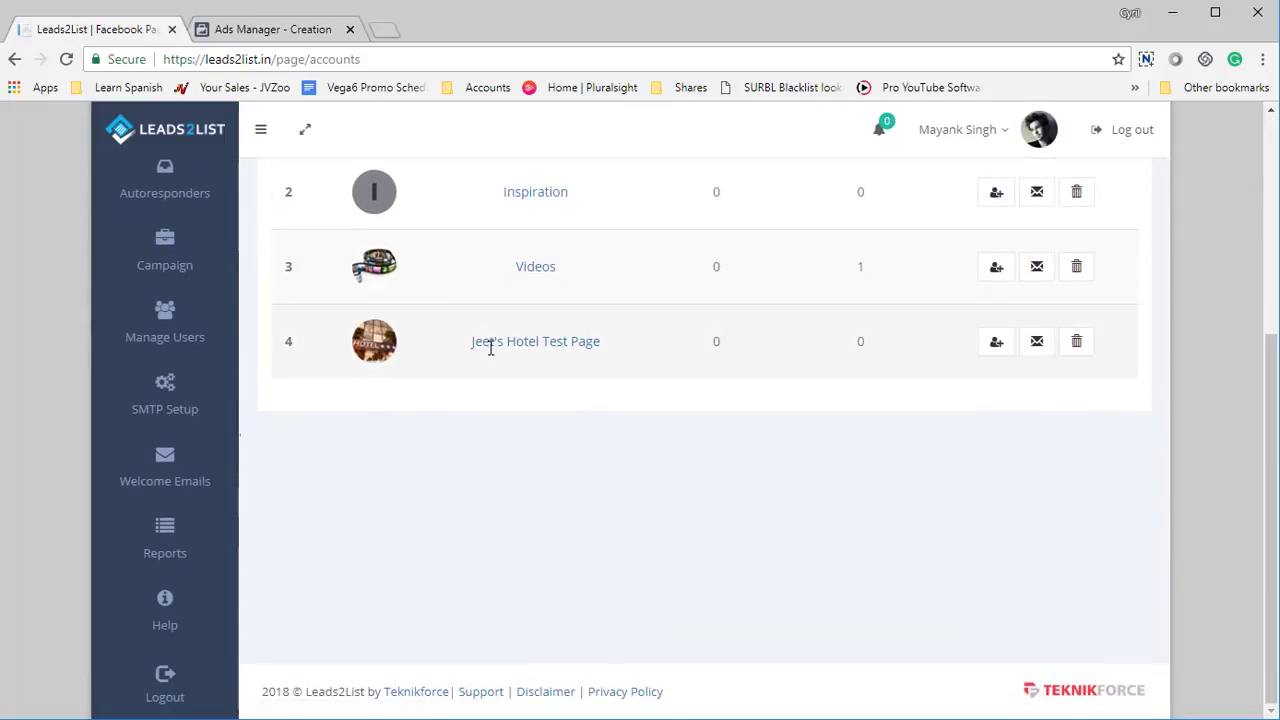
left_click_drag(490, 347, 614, 366)
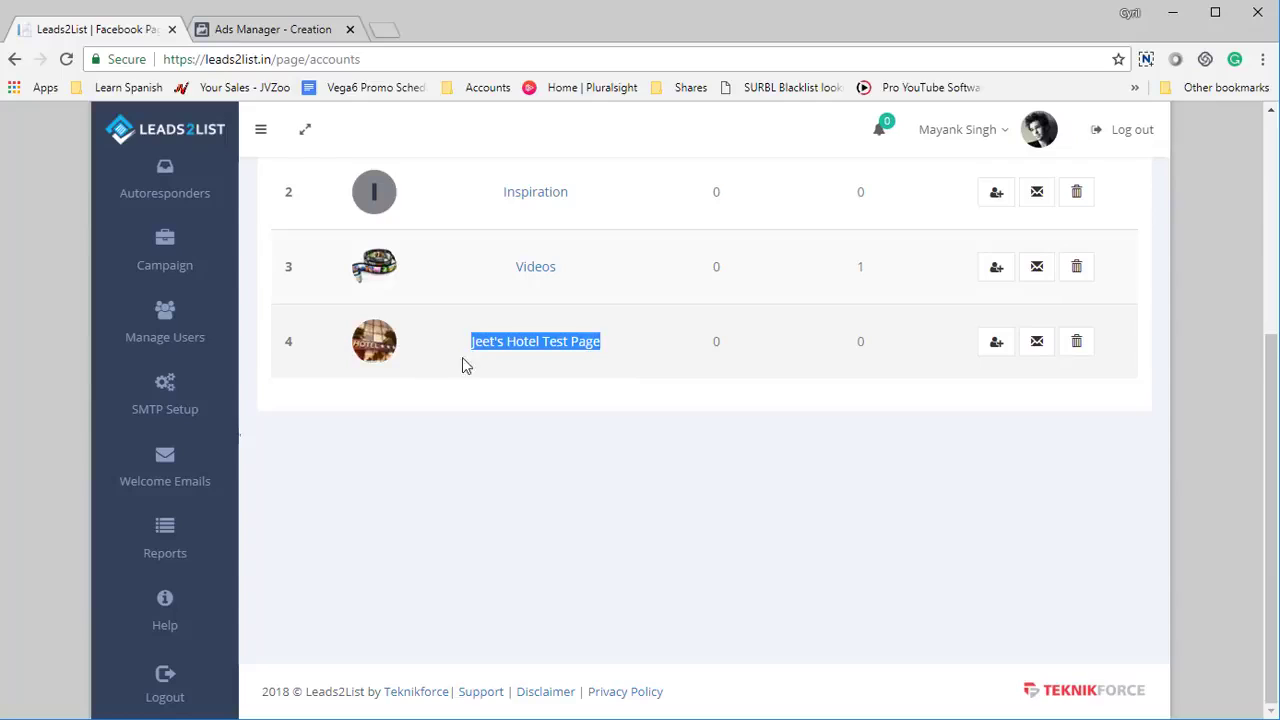
left_click(860, 421)
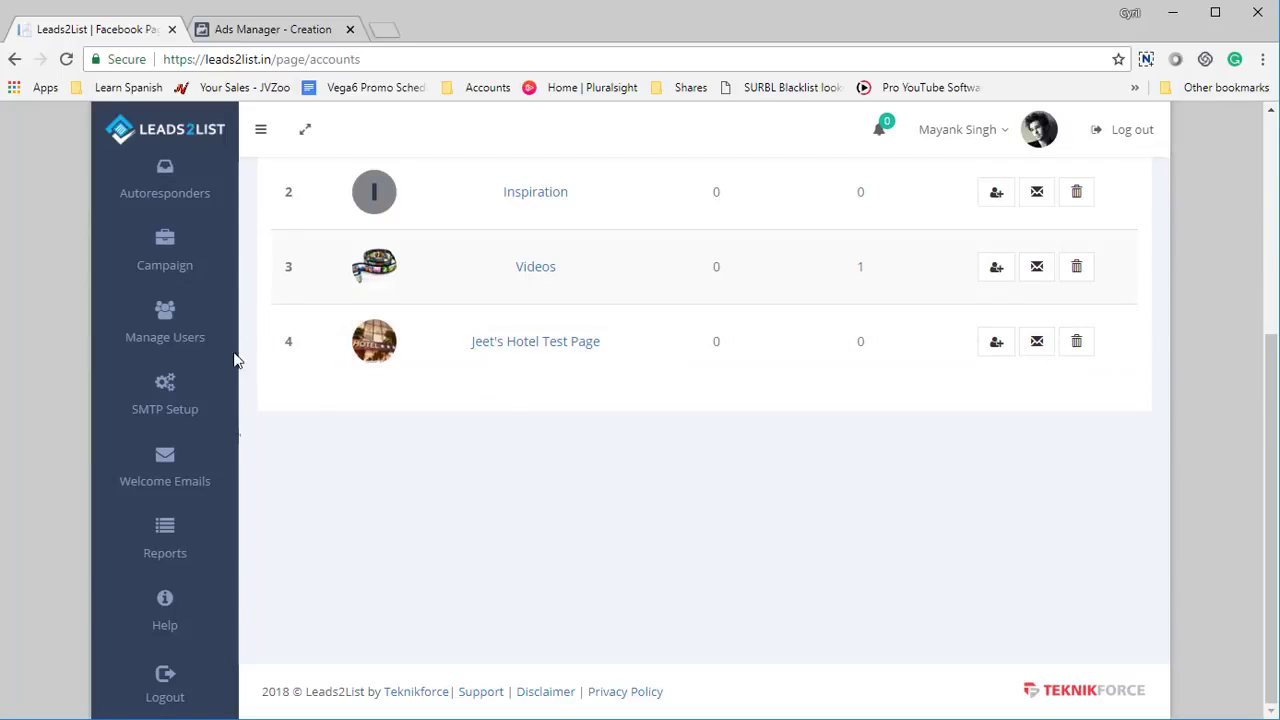
- Switch to Ads Manager and review the ad set's Facebook page and the campaign's marketing objective
left_click(300, 32)
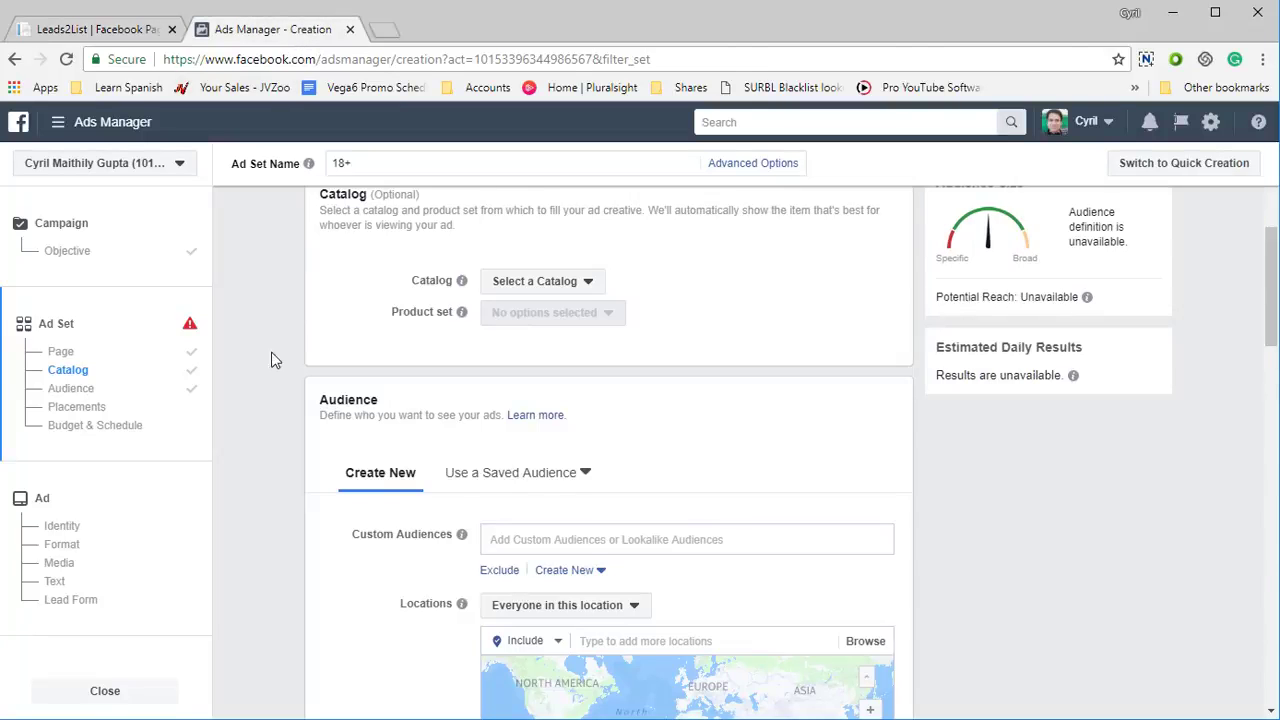
scroll(265, 363, "up", 4)
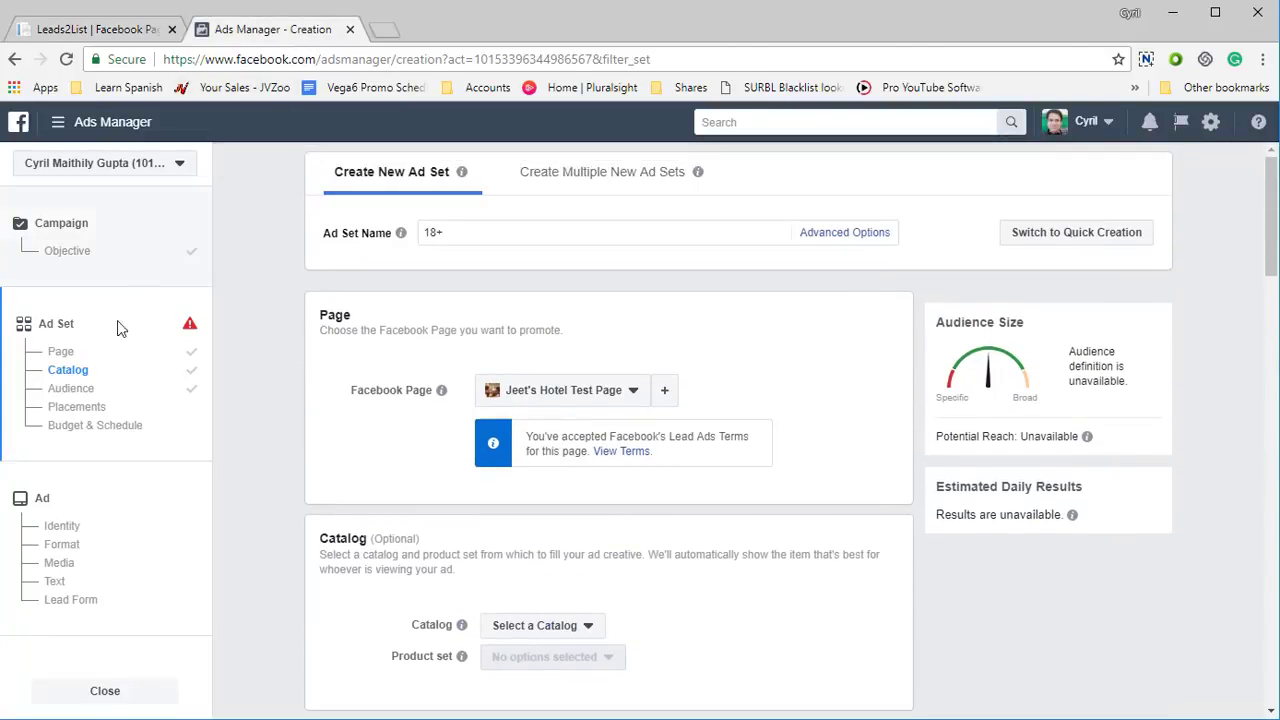
left_click(61, 352)
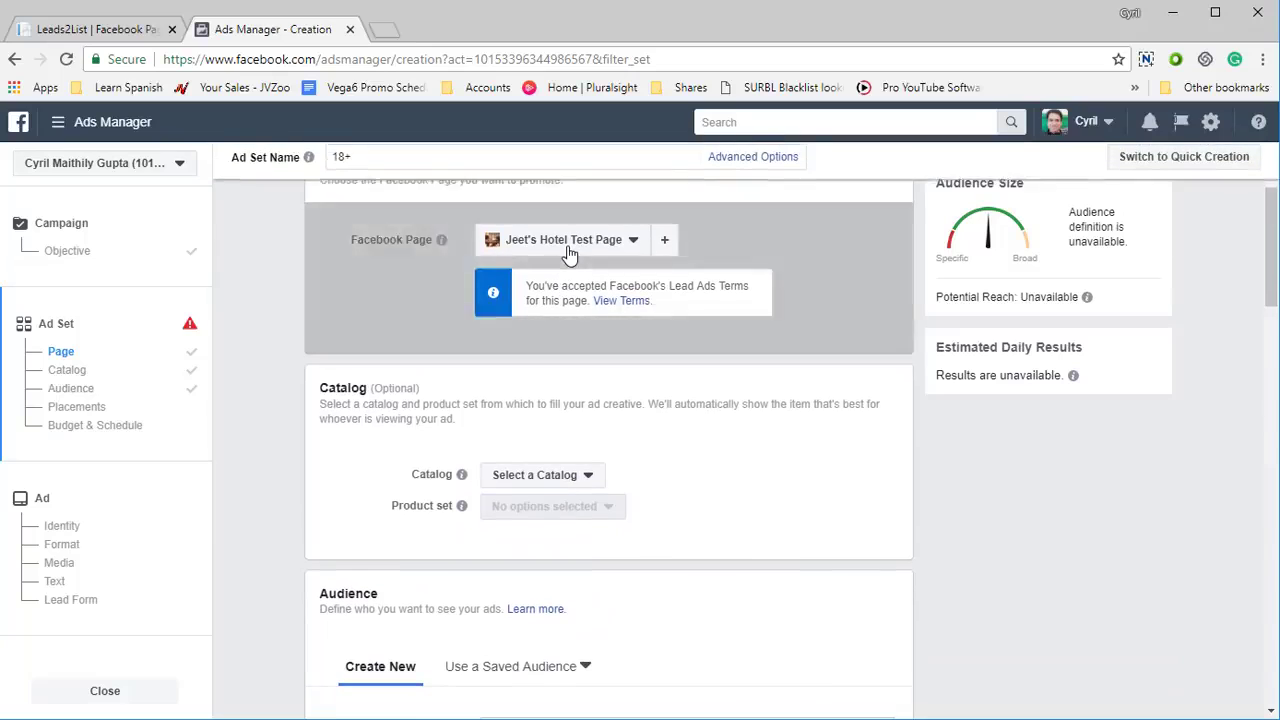
left_click(74, 255)
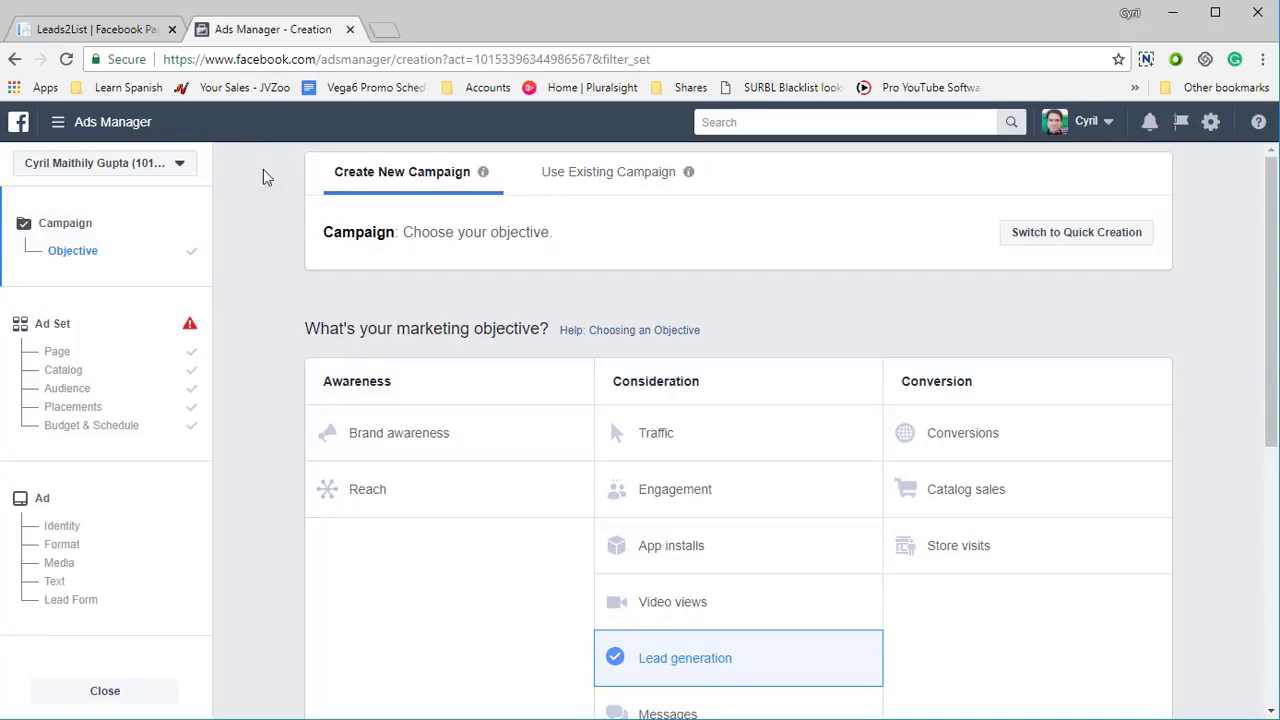
left_click(58, 354)
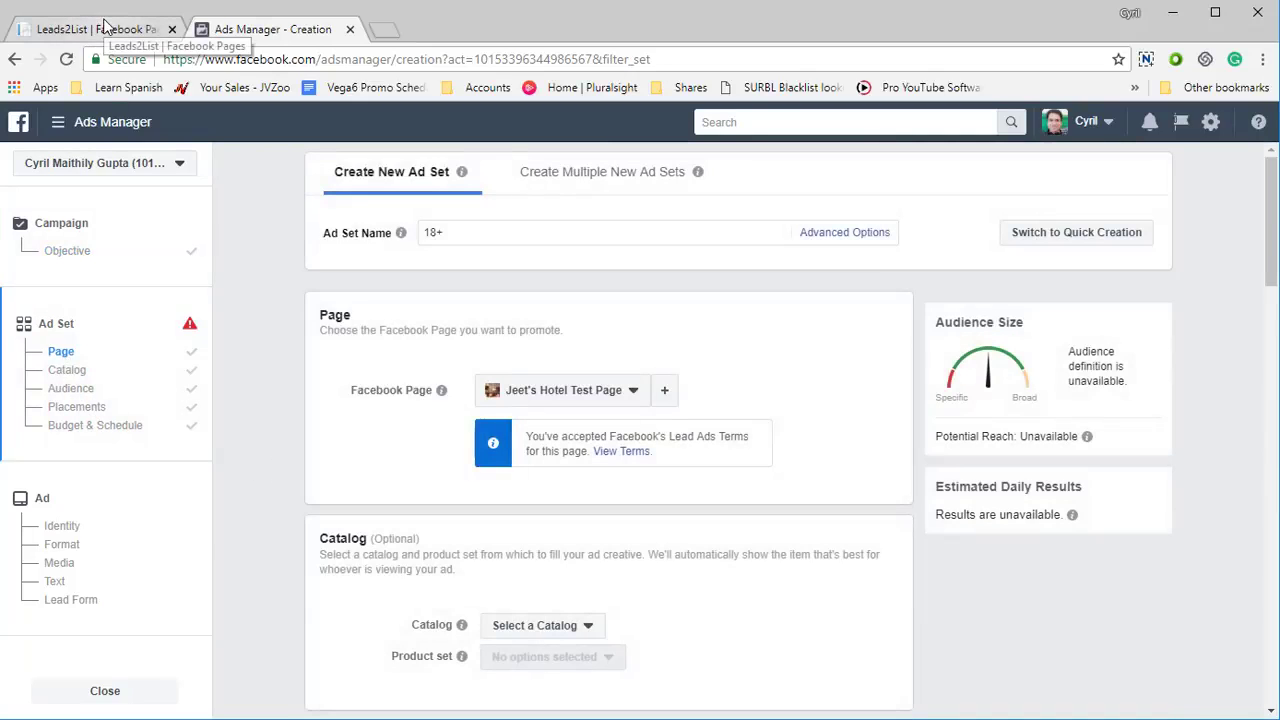
- Switch back to Leads2List and open the form for adding a new autoresponder
left_click(104, 25)
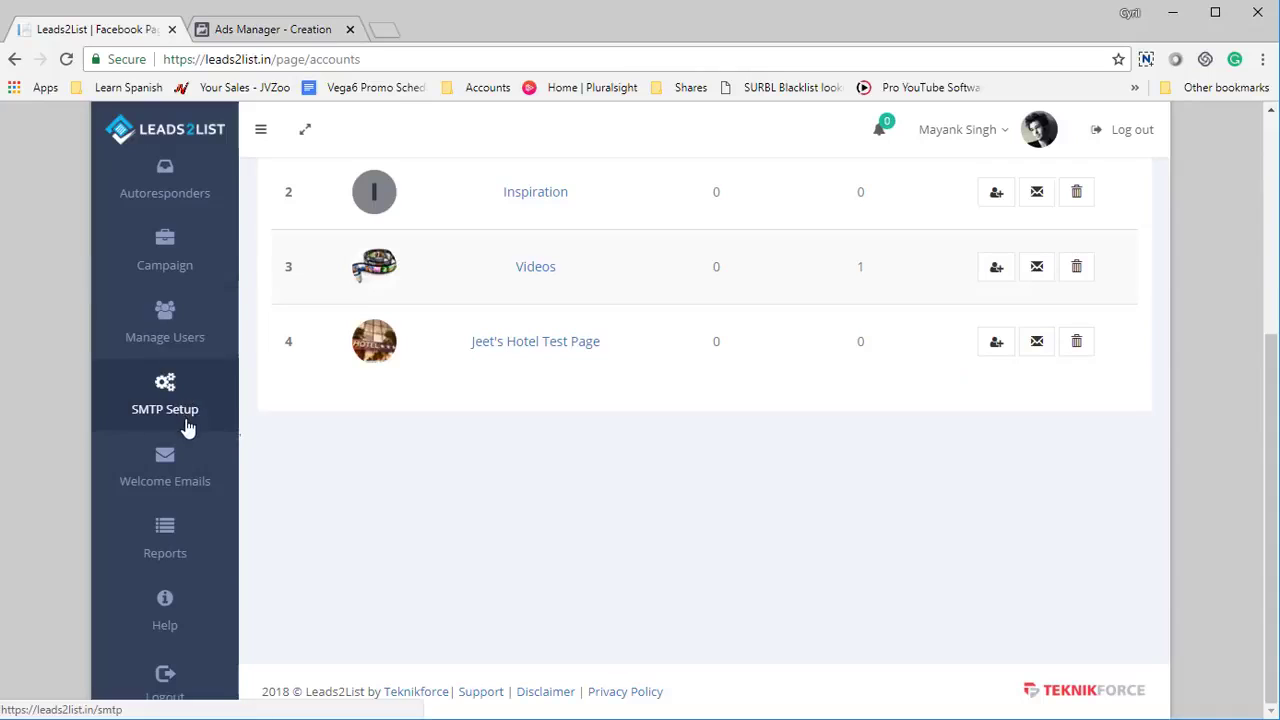
scroll(183, 450, "up", 3)
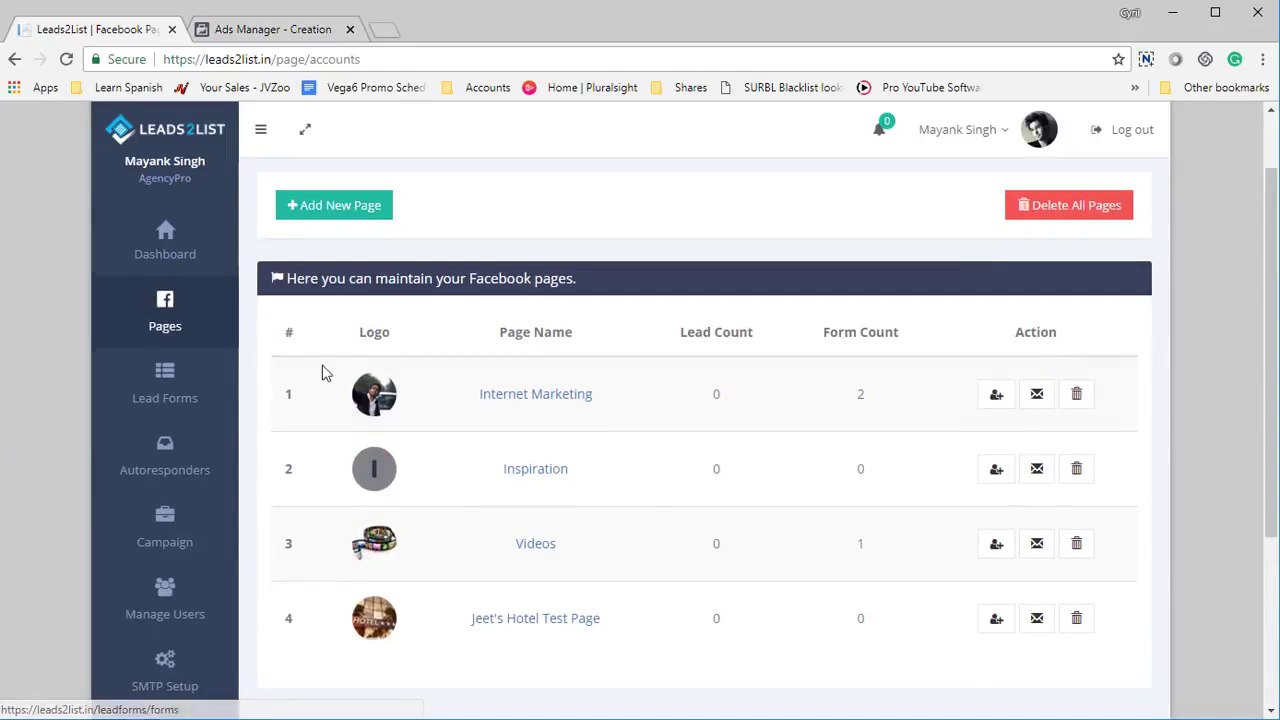
left_click(218, 472)
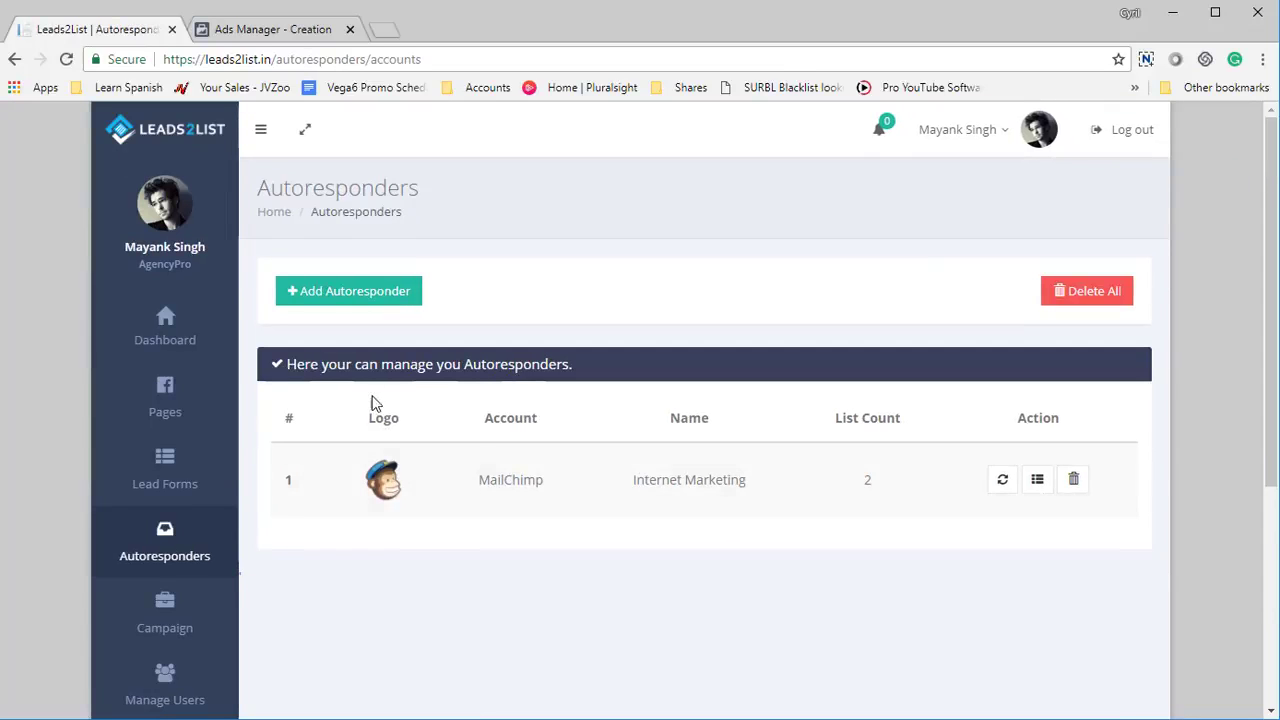
left_click(390, 288)
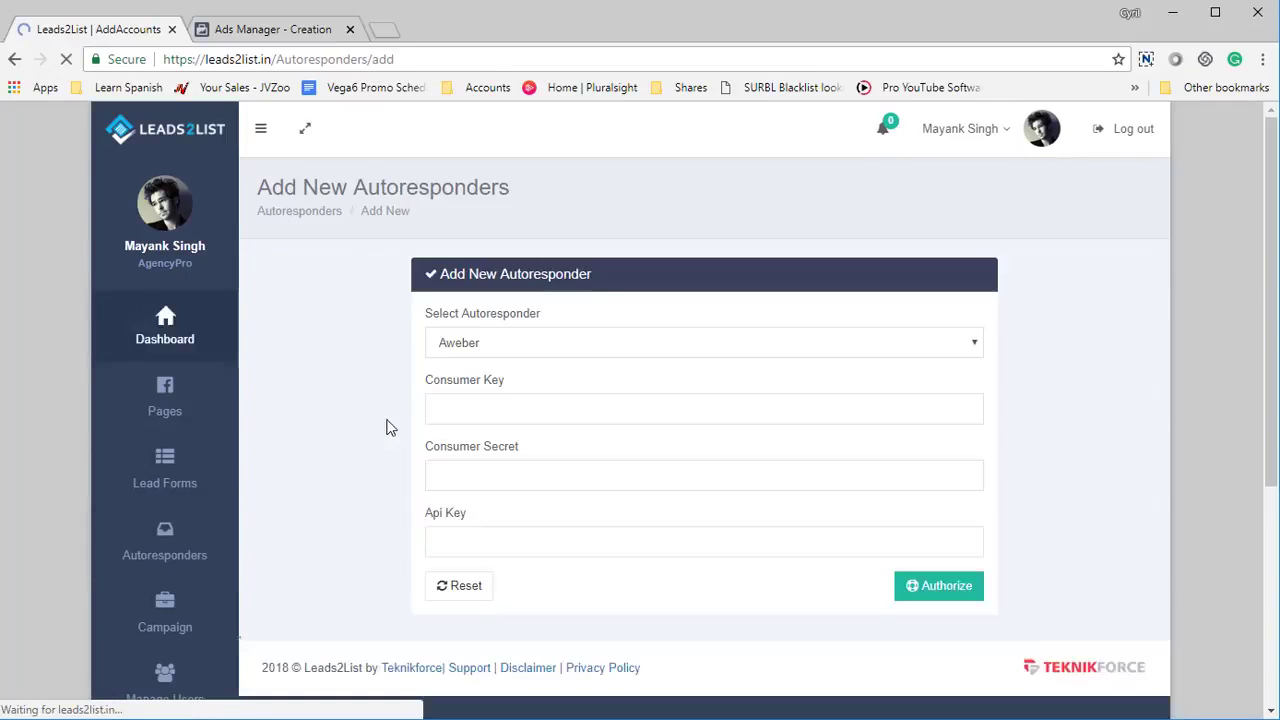
- View the credential fields required for the ConvertKit and SendLane autoresponders
left_click(510, 350)
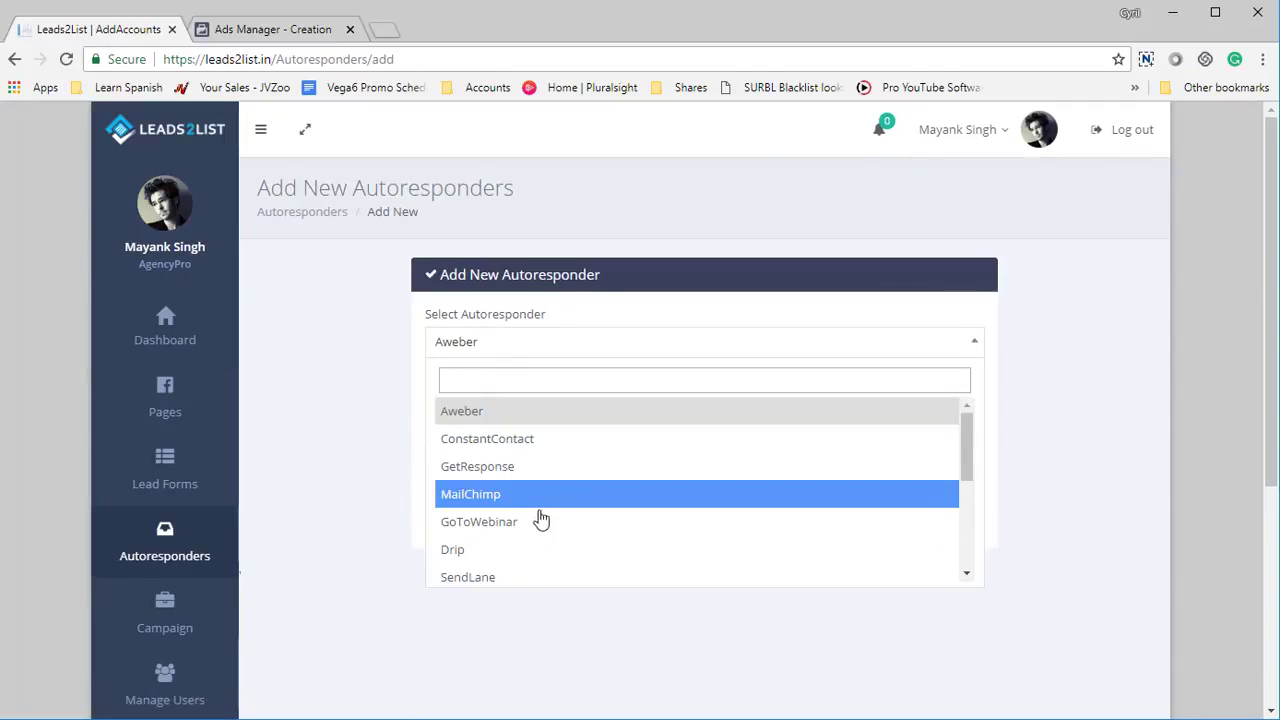
scroll(540, 518, "down", 3)
left_click(514, 448)
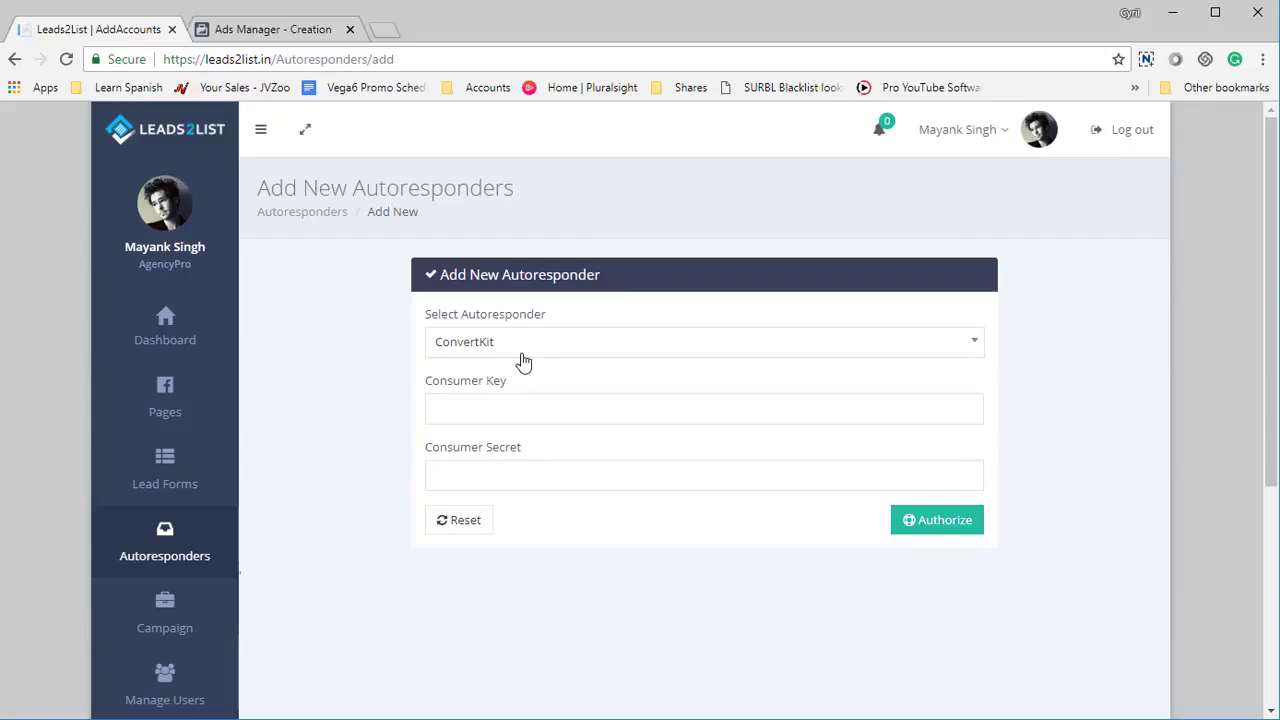
left_click(521, 352)
left_click(492, 410)
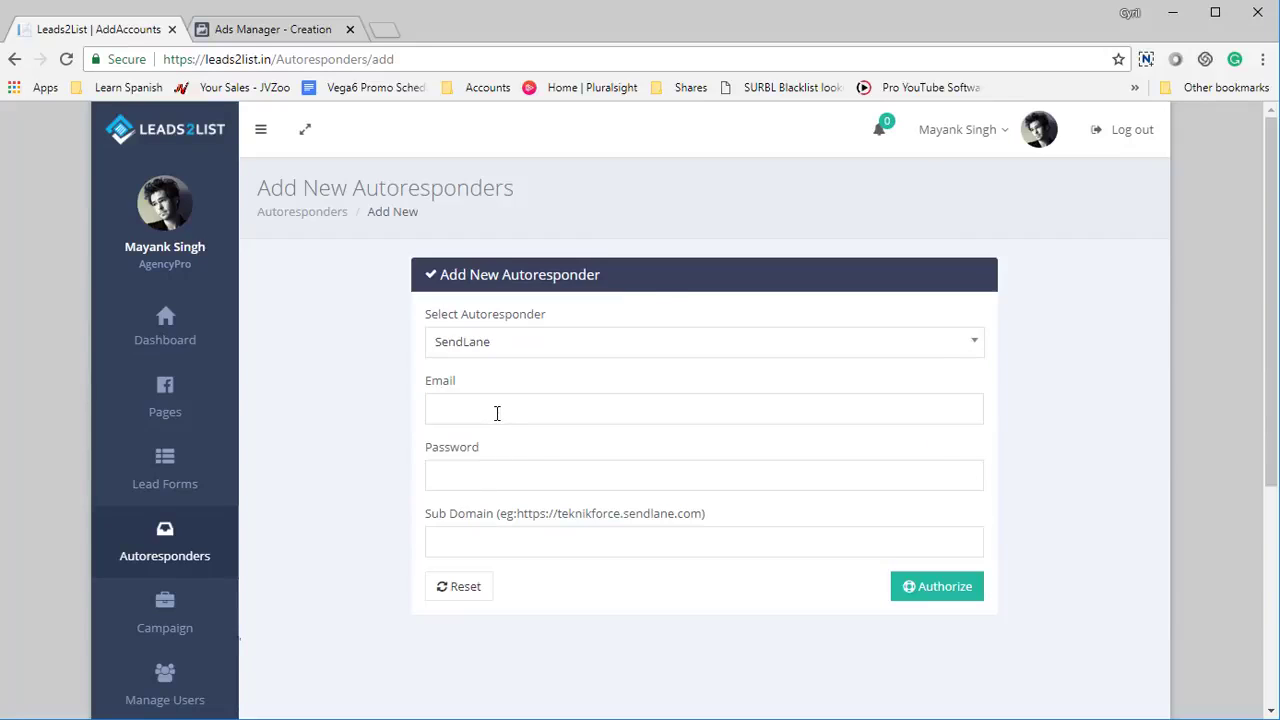
left_click(497, 413)
left_click(492, 458)
- View the credential fields required for the Aweber and GetResponse autoresponders
left_click(503, 351)
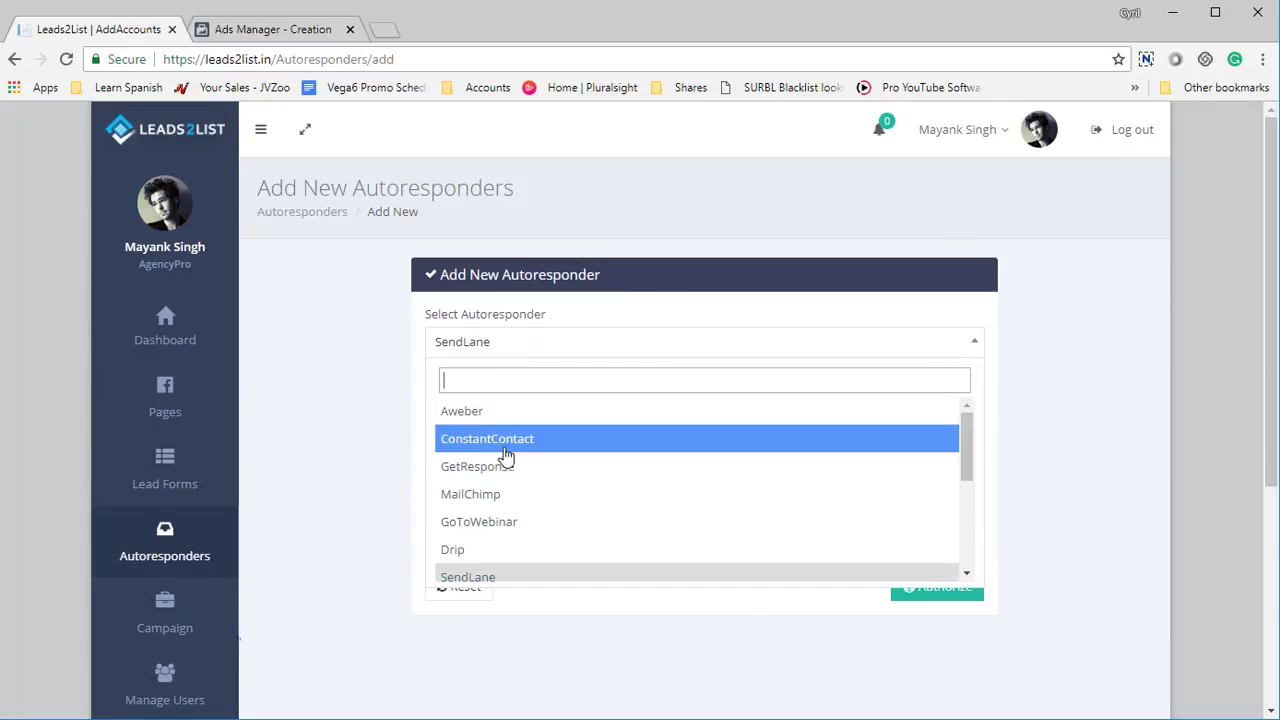
left_click(490, 413)
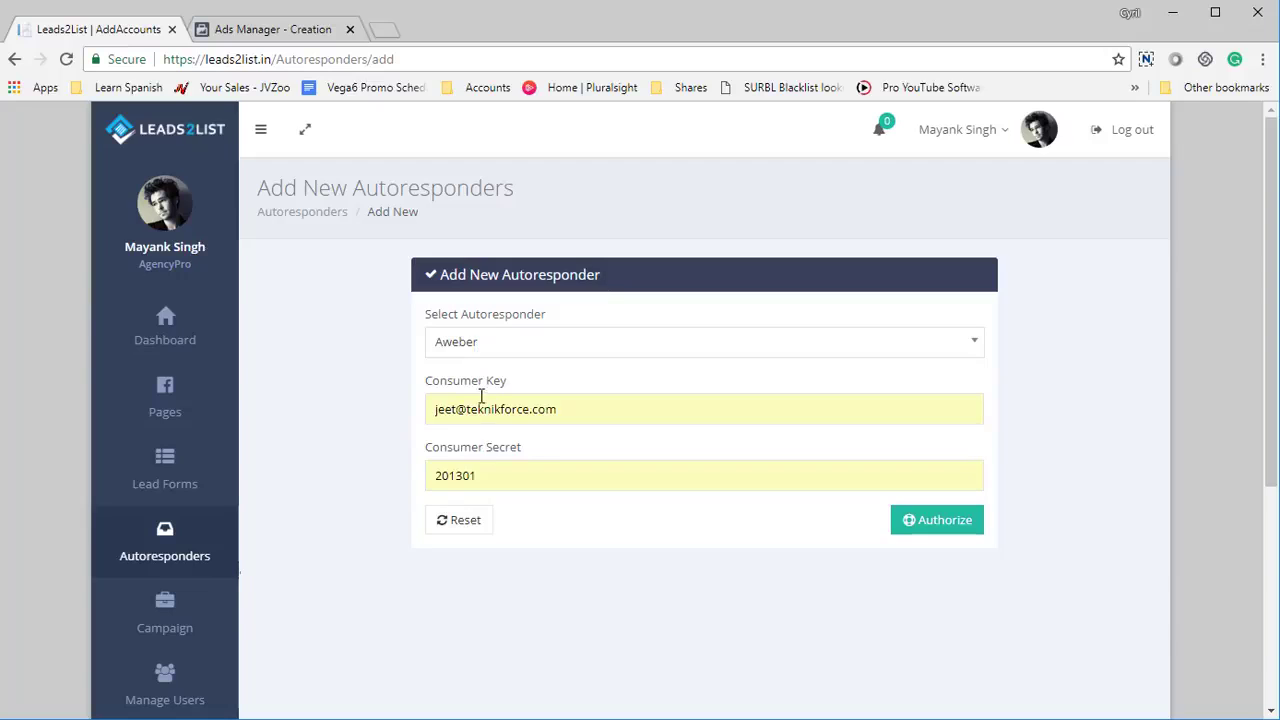
left_click(514, 346)
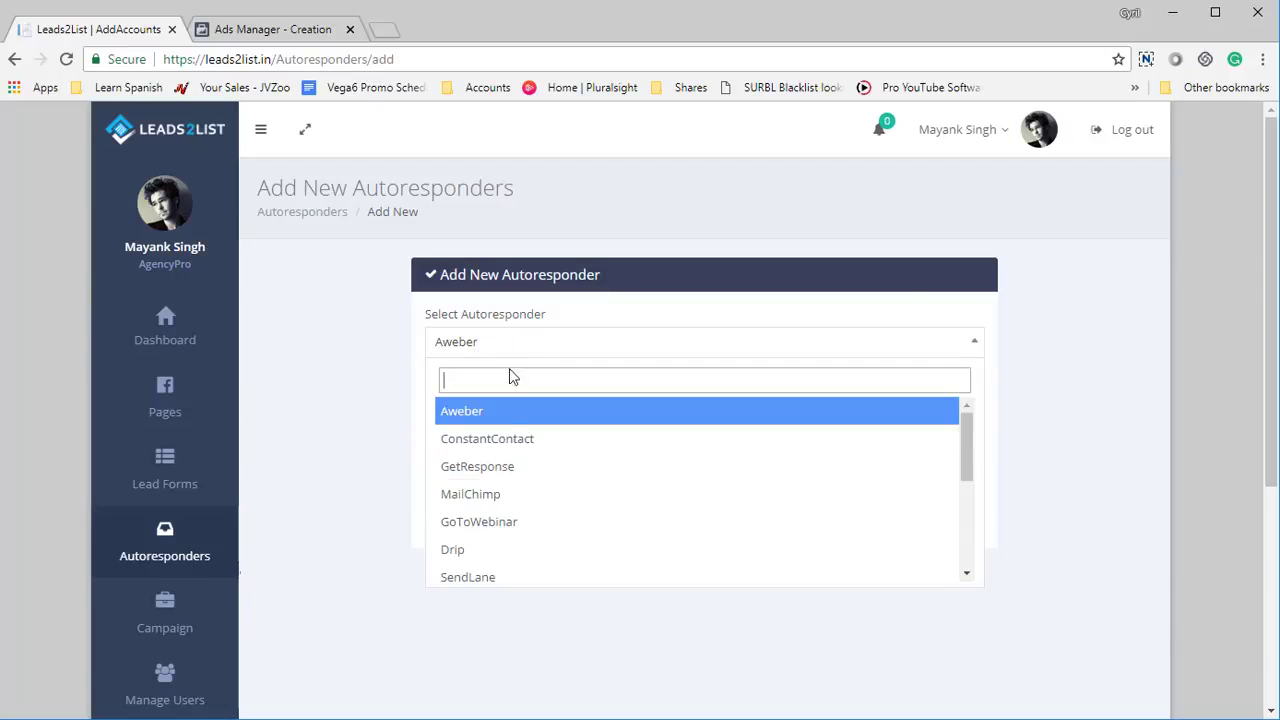
left_click(502, 465)
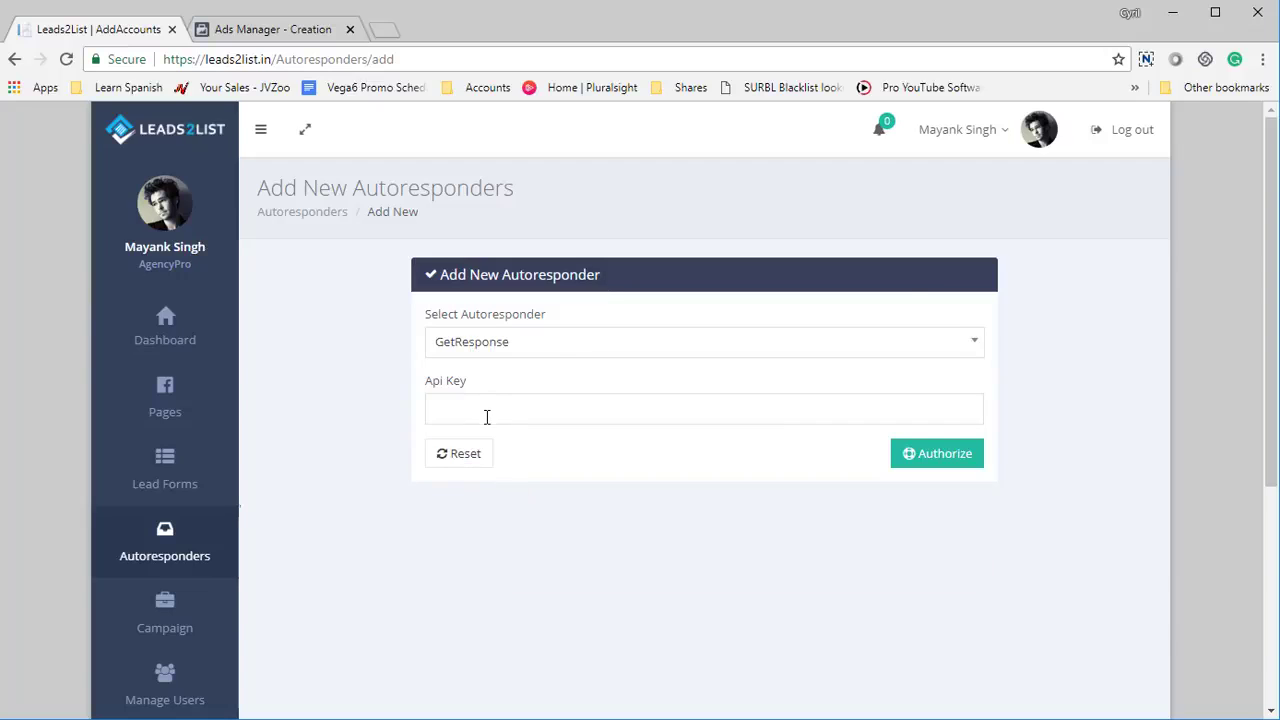
- Return to the autoresponders list without adding one and review the MailChimp entry's account, name and list count
left_click(511, 350)
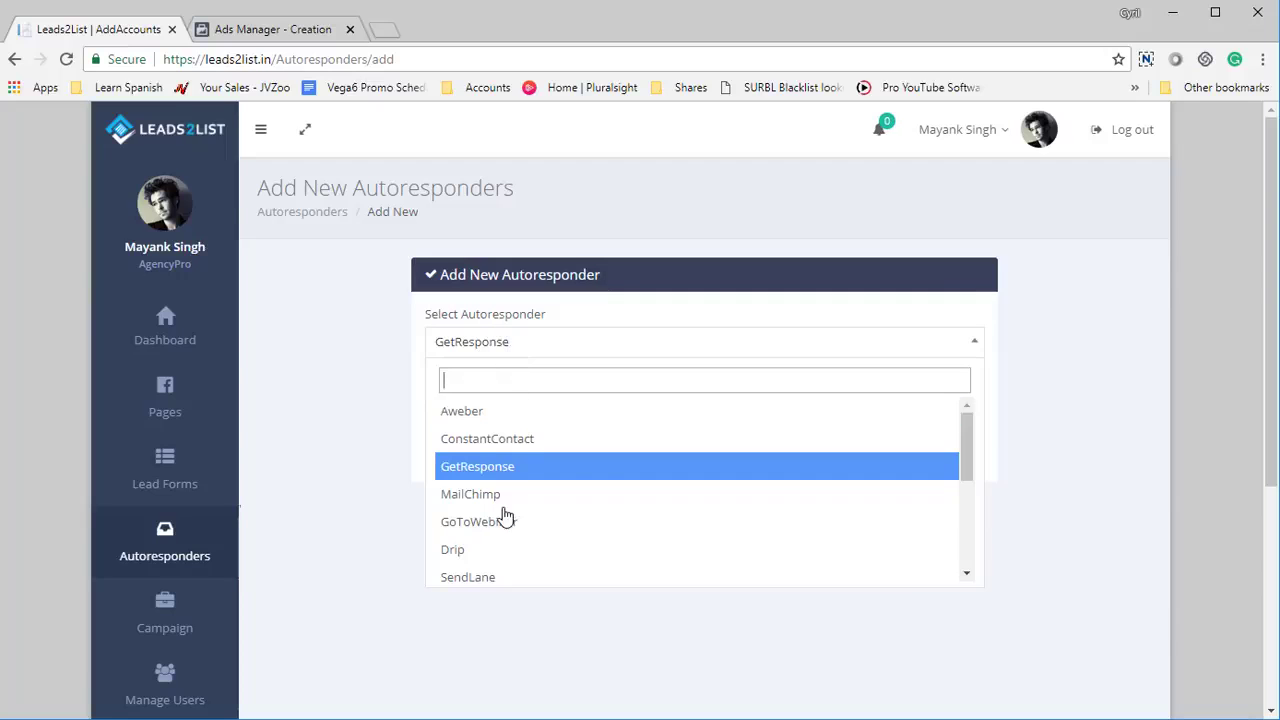
left_click(410, 486)
right_click(484, 492)
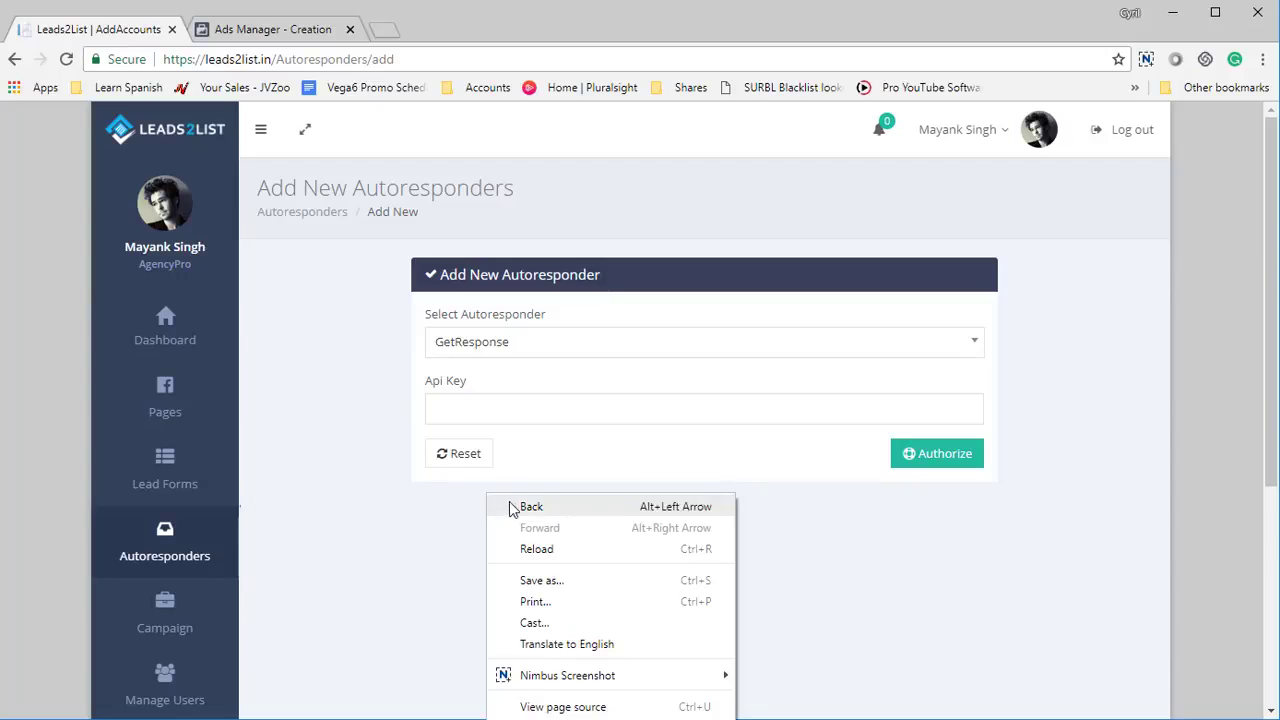
left_click(512, 505)
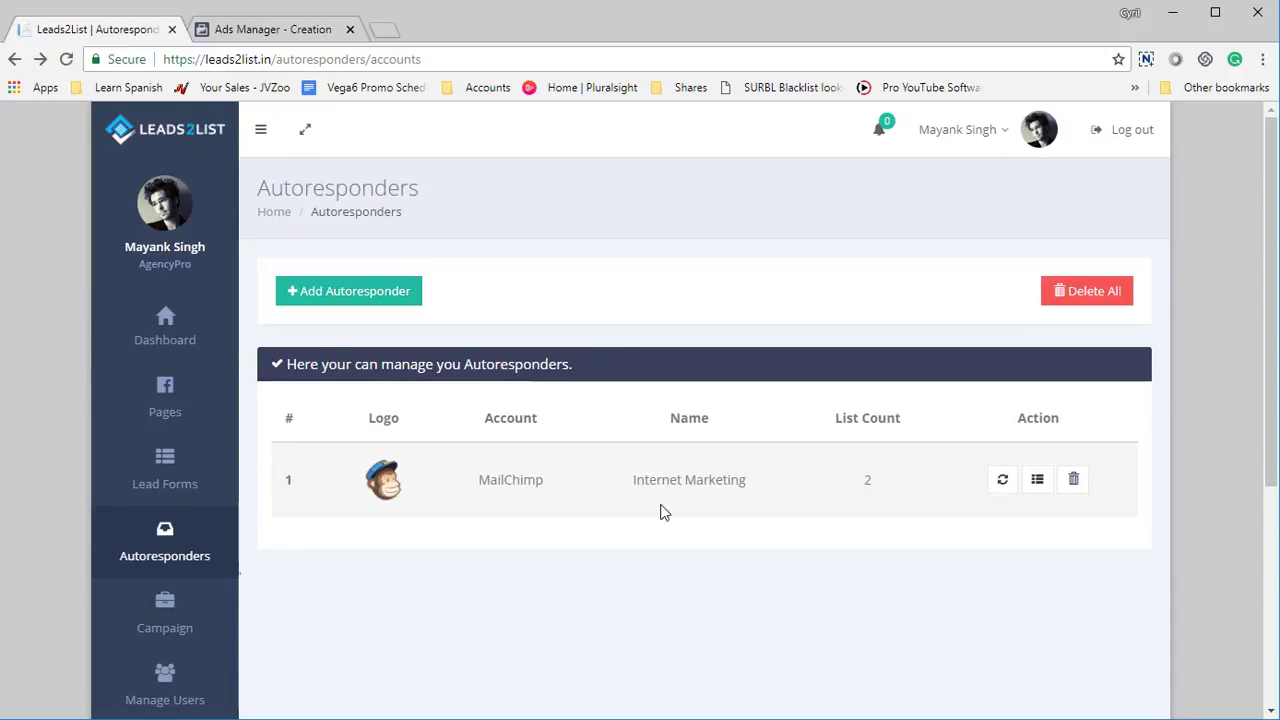
left_click_drag(483, 495, 540, 512)
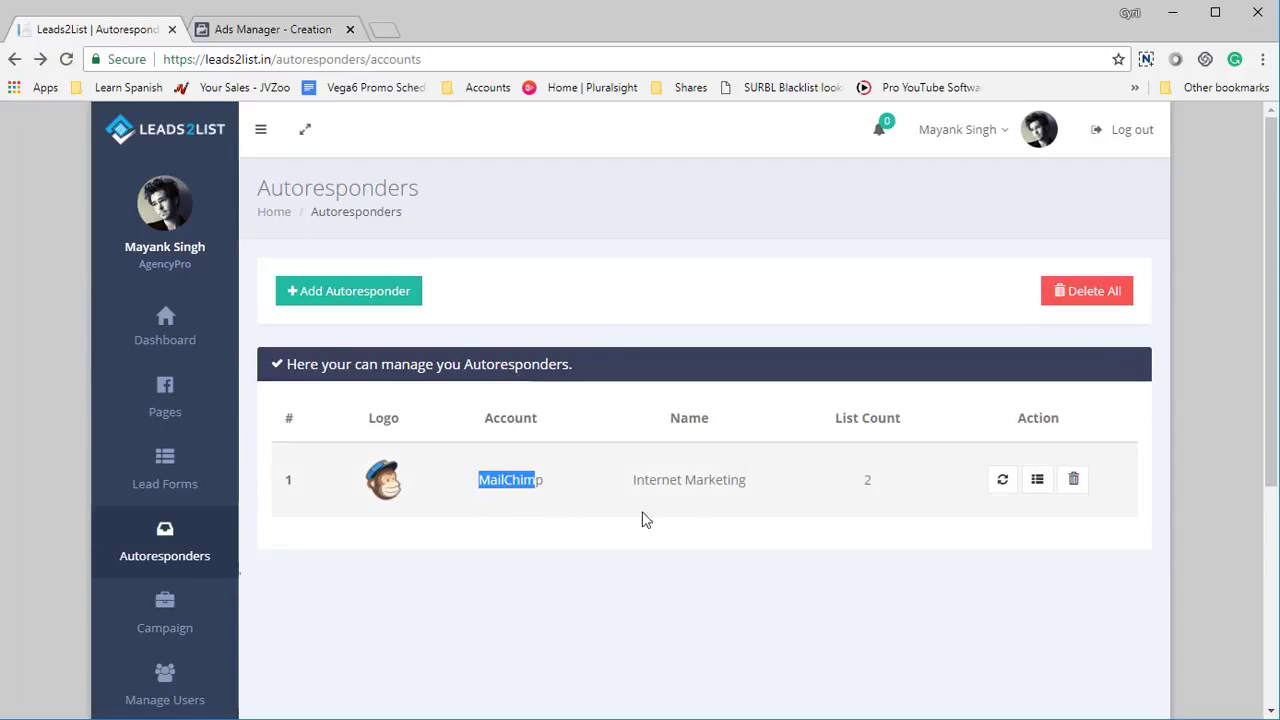
left_click_drag(658, 487, 717, 484)
left_click_drag(861, 484, 891, 491)
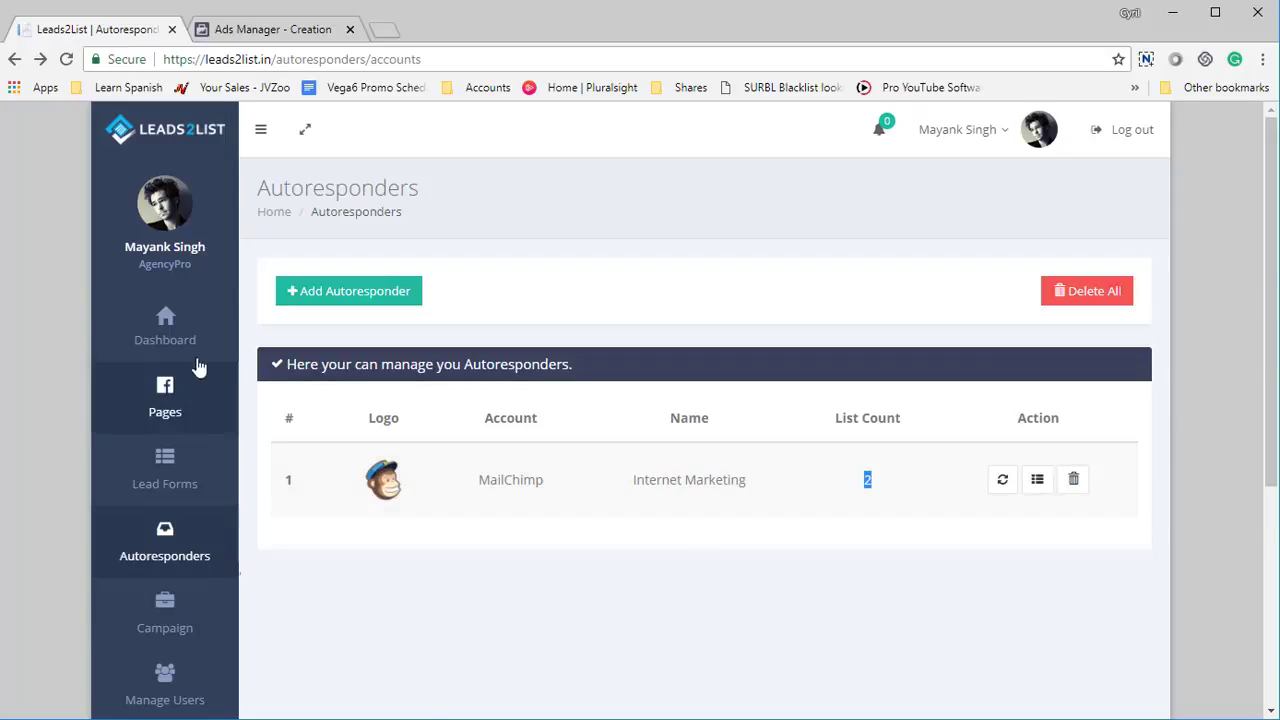
- Open the Lead Forms section and review the listed Facebook lead ad forms with their page names and lead counts
left_click(194, 483)
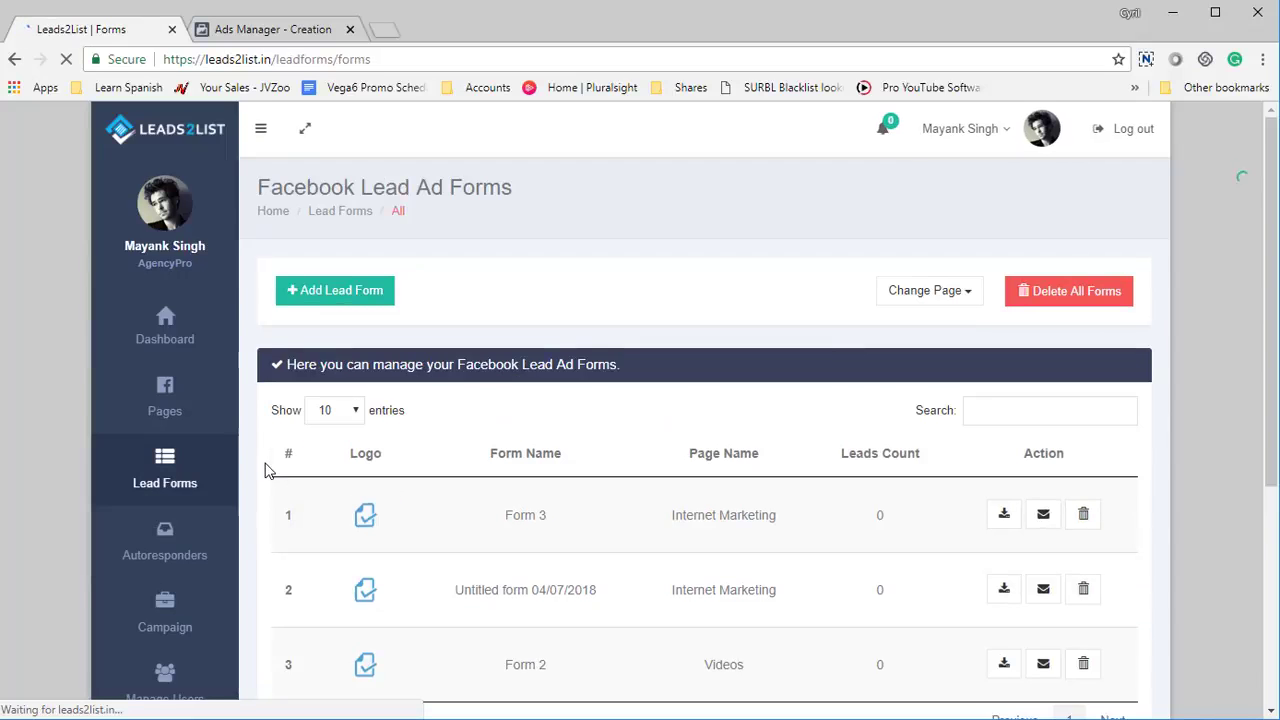
scroll(447, 502, "down", 1)
scroll(447, 502, "down", 2)
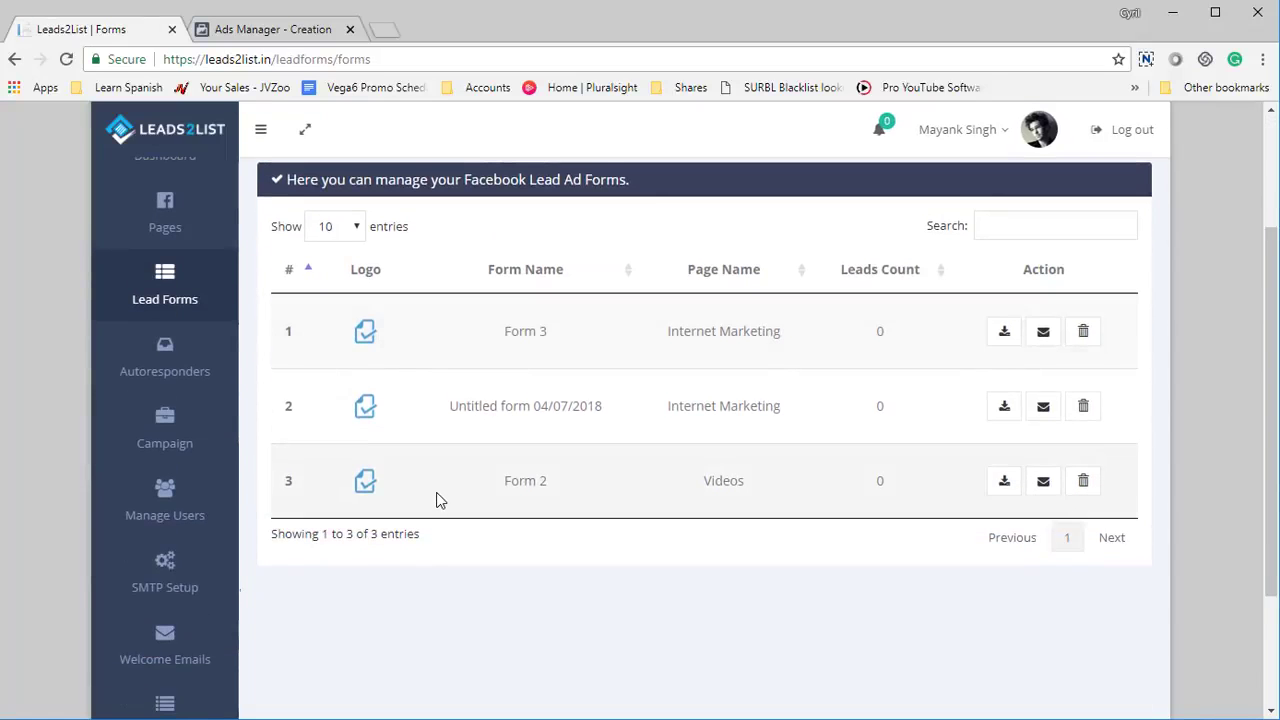
scroll(437, 500, "up", 3)
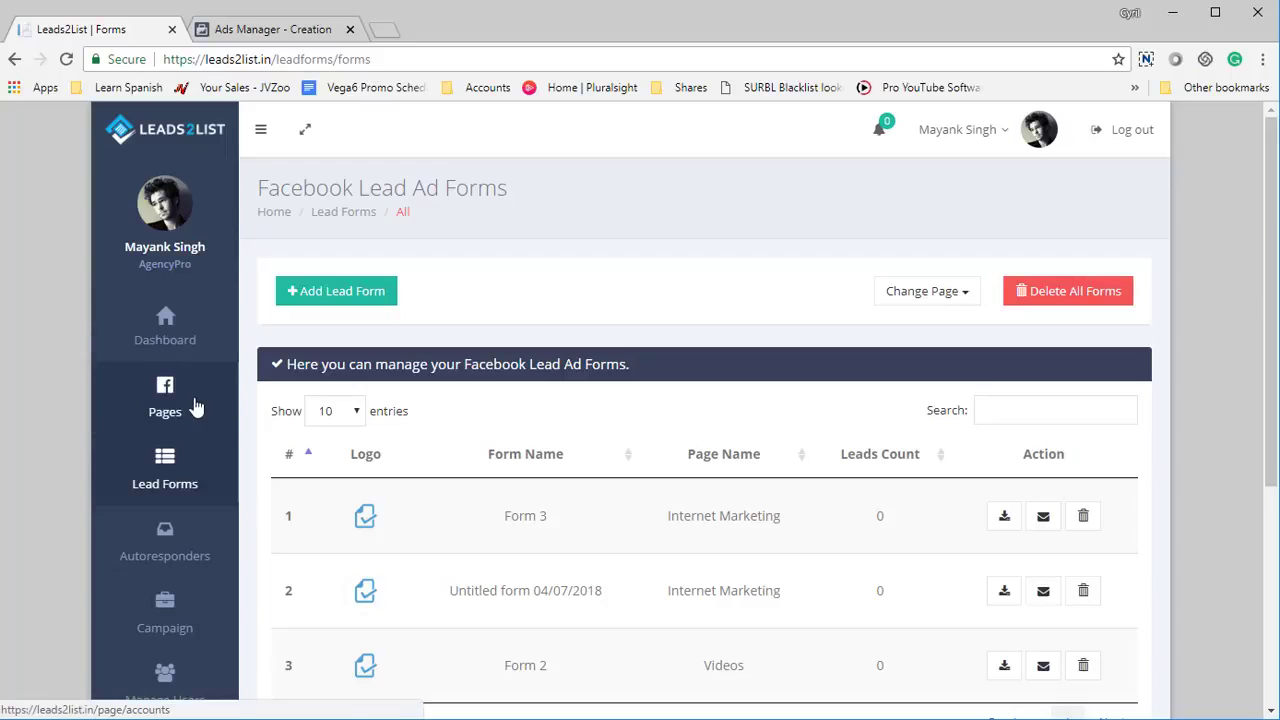
scroll(430, 490, "down", 3)
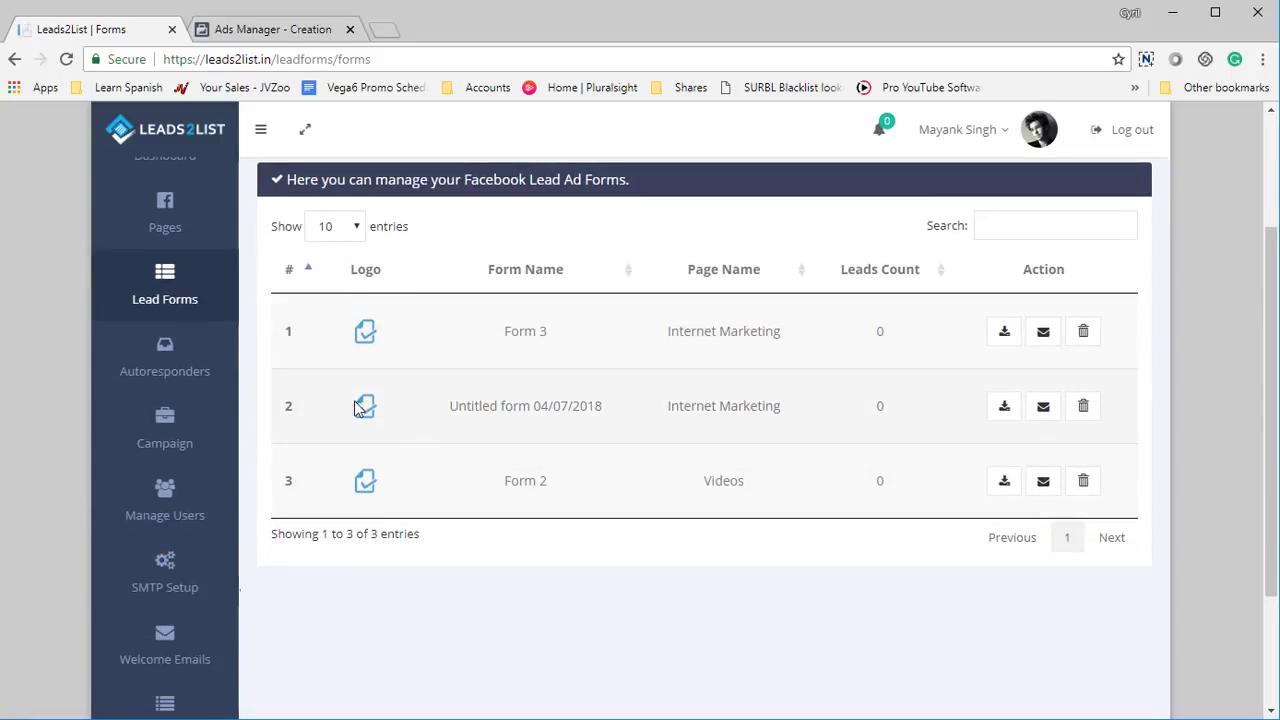
- Switch to Facebook Ads Manager and review the campaign's Lead generation objective
left_click(262, 38)
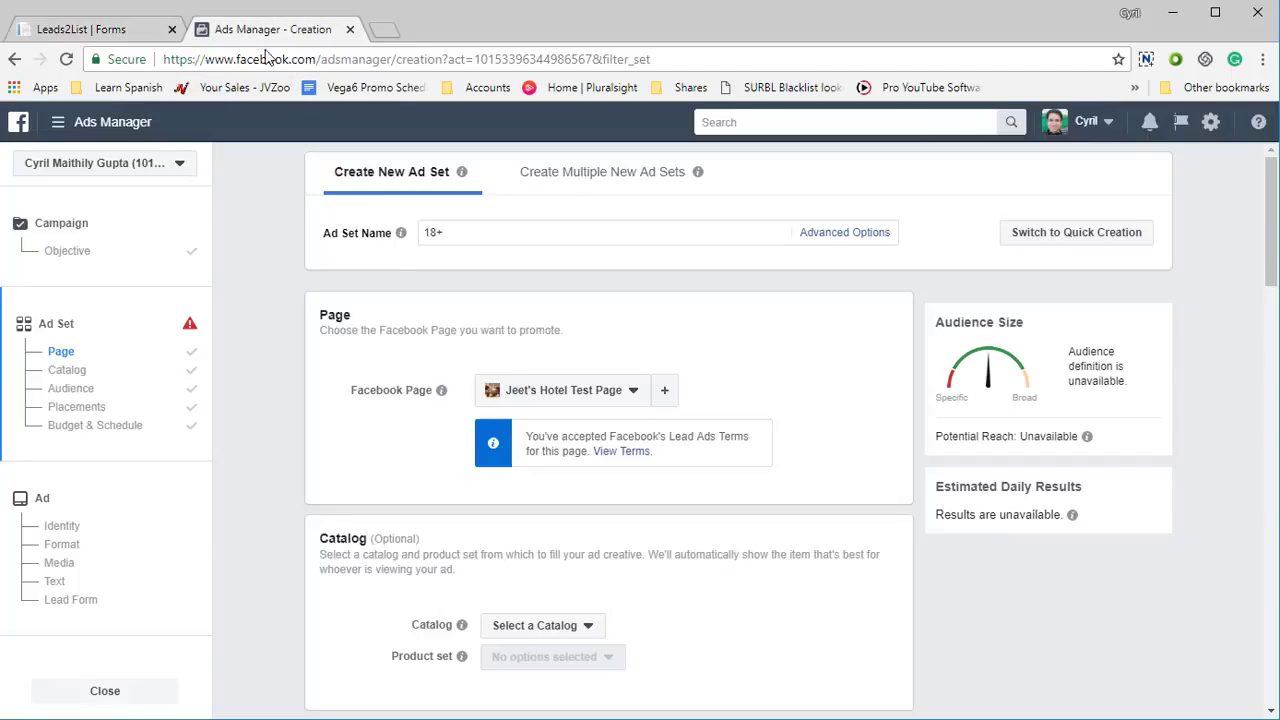
scroll(491, 391, "down", 2)
scroll(515, 405, "up", 2)
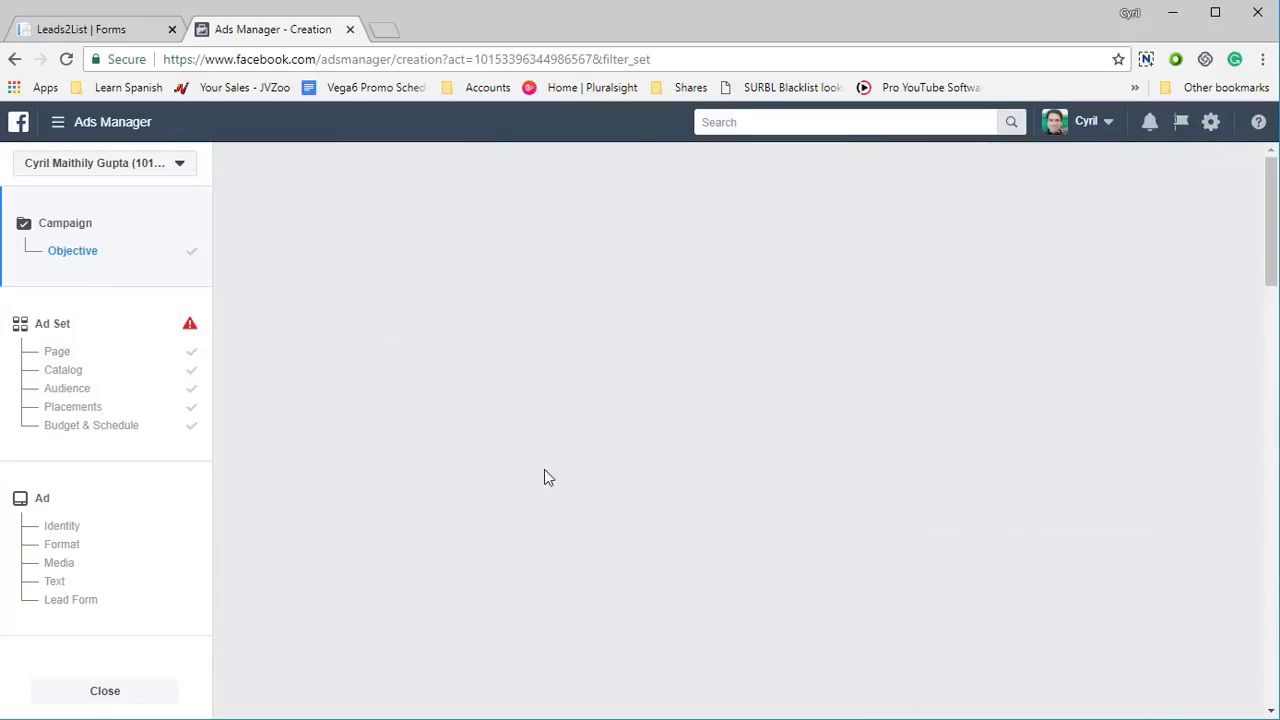
scroll(680, 622, "down", 1)
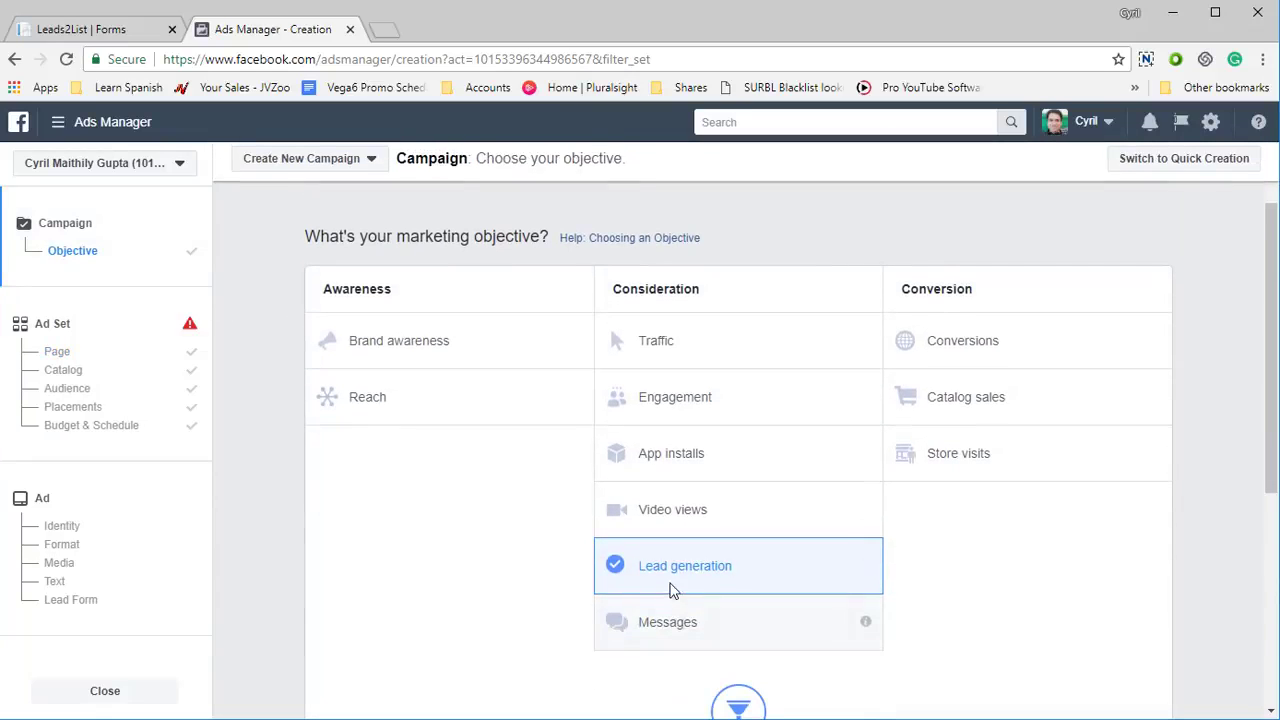
- Go to the ad set's Page settings and view Facebook's Lead Ads Terms for the selected page
left_click(84, 356)
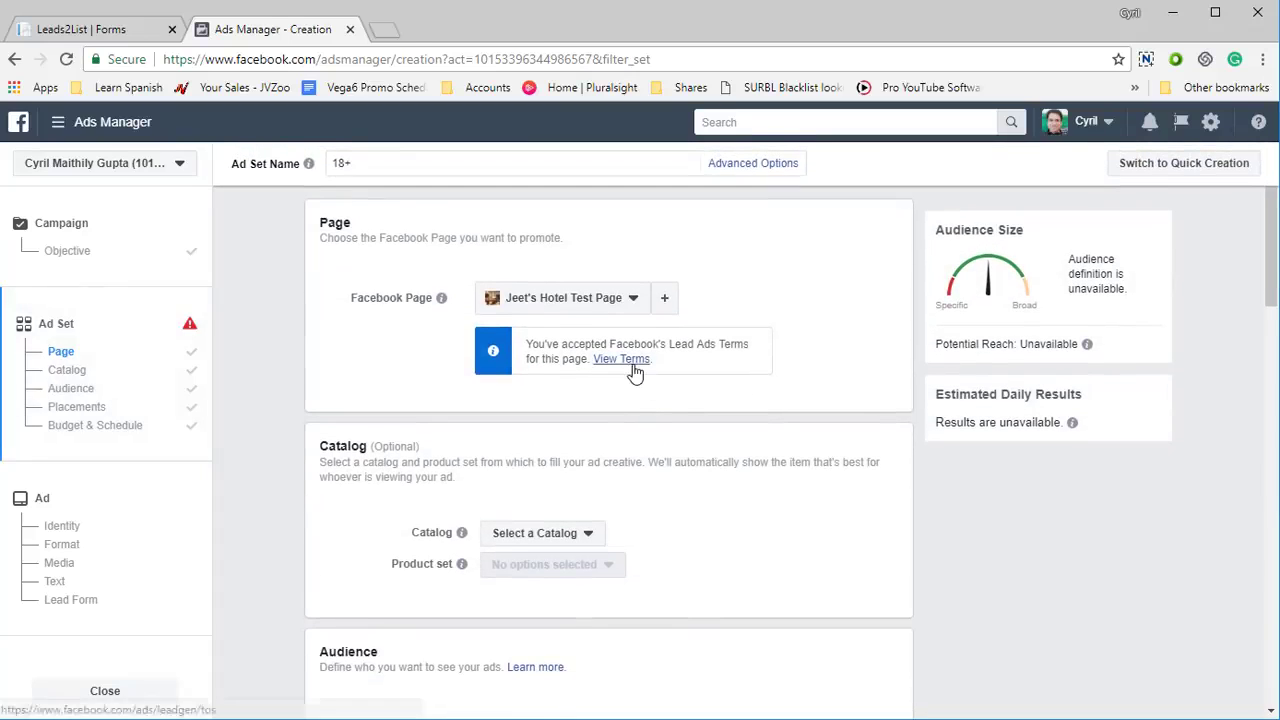
left_click(632, 368)
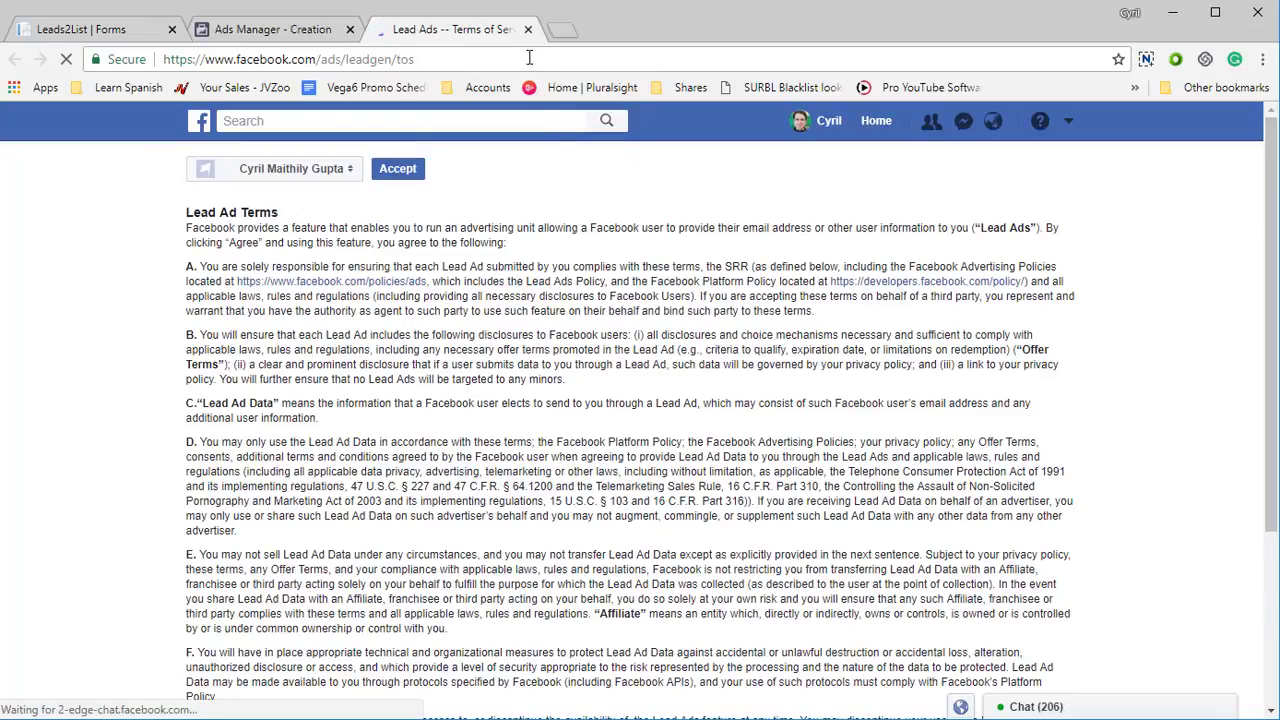
left_click(405, 175)
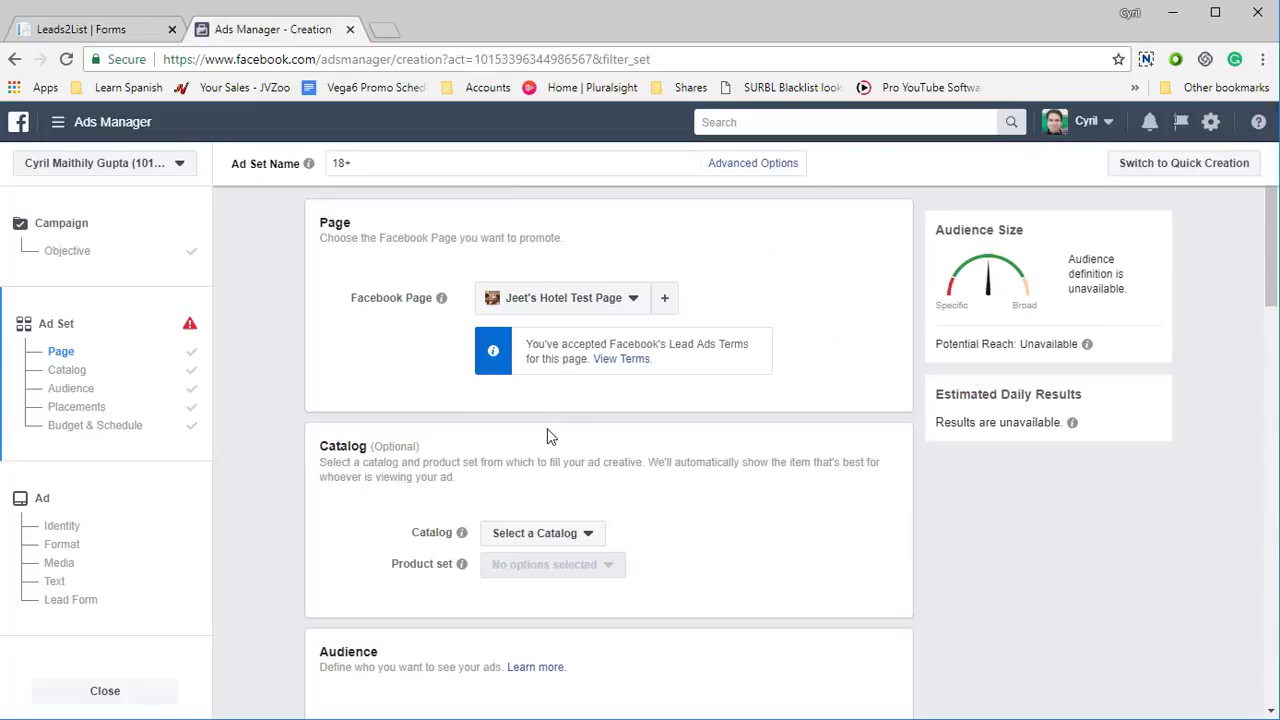
- Review the ad set's catalog and audience options, including custom audiences, locations and detailed targeting
scroll(548, 437, "down", 3)
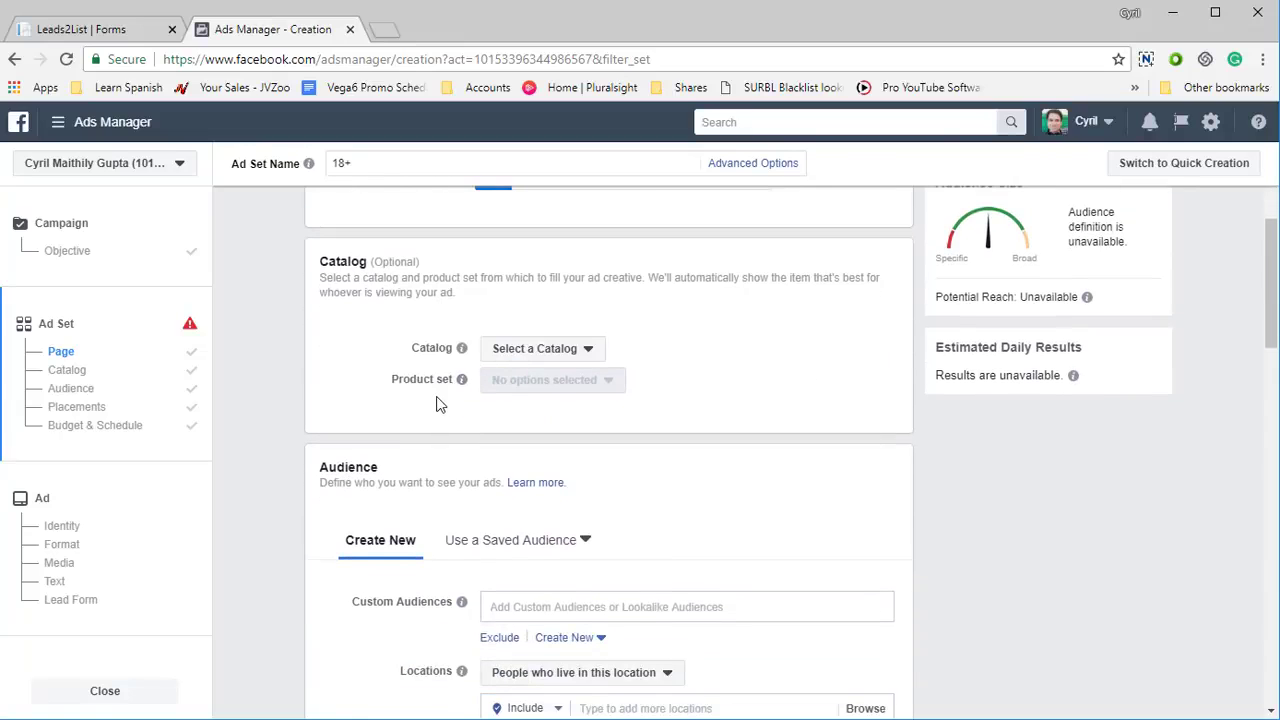
scroll(440, 404, "down", 3)
scroll(450, 432, "down", 2)
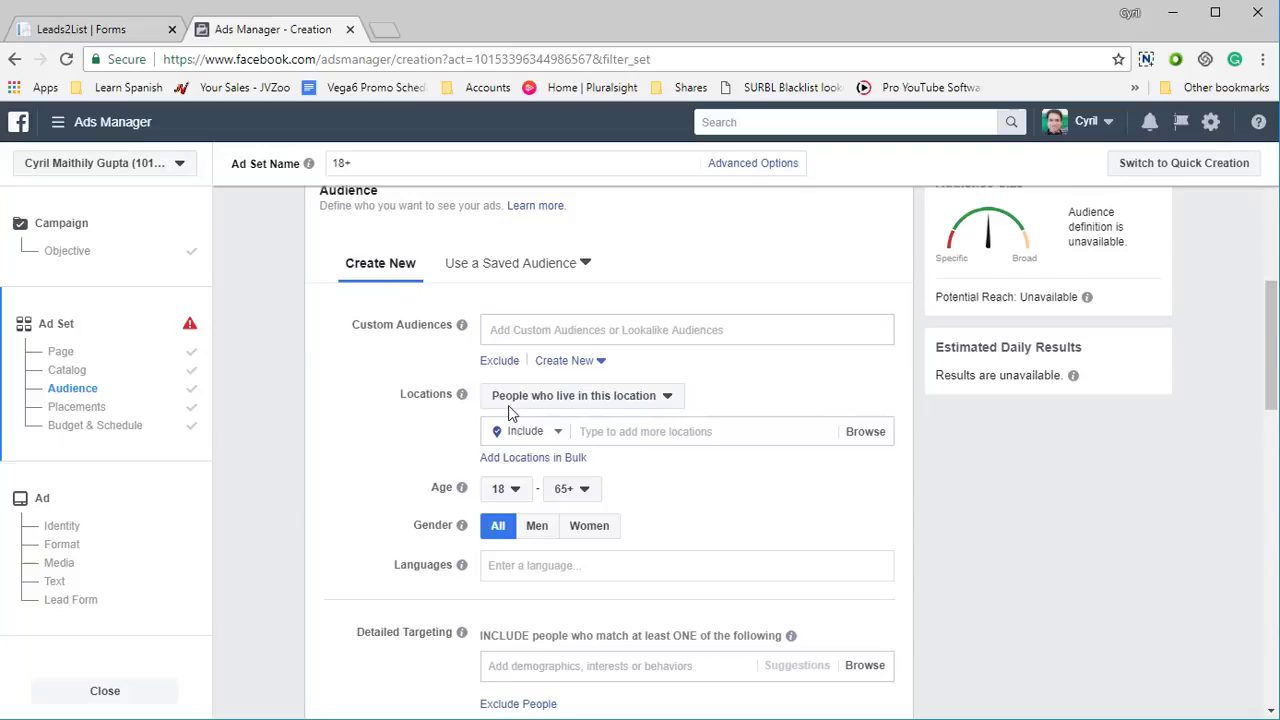
left_click(547, 331)
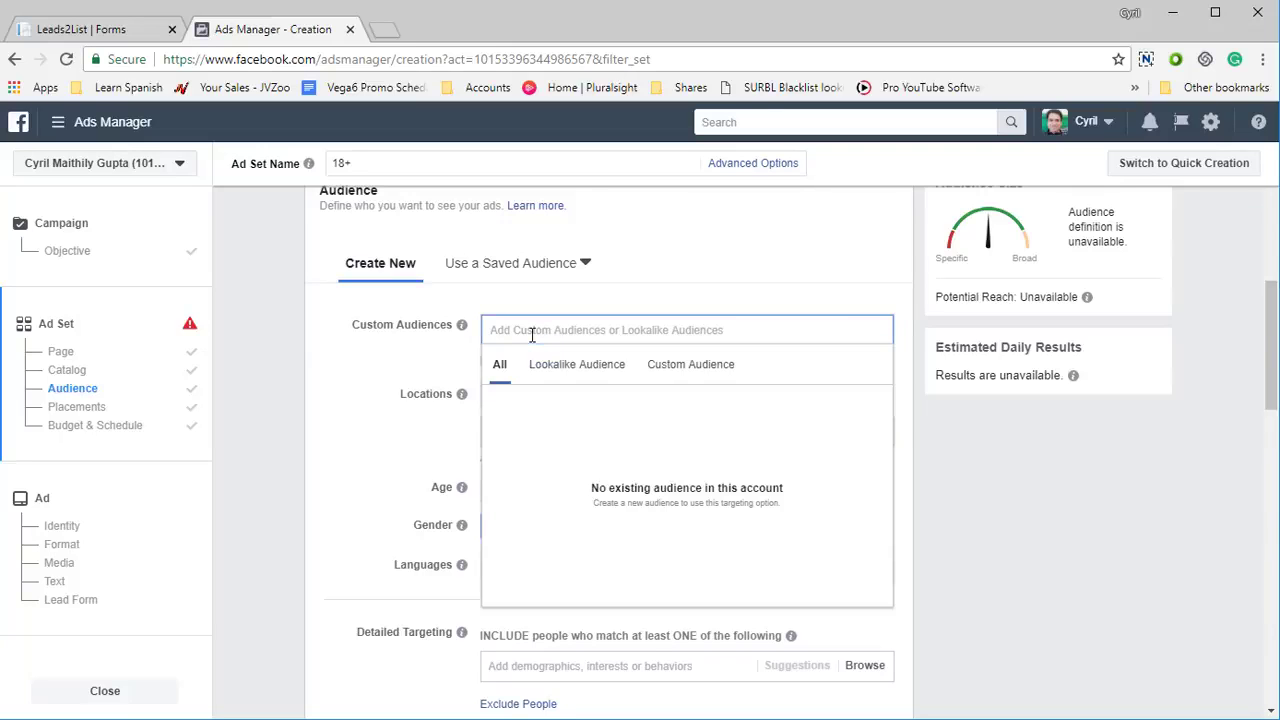
left_click_drag(426, 391, 419, 391)
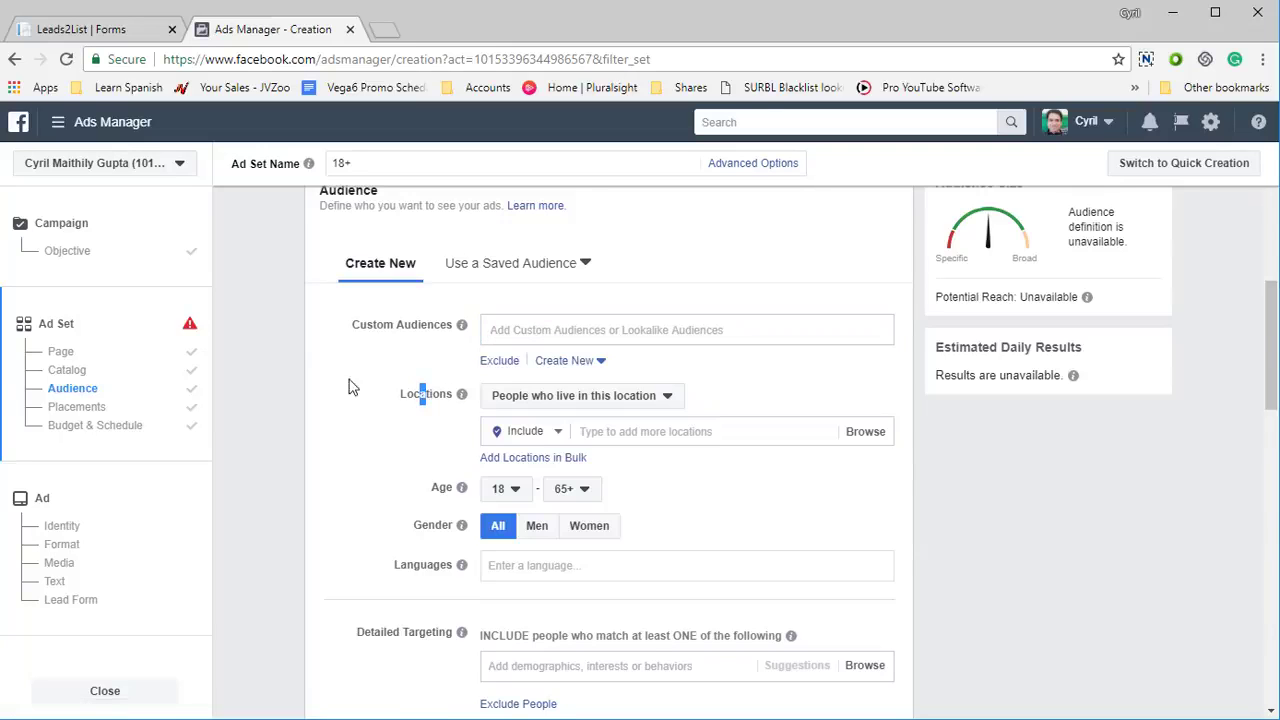
scroll(357, 386, "up", 3)
scroll(389, 396, "down", 4)
scroll(406, 408, "down", 2)
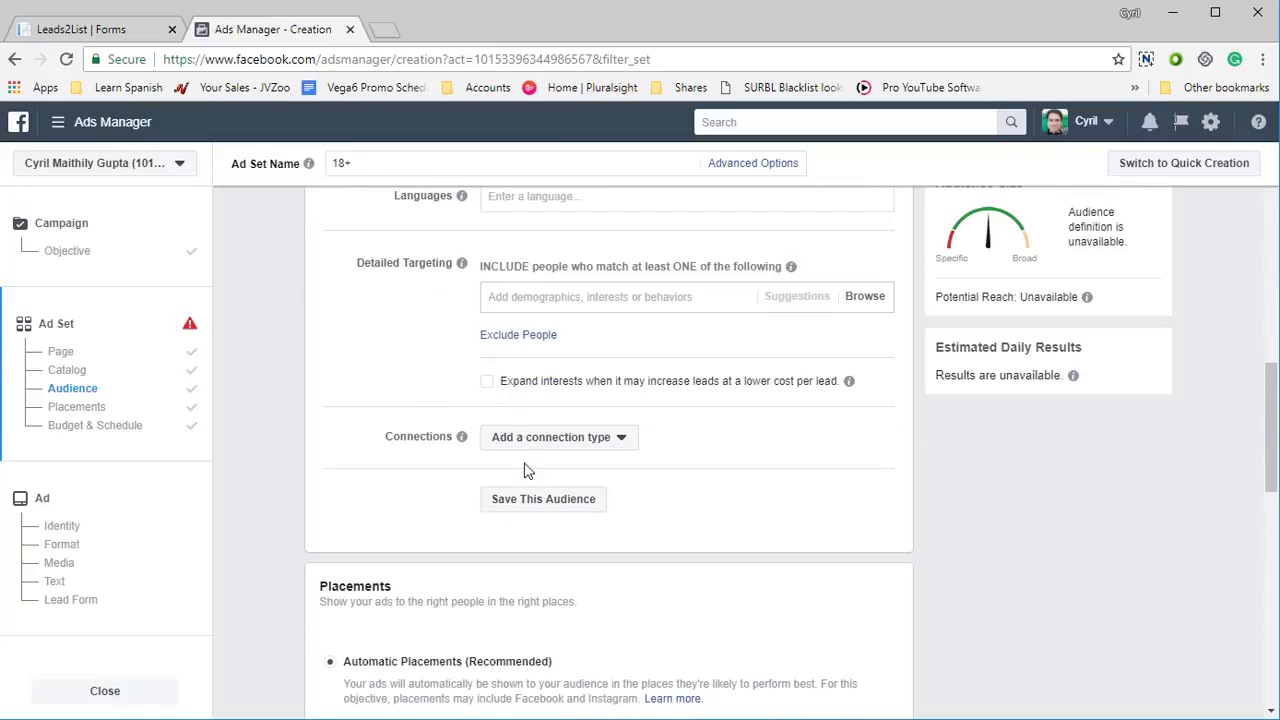
- Review the ad set's placements, budget and schedule settings, and continue to the ad setup
scroll(510, 470, "down", 2)
scroll(498, 455, "down", 2)
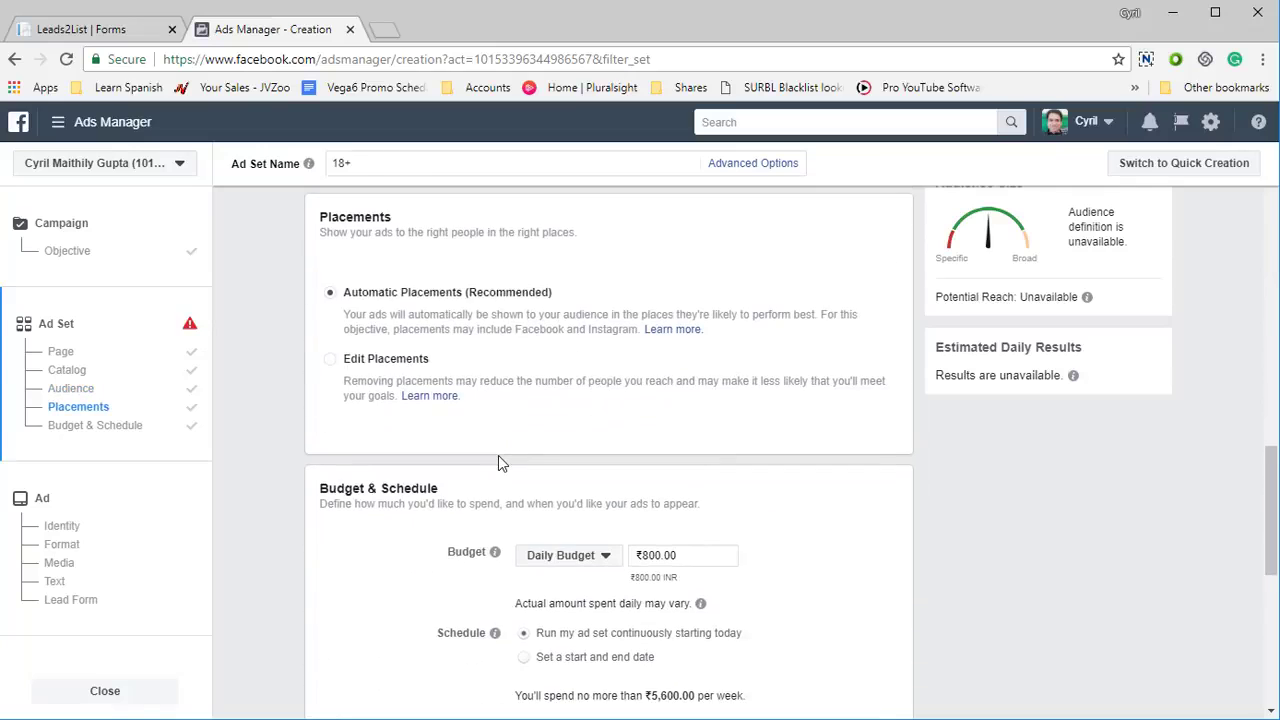
scroll(540, 490, "down", 5)
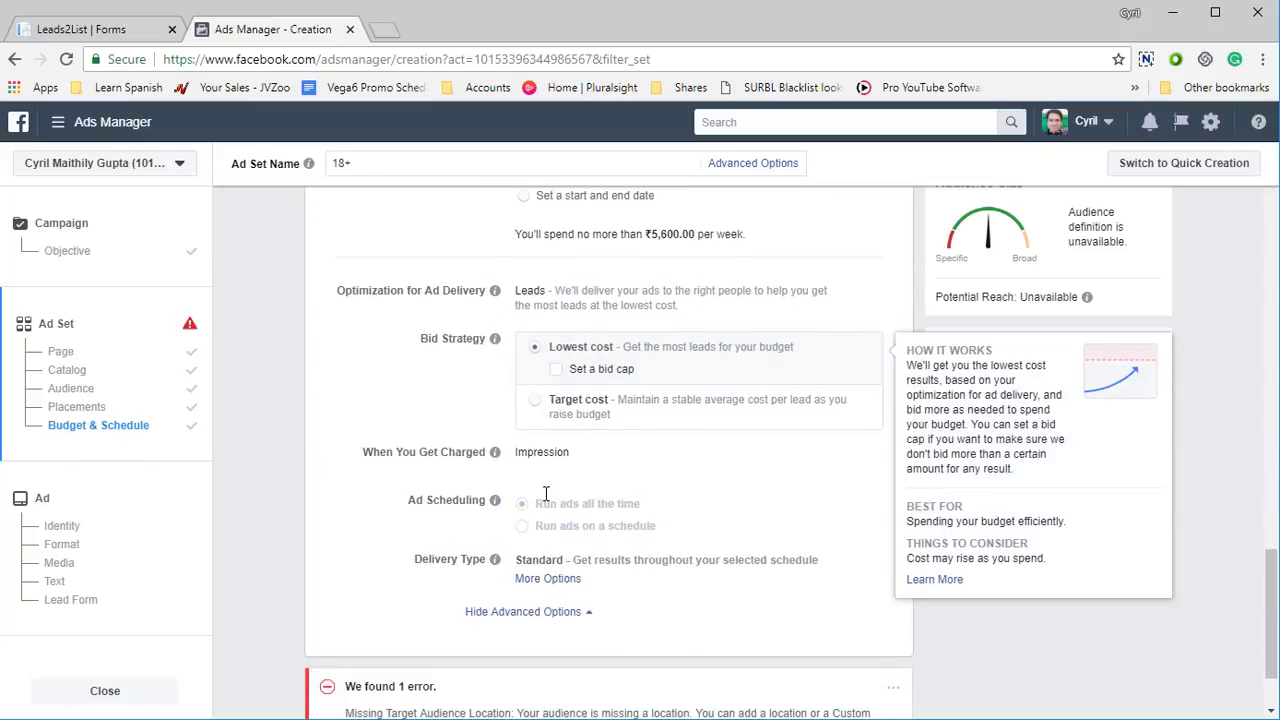
scroll(545, 493, "down", 2)
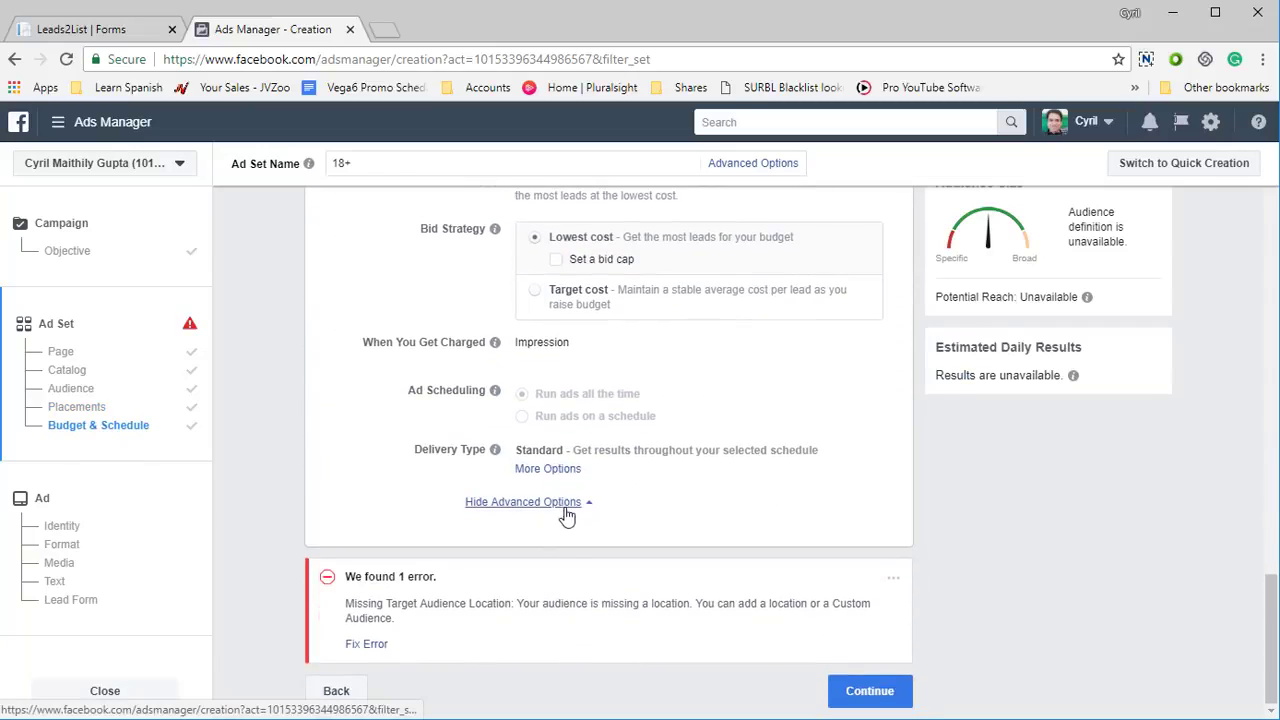
left_click(870, 693)
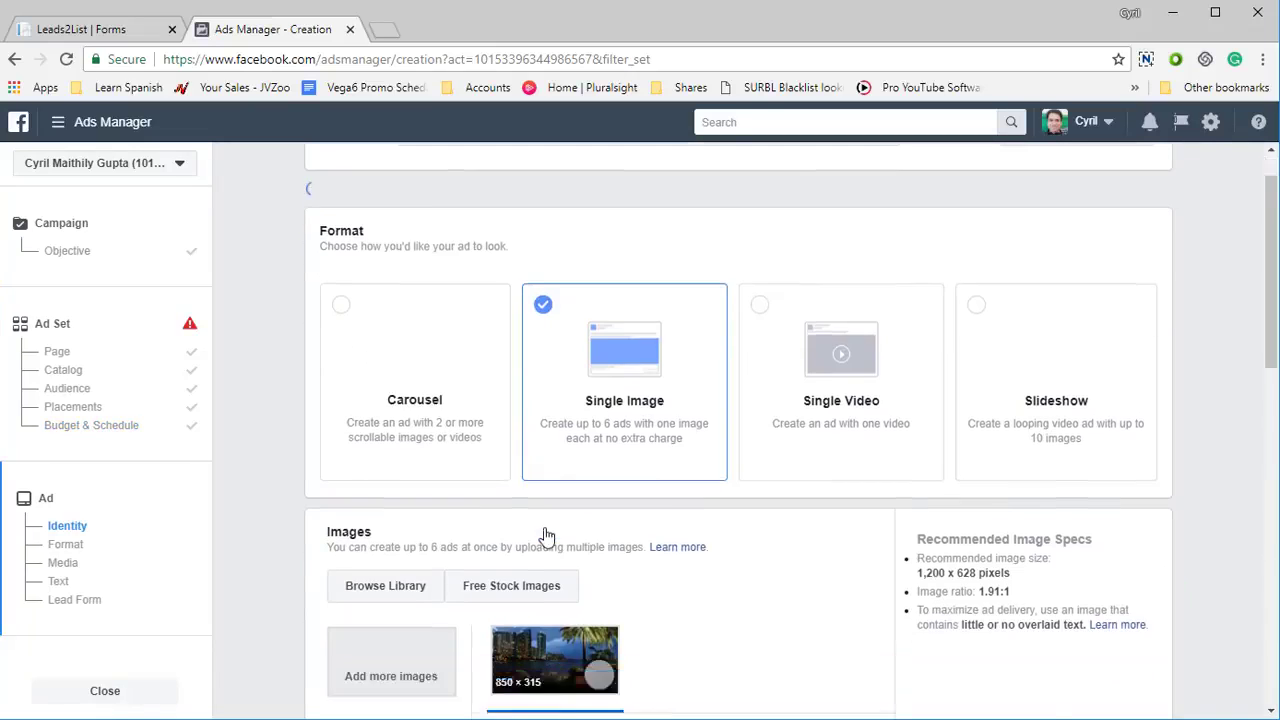
- Enter "This is some test text" as the ad's main text
scroll(557, 567, "down", 2)
scroll(557, 567, "down", 4)
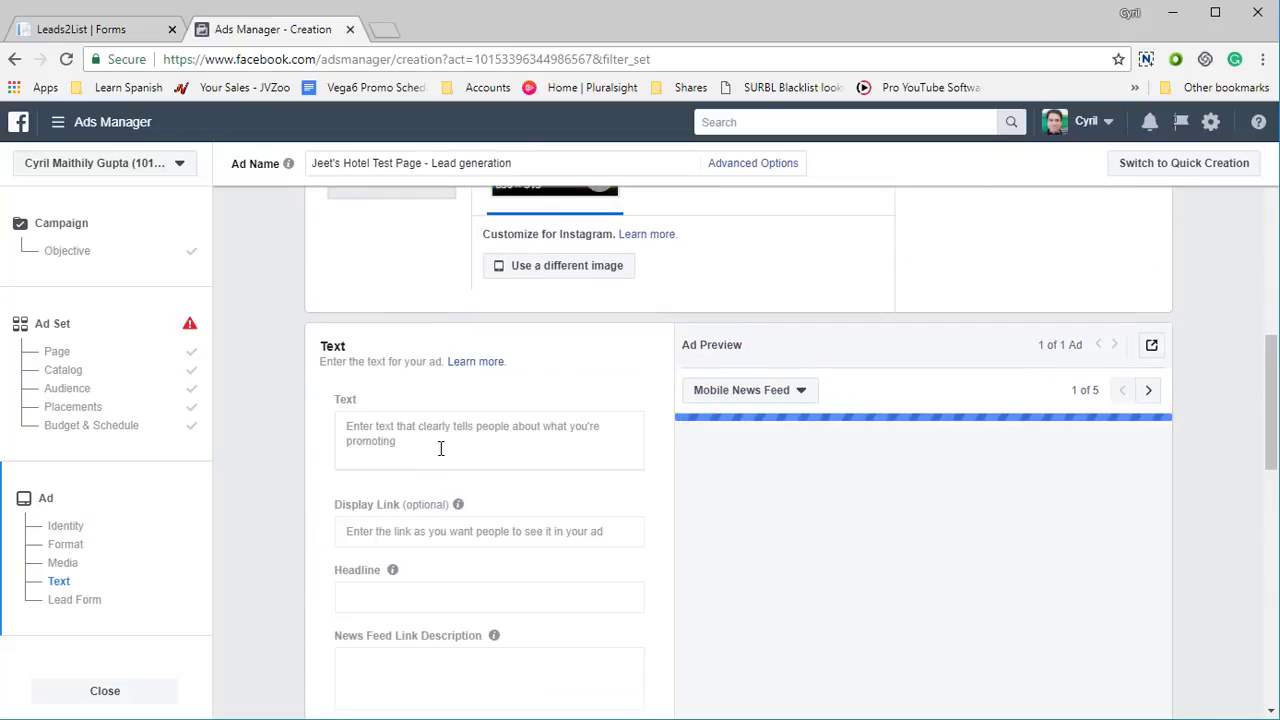
left_click(440, 448)
type("this i")
key("BackSpace")
key("BackSpace")
key("BackSpace")
key("BackSpace")
key("BackSpace")
key("BackSpace")
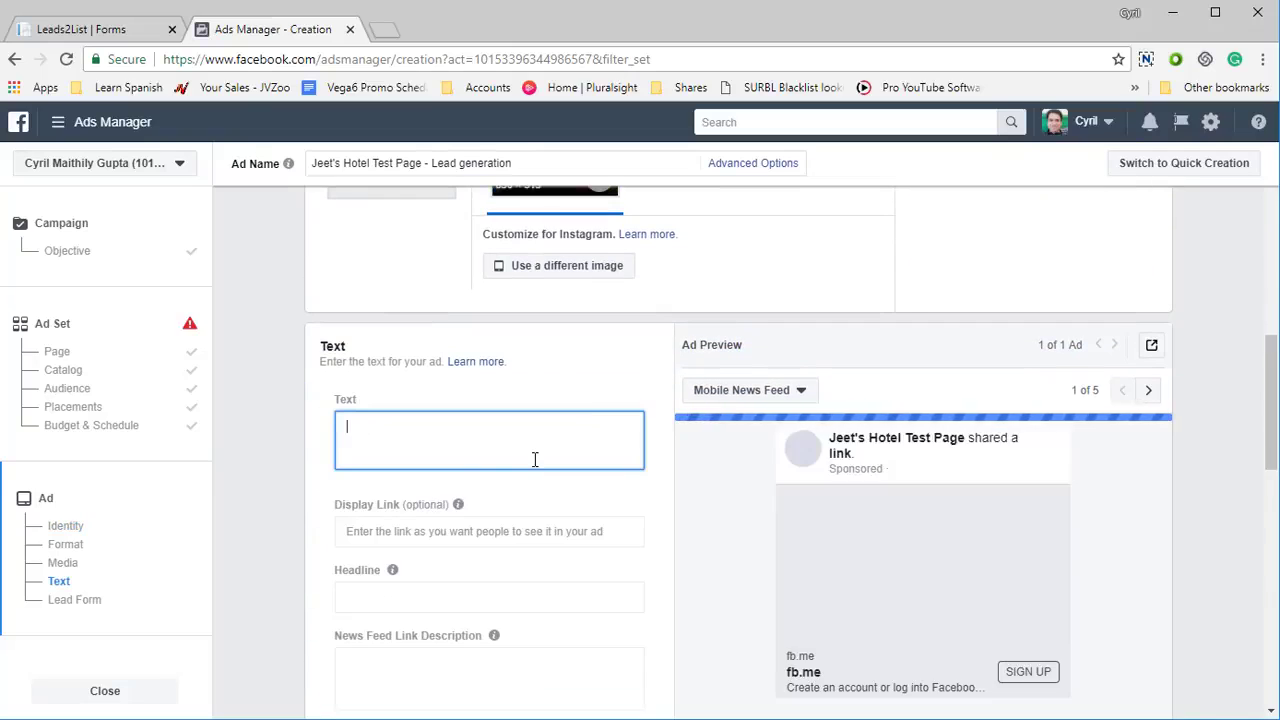
type("Tshi")
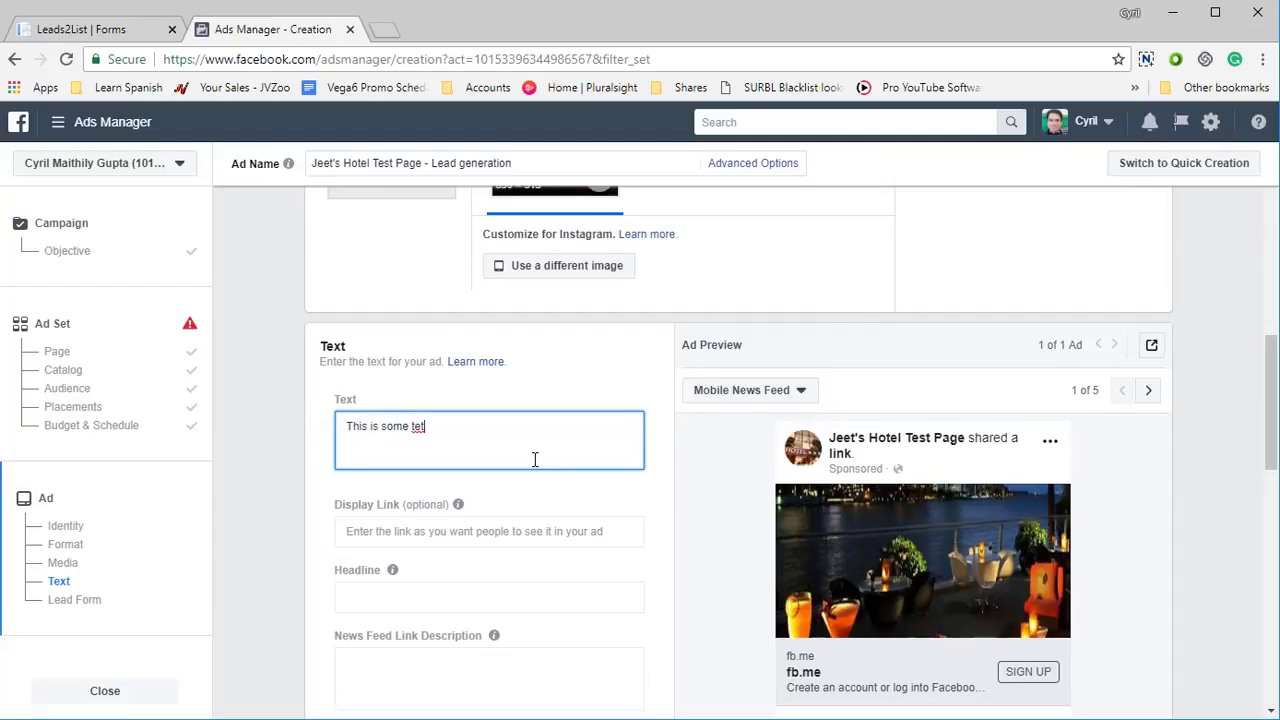
- Copy the ad's main text into the Headline field
key("ctrl+a")
key("ctrl+c")
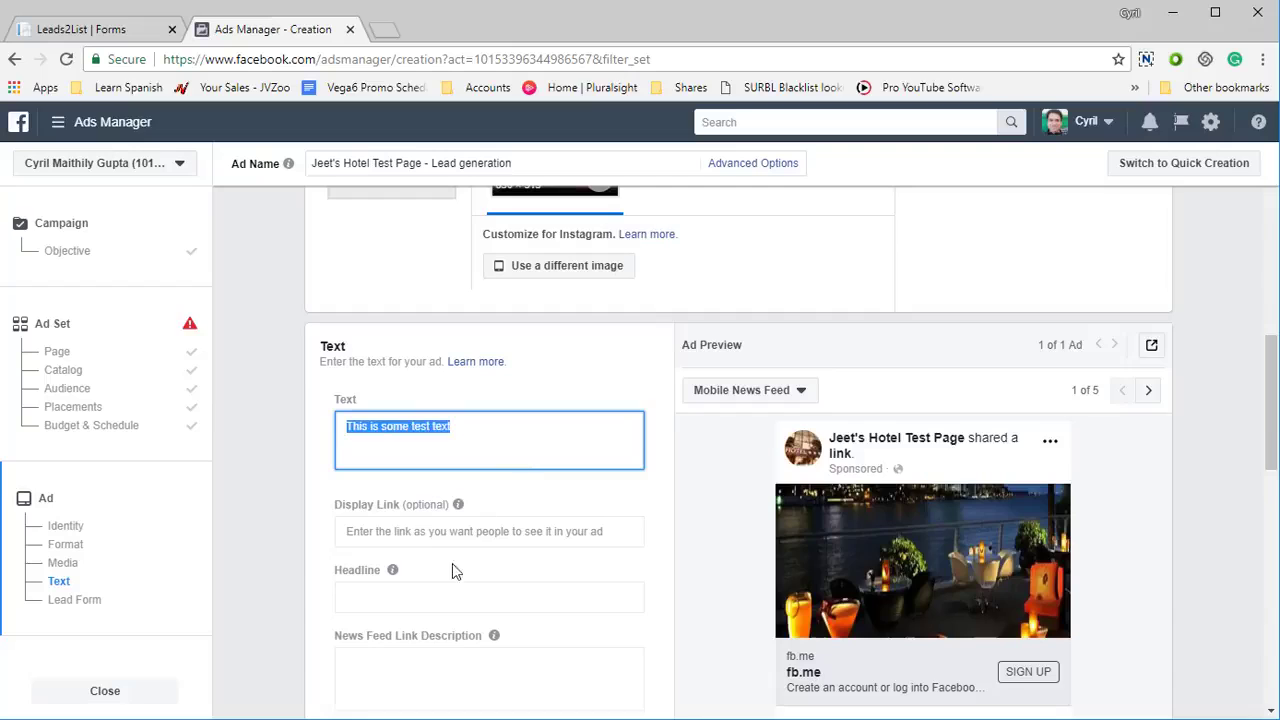
left_click(457, 597)
key("ctrl+v")
- View the ad's call-to-action options, keeping Sign Up selected
scroll(450, 557, "down", 2)
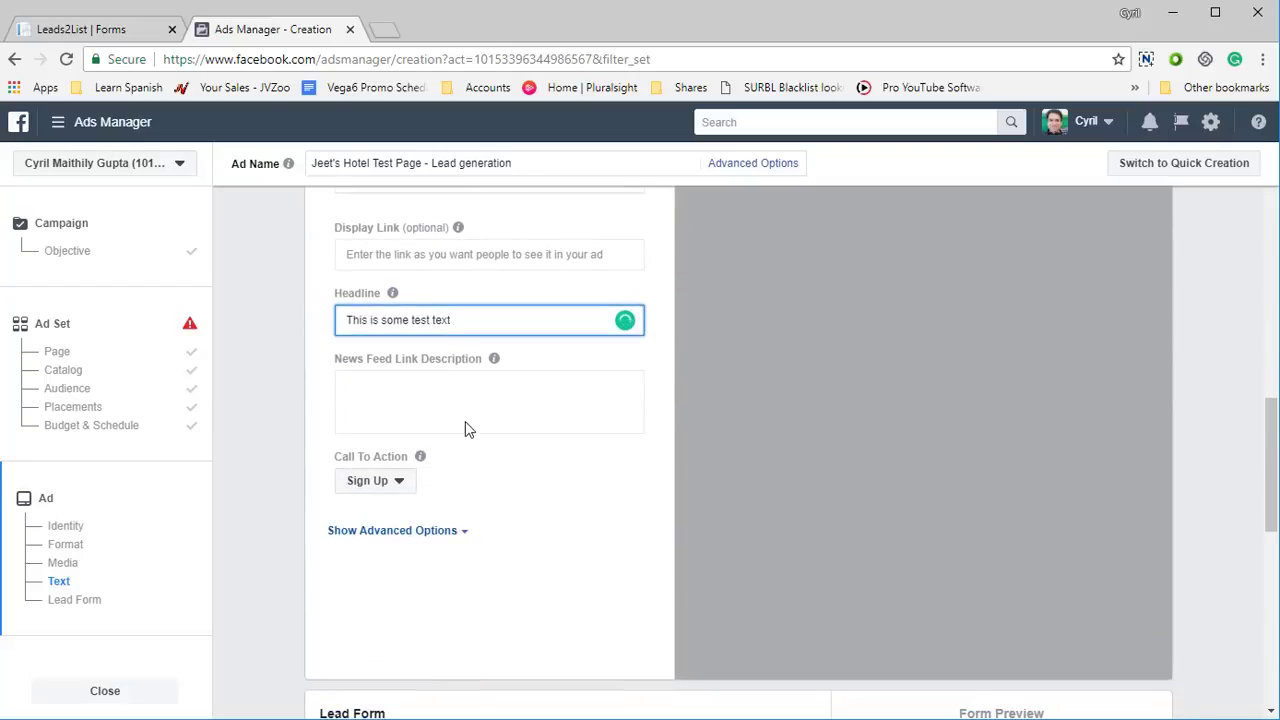
left_click(398, 480)
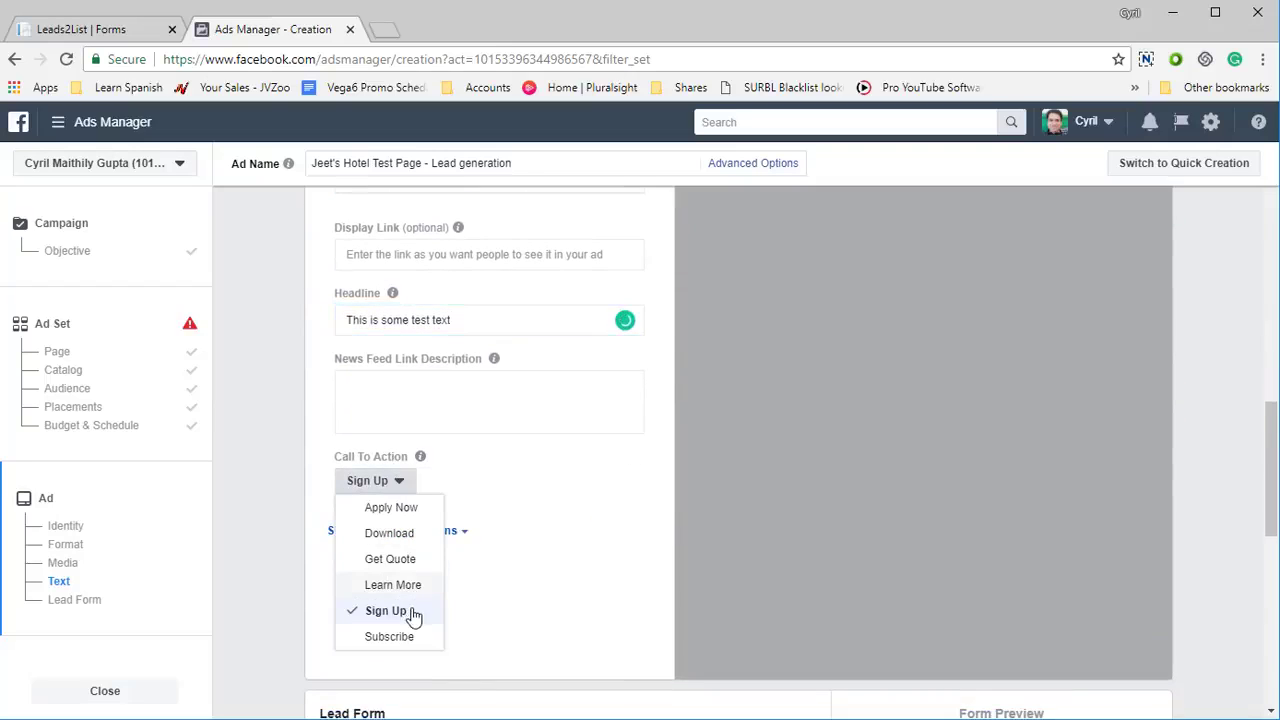
left_click(547, 525)
- Start a new lead form for the ad and review its Form Type, Intro, Questions and Privacy Policy sections
scroll(548, 450, "down", 5)
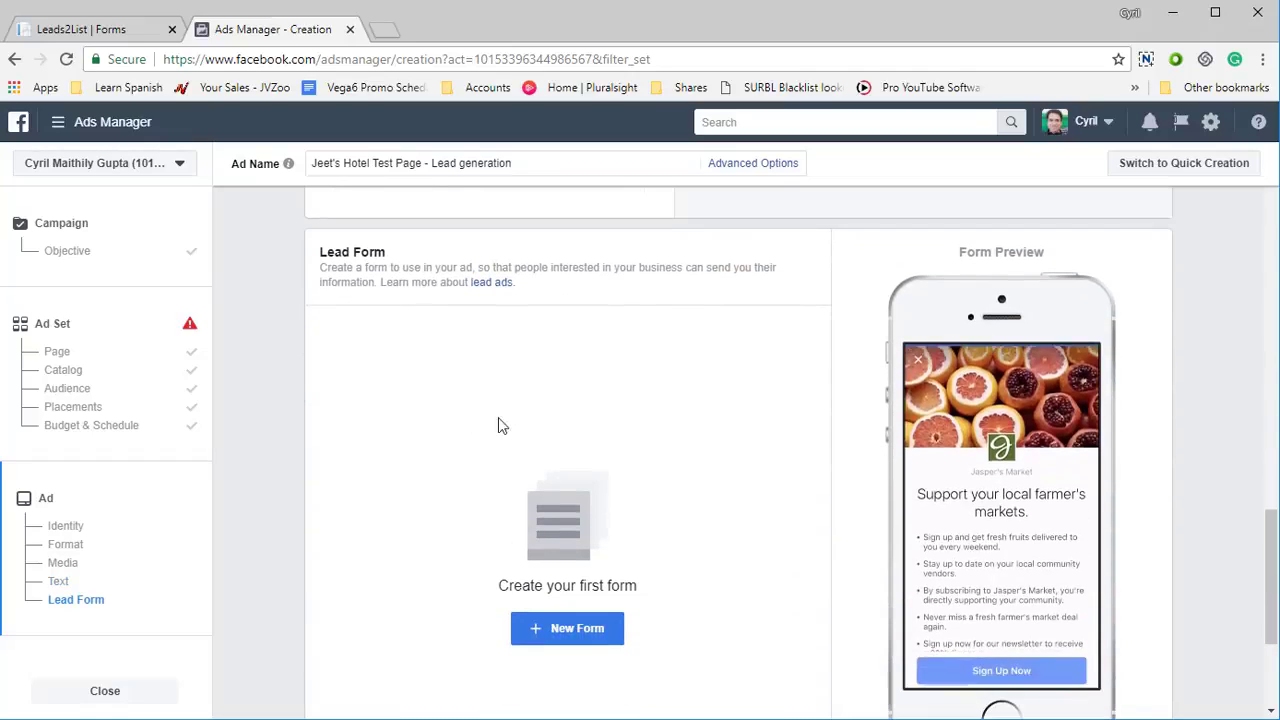
left_click(574, 634)
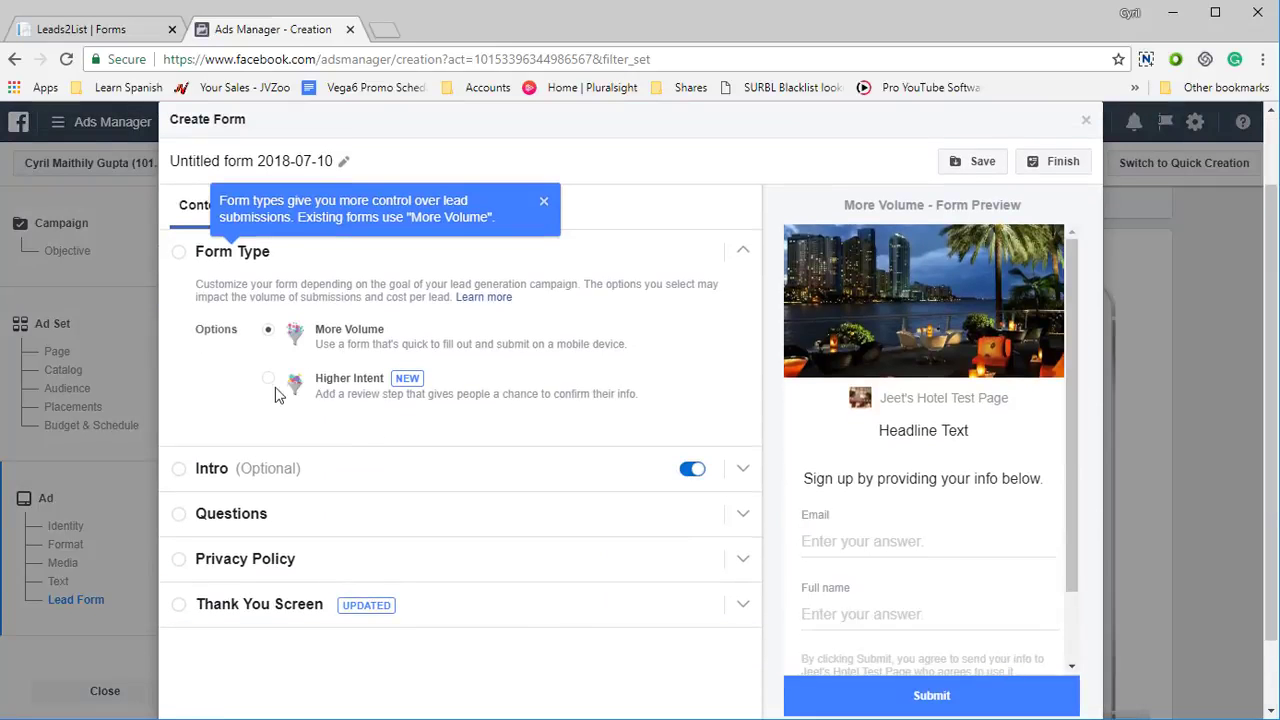
left_click(255, 480)
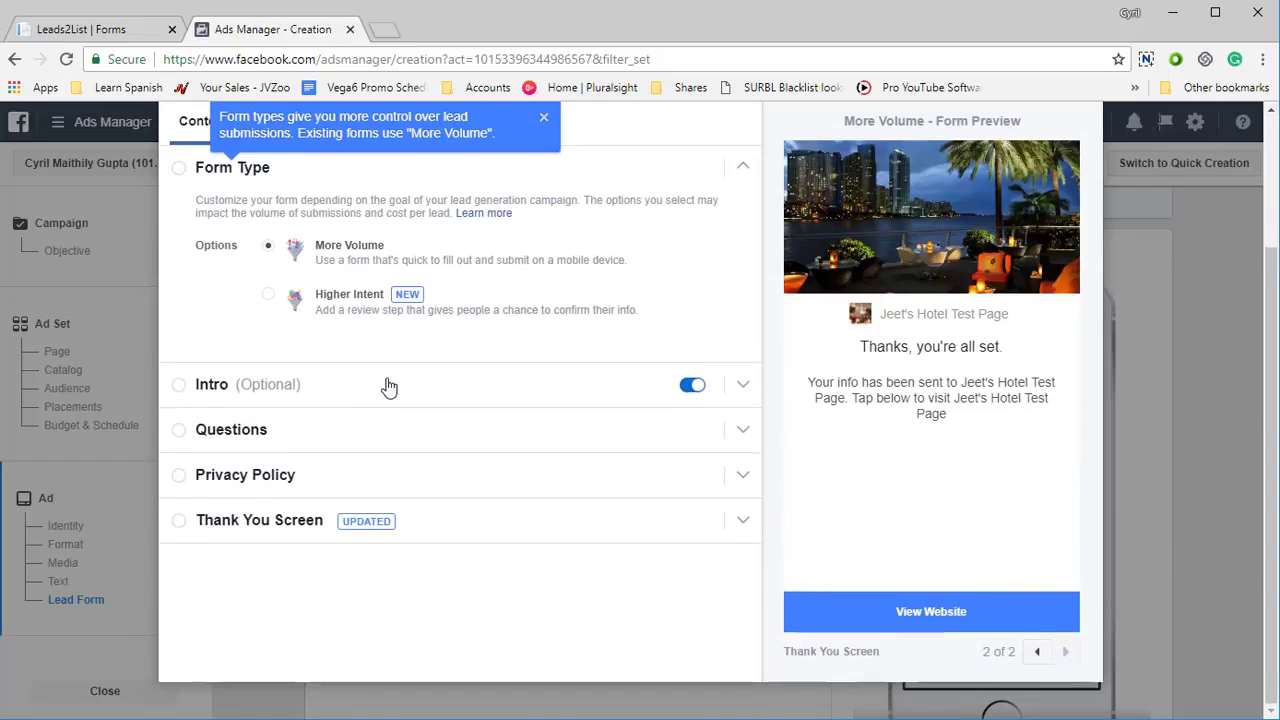
left_click(386, 383)
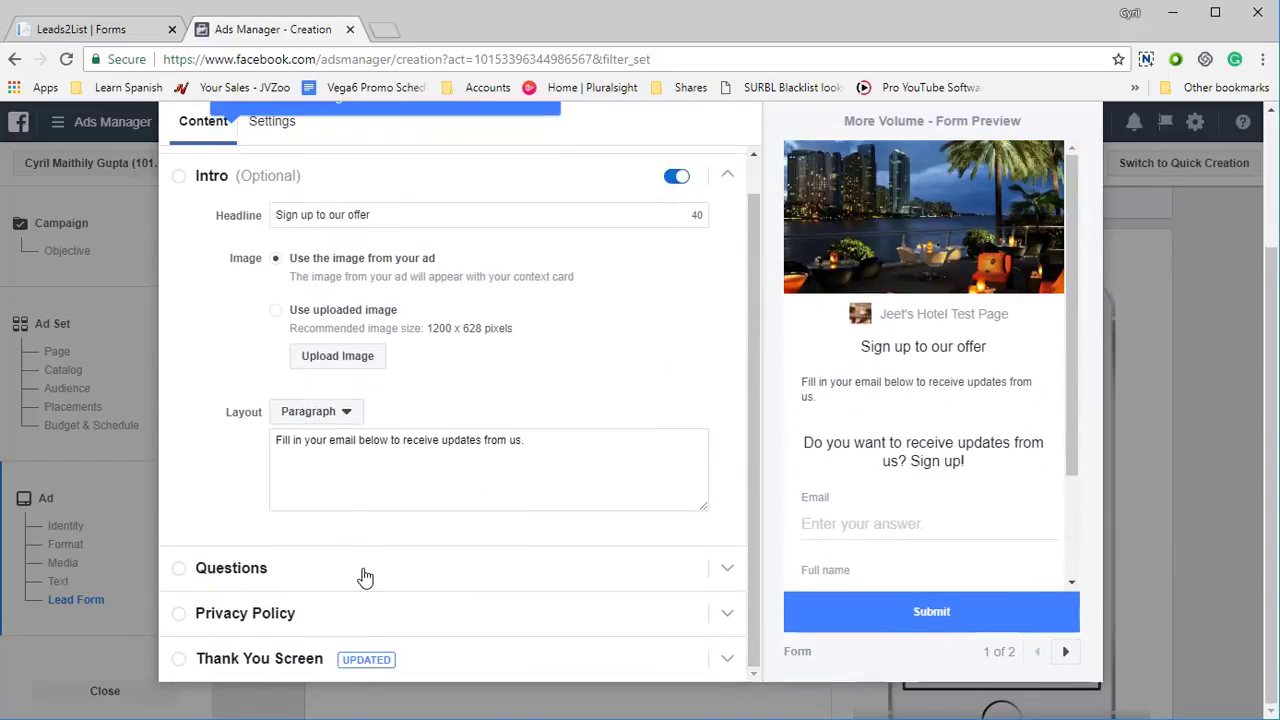
left_click(365, 577)
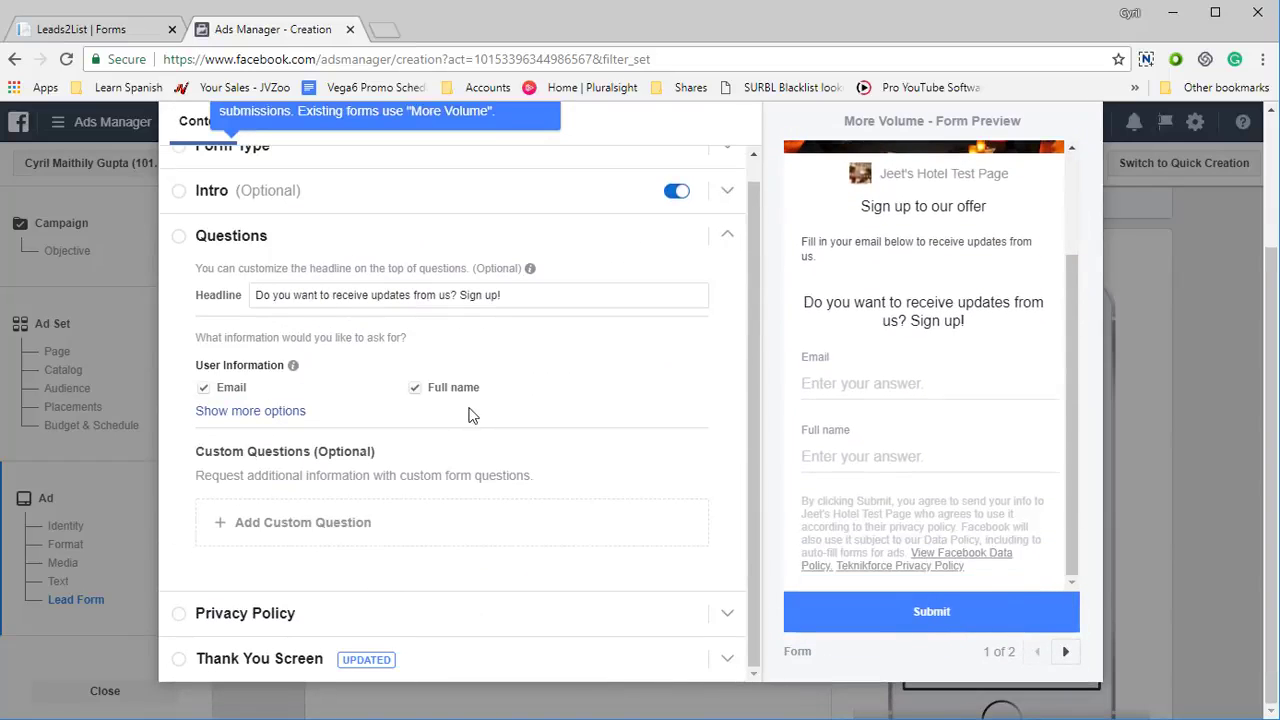
left_click(340, 621)
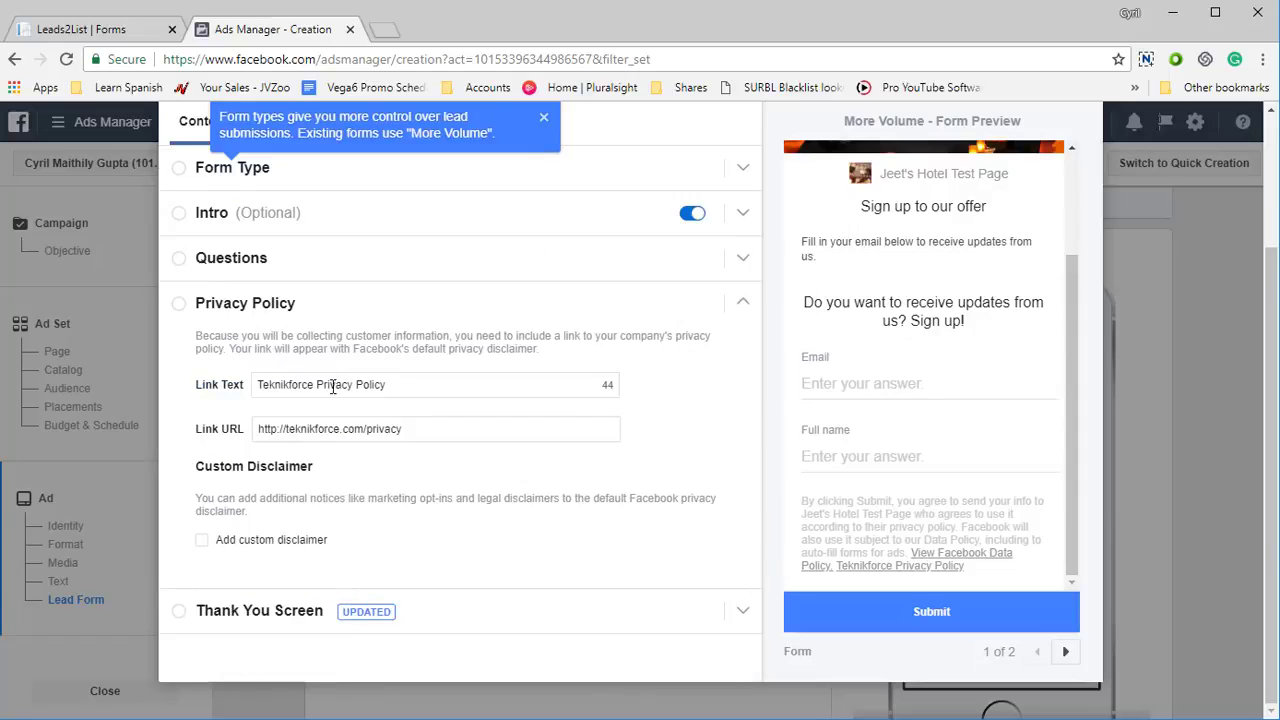
- Review the lead form's Thank You Screen settings and save the form
left_click(463, 615)
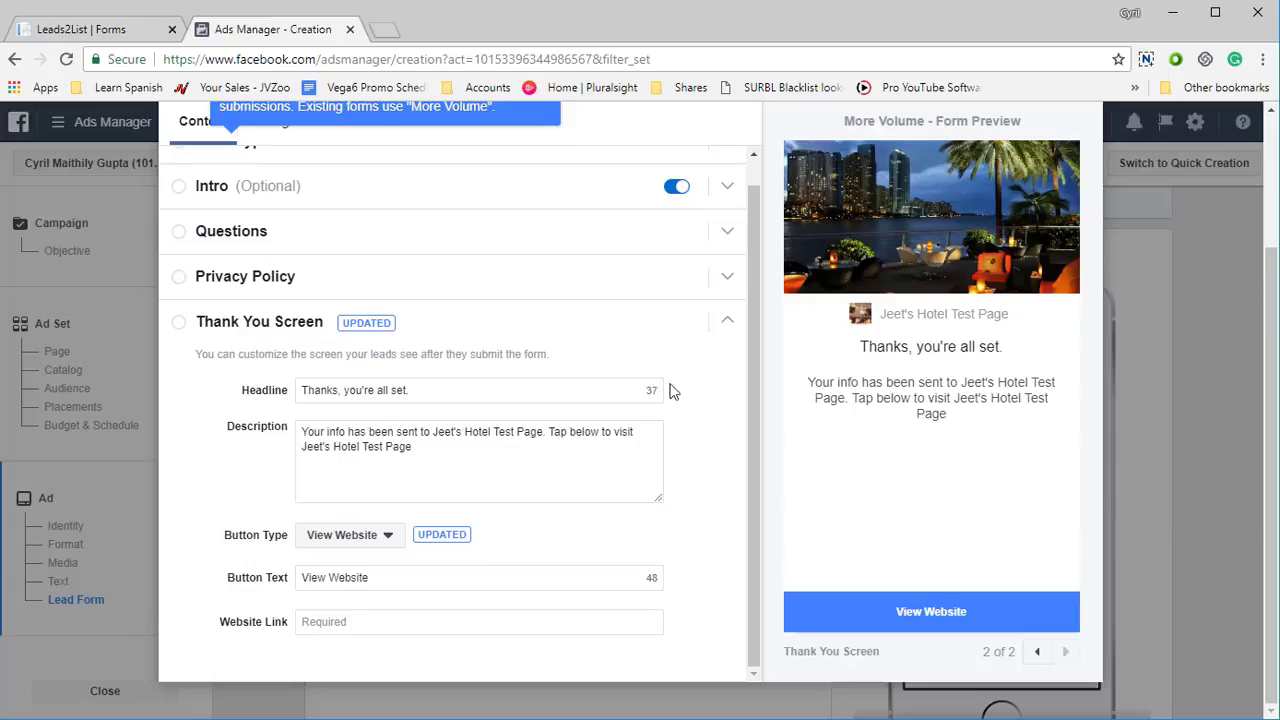
scroll(670, 390, "up", 1)
scroll(686, 480, "down", 1)
scroll(930, 400, "up", 2)
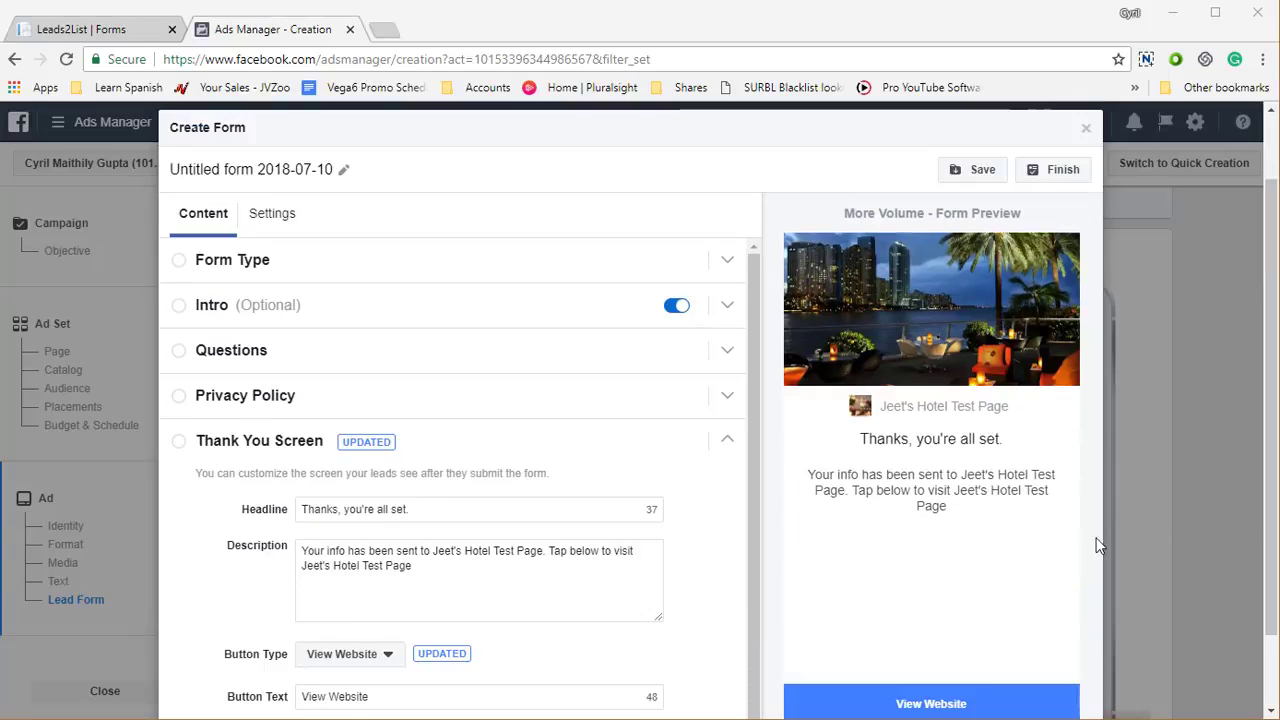
left_click(980, 172)
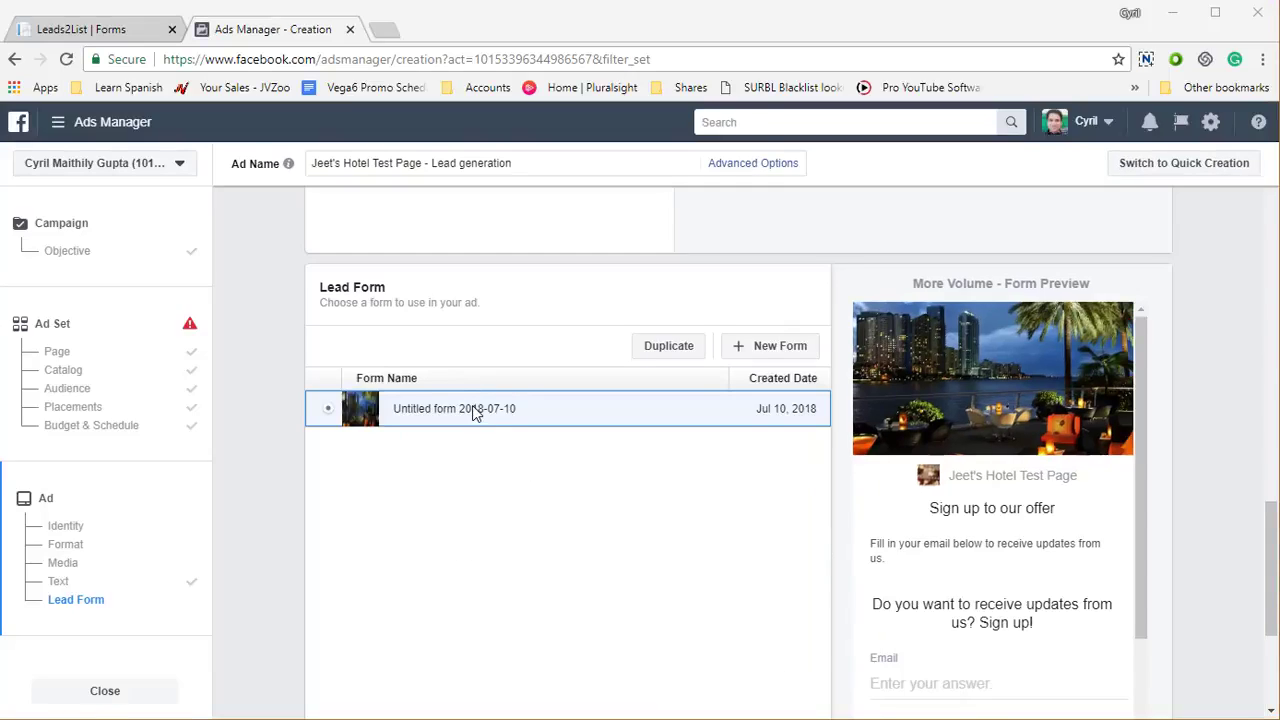
- Switch back to the lead forms list in Leads2List
left_click(122, 28)
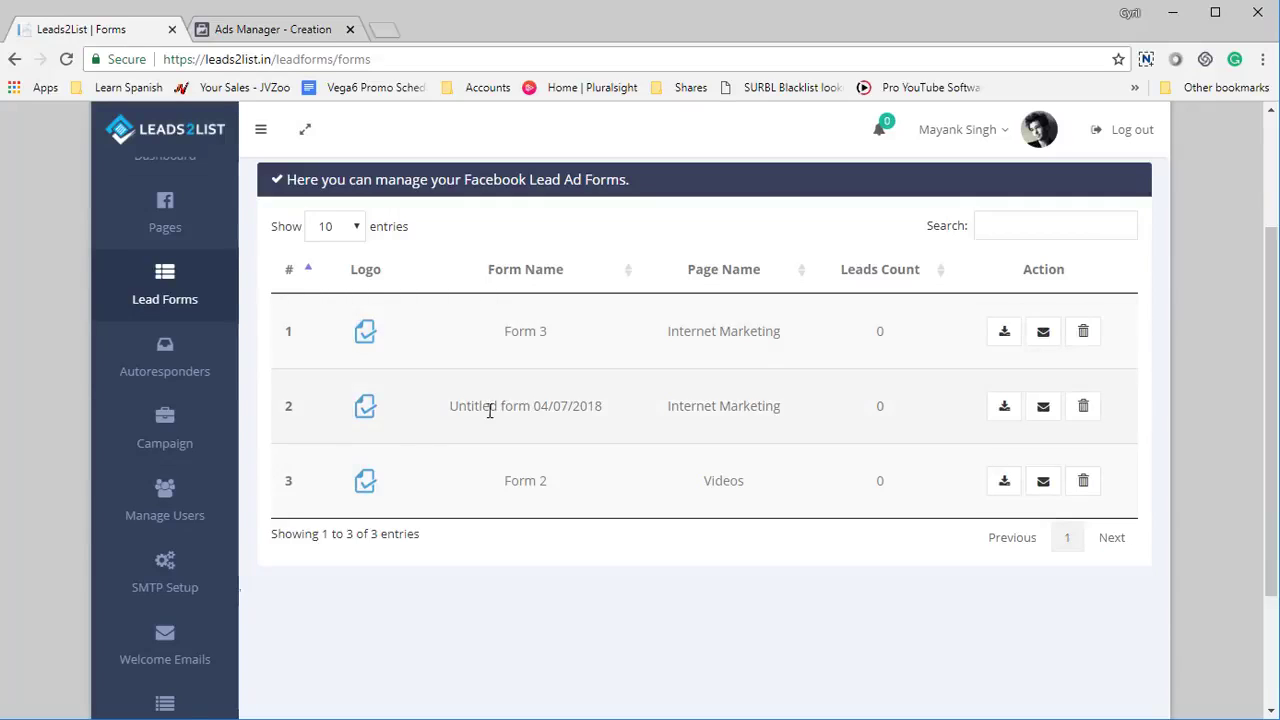
- Add the Facebook lead form Untitled form 2018-07-10 from Jeet's Hotel Test Page
scroll(557, 517, "up", 2)
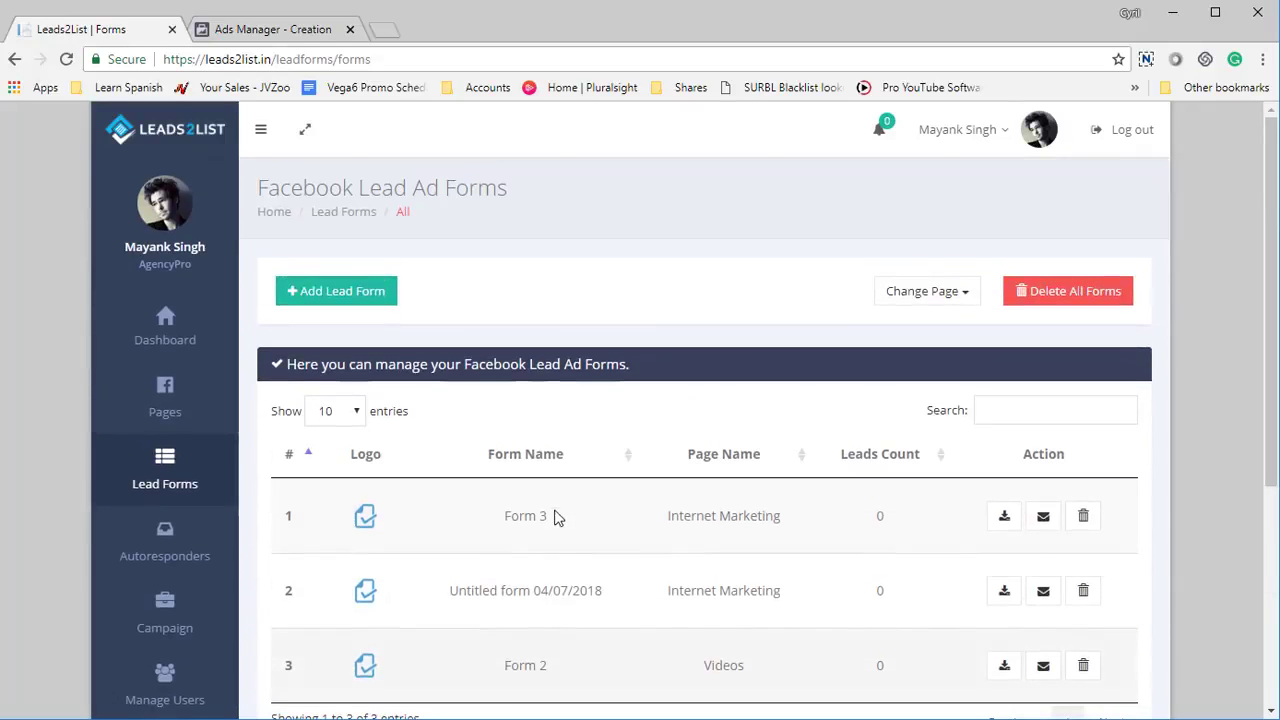
left_click(338, 290)
left_click(708, 226)
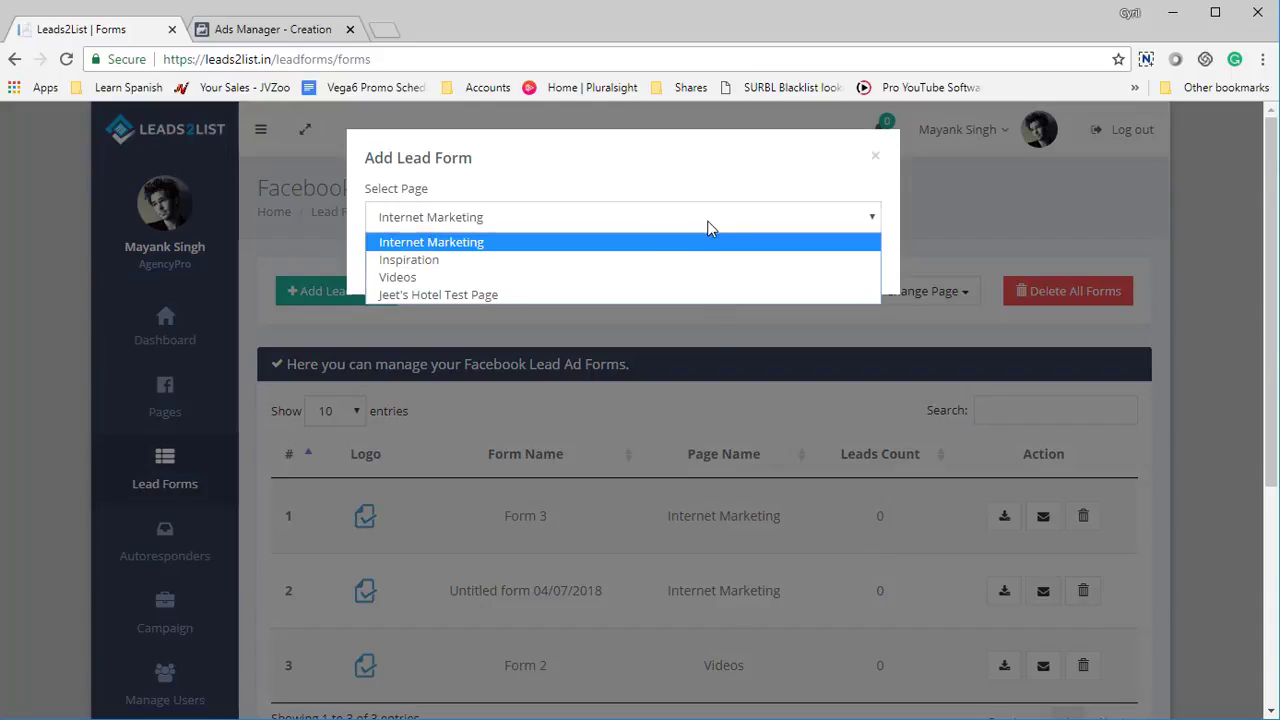
left_click(618, 295)
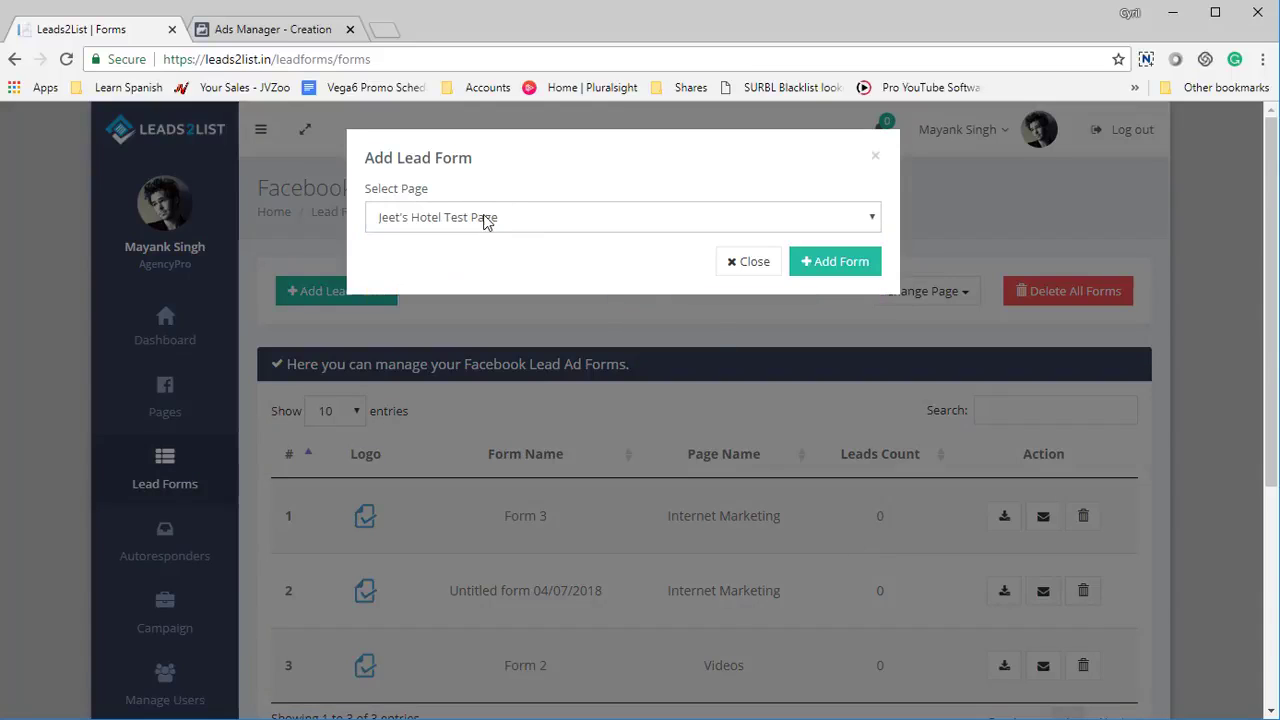
left_click(285, 35)
left_click(95, 29)
left_click(820, 263)
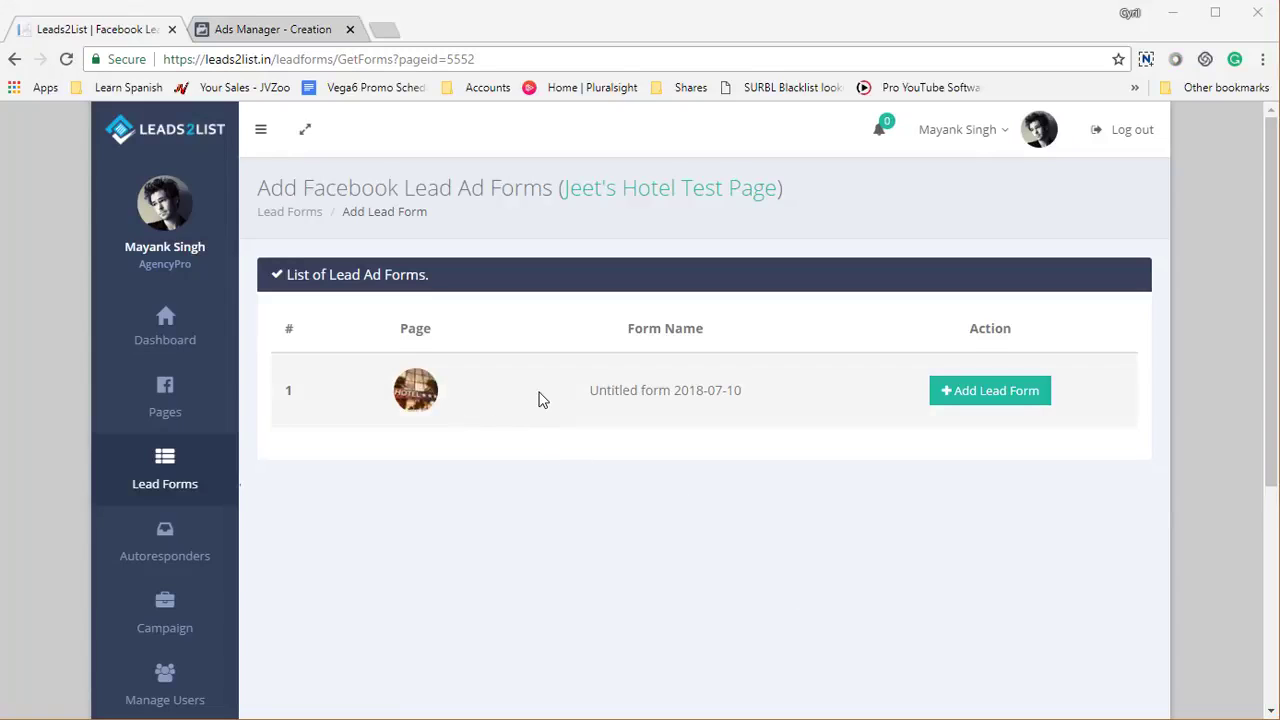
left_click_drag(586, 392, 750, 409)
left_click(991, 392)
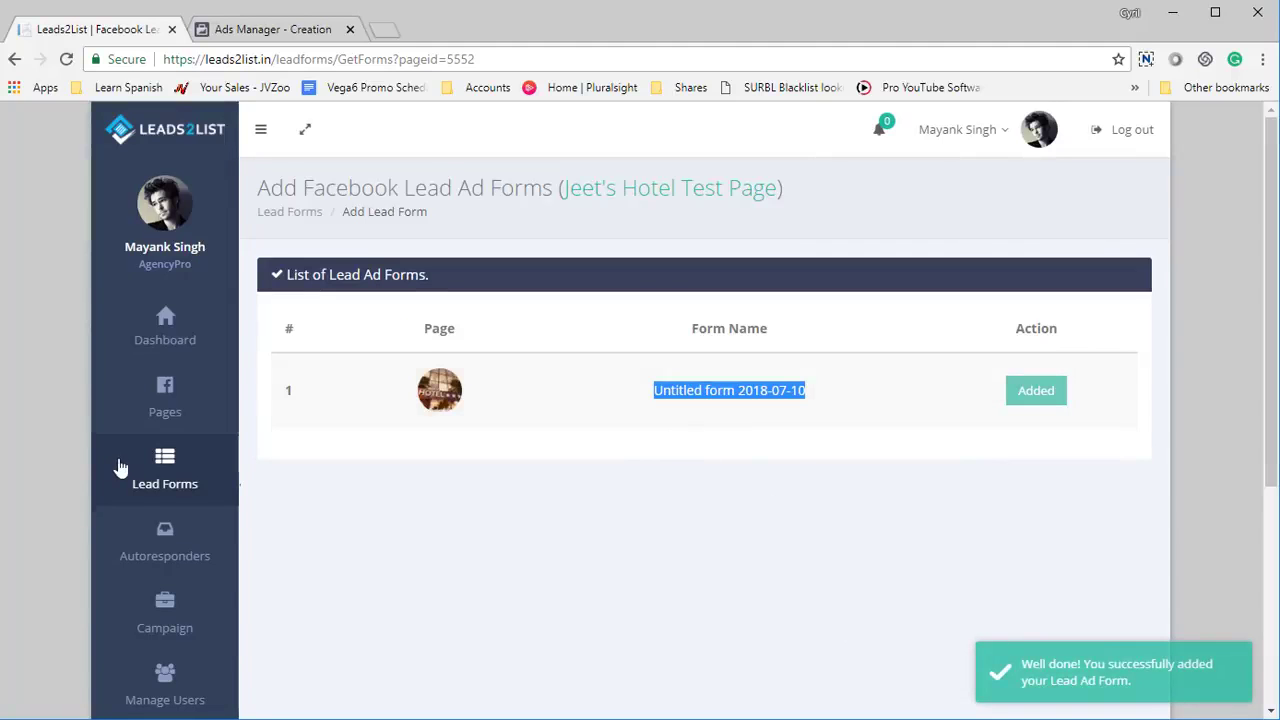
- Return to the lead forms list and check the entry for Jeet's Hotel Test Page
left_click(176, 483)
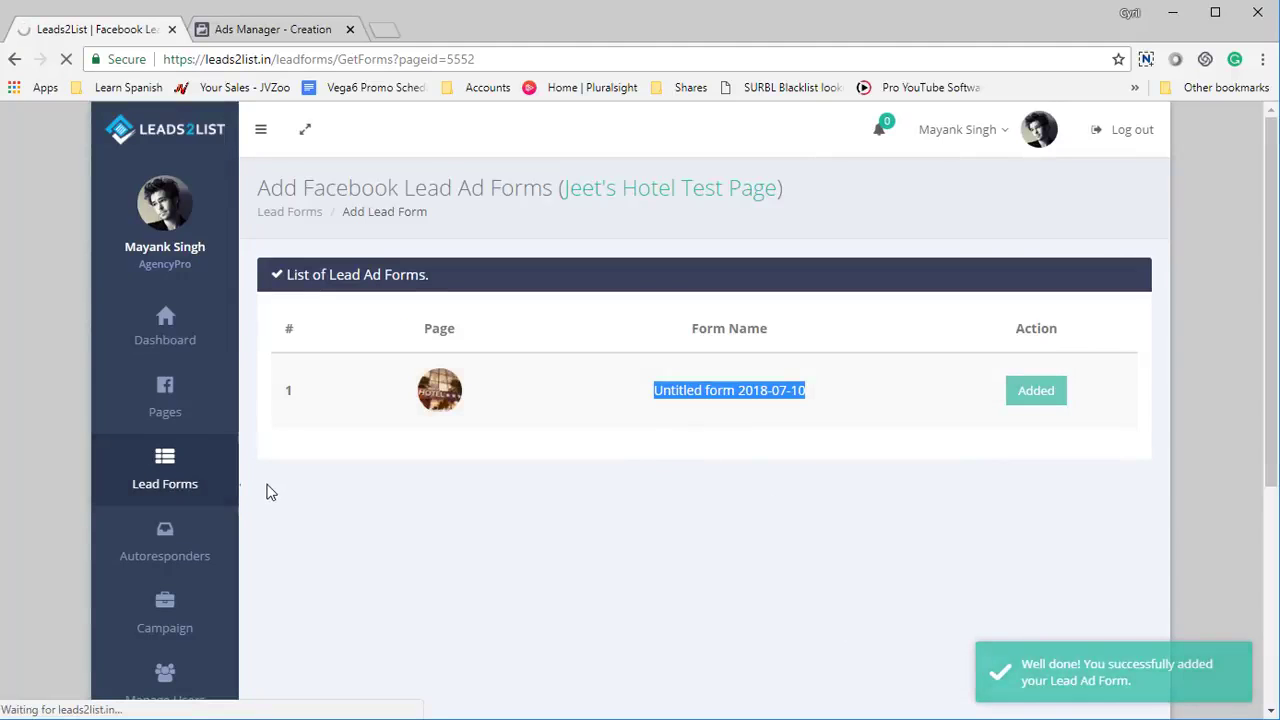
scroll(330, 495, "down", 4)
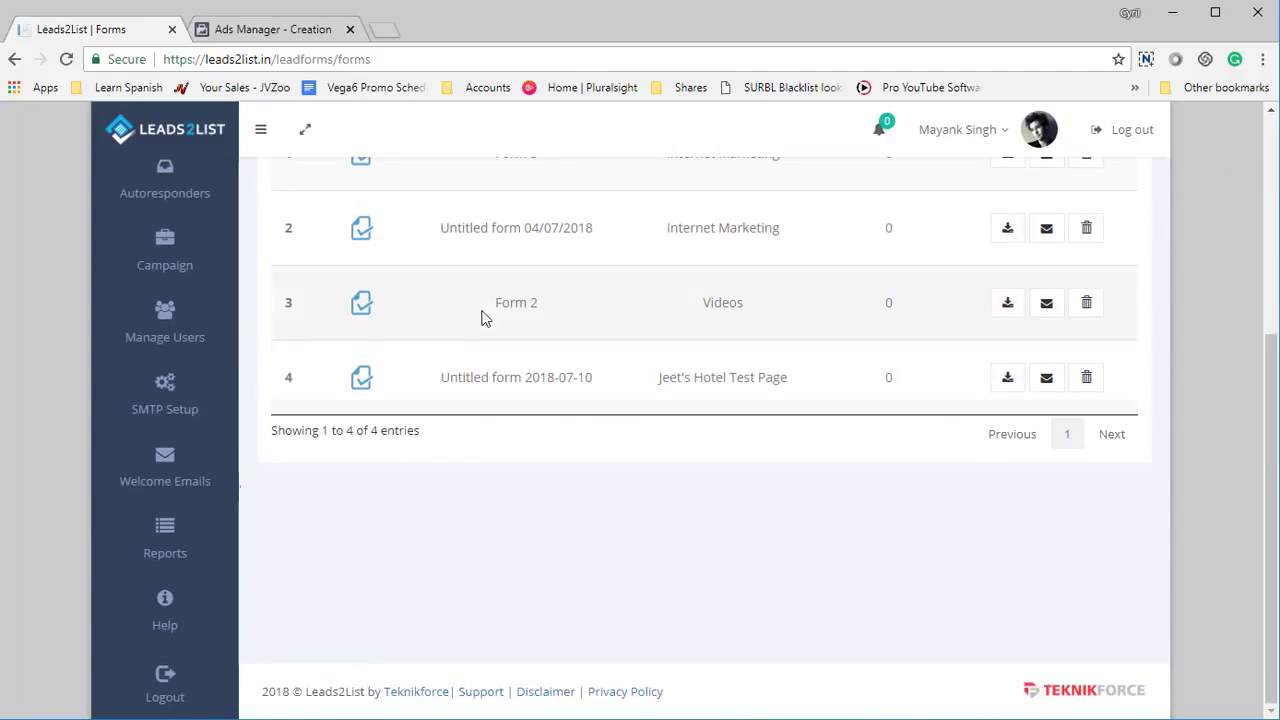
left_click_drag(437, 386, 790, 394)
left_click(752, 401)
scroll(334, 494, "up", 2)
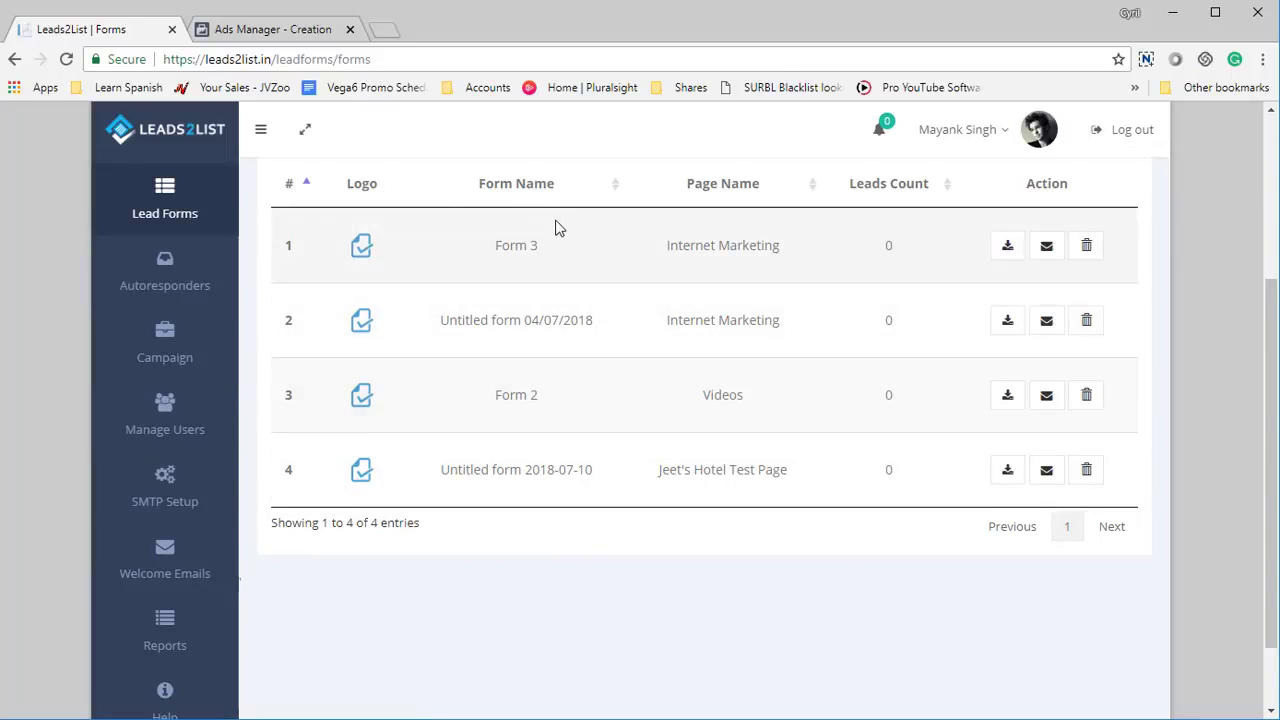
- Open the autoresponders page and review the connected MailChimp account
left_click(160, 288)
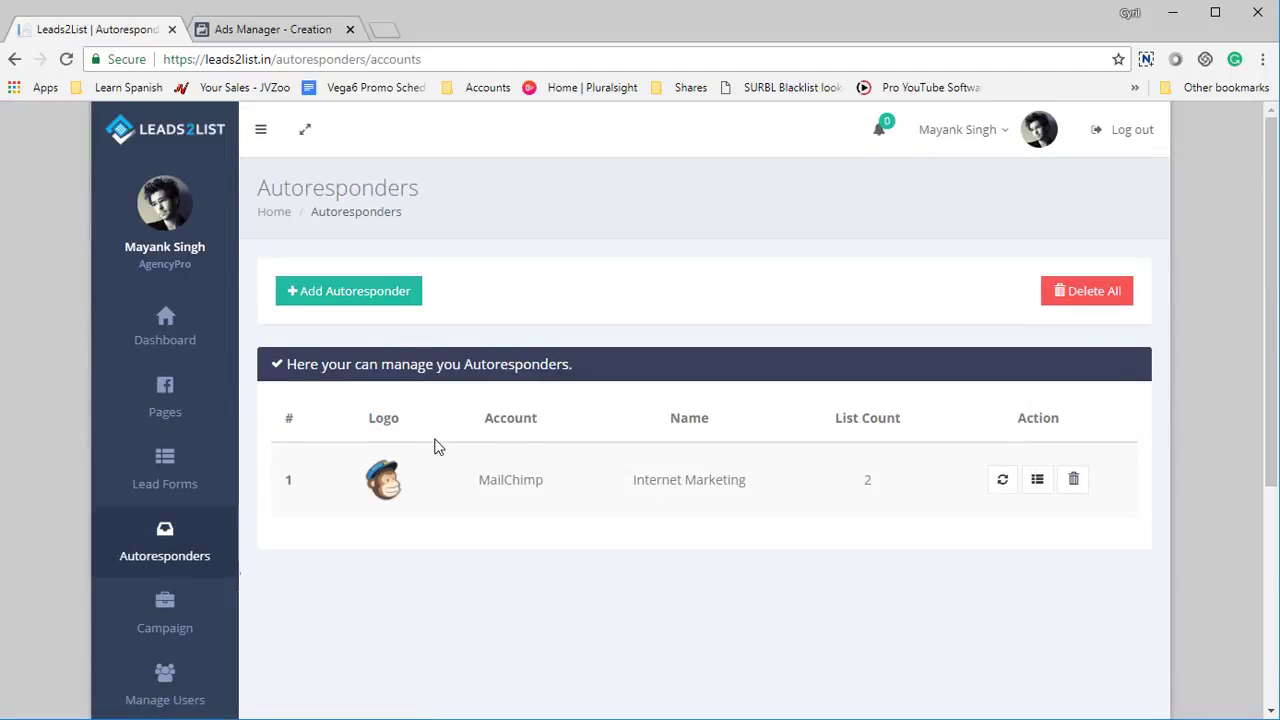
scroll(430, 450, "down", 3)
scroll(423, 457, "up", 2)
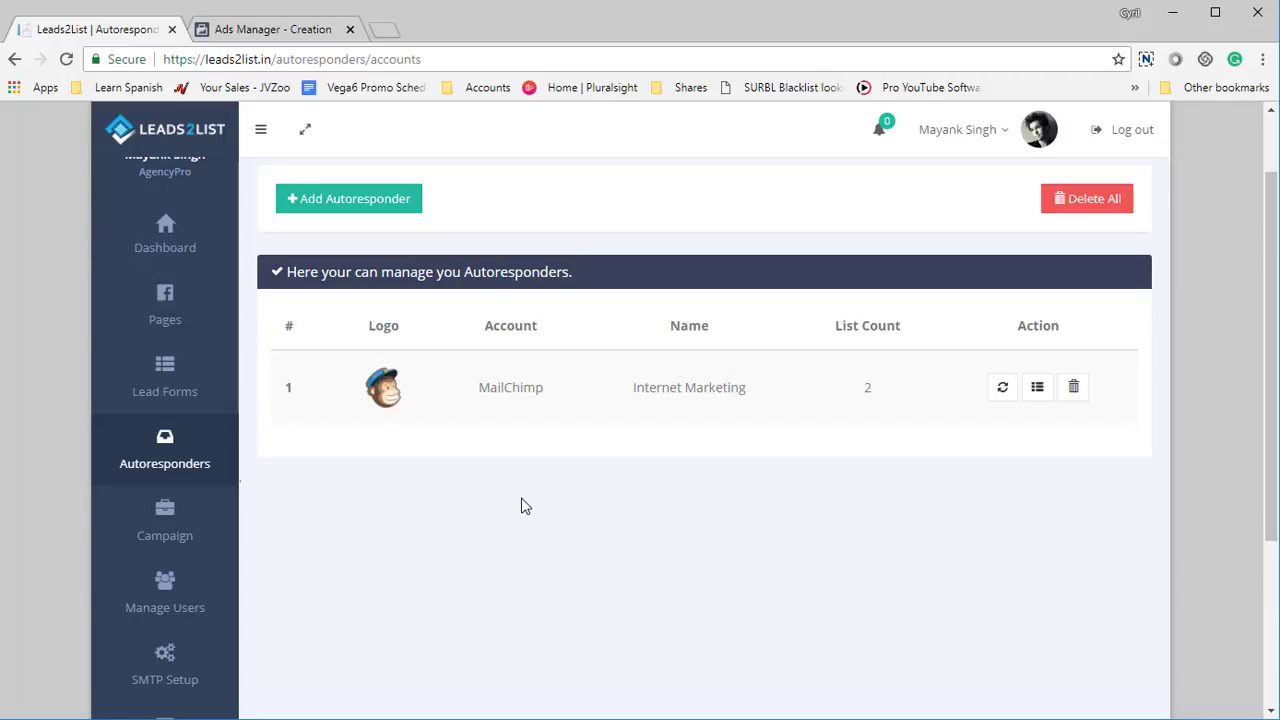
scroll(330, 556, "down", 3)
scroll(354, 563, "up", 5)
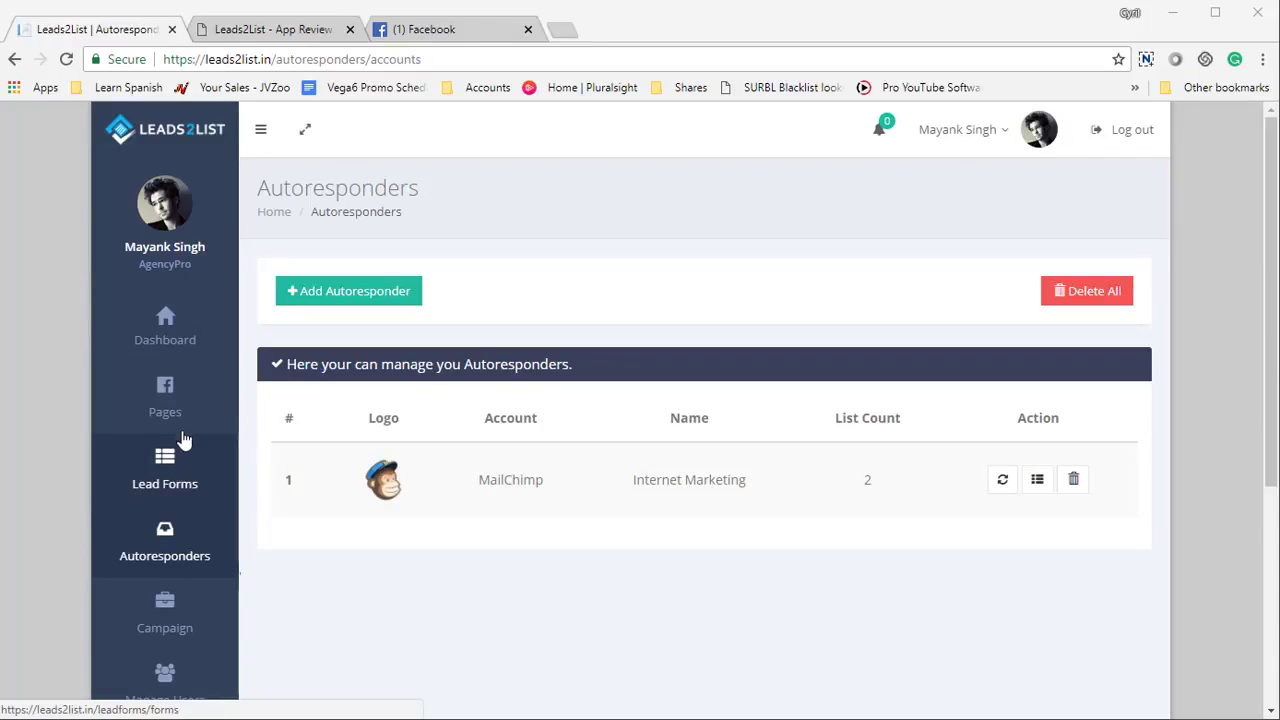
- Start a new campaign named My Campaign and choose Jeet's Hotel Test Page as its page
left_click(200, 622)
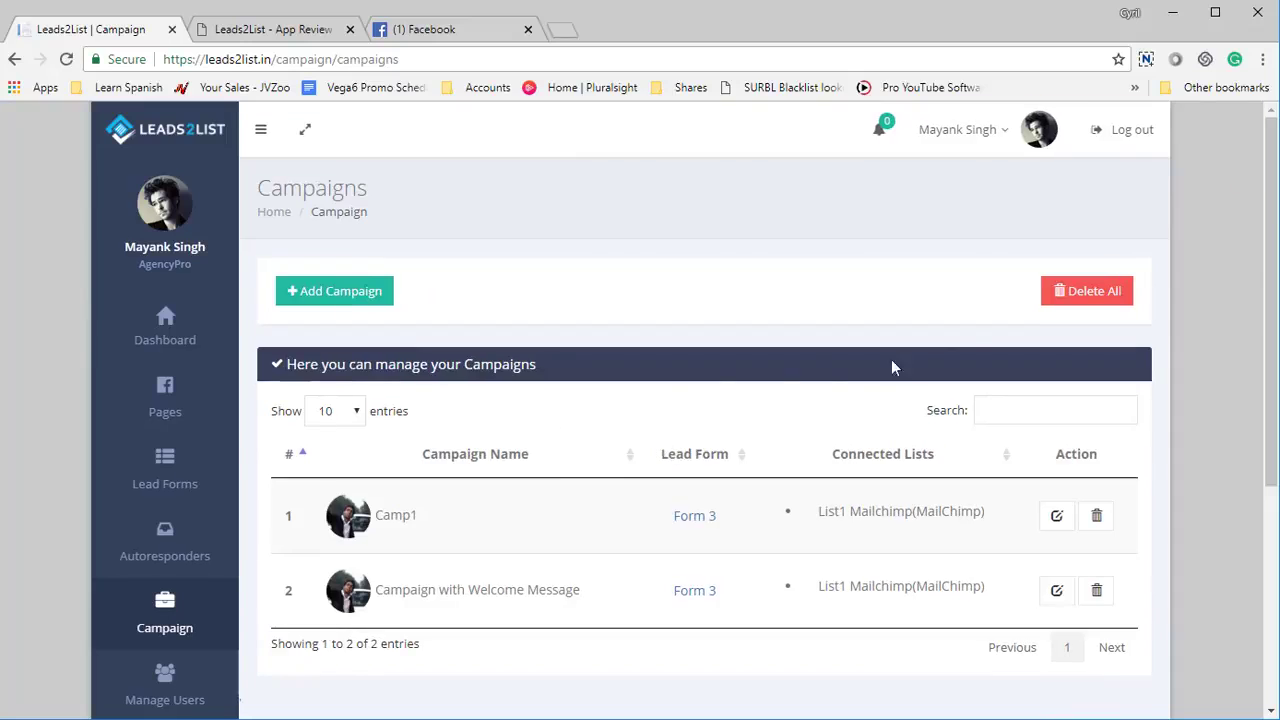
left_click(295, 290)
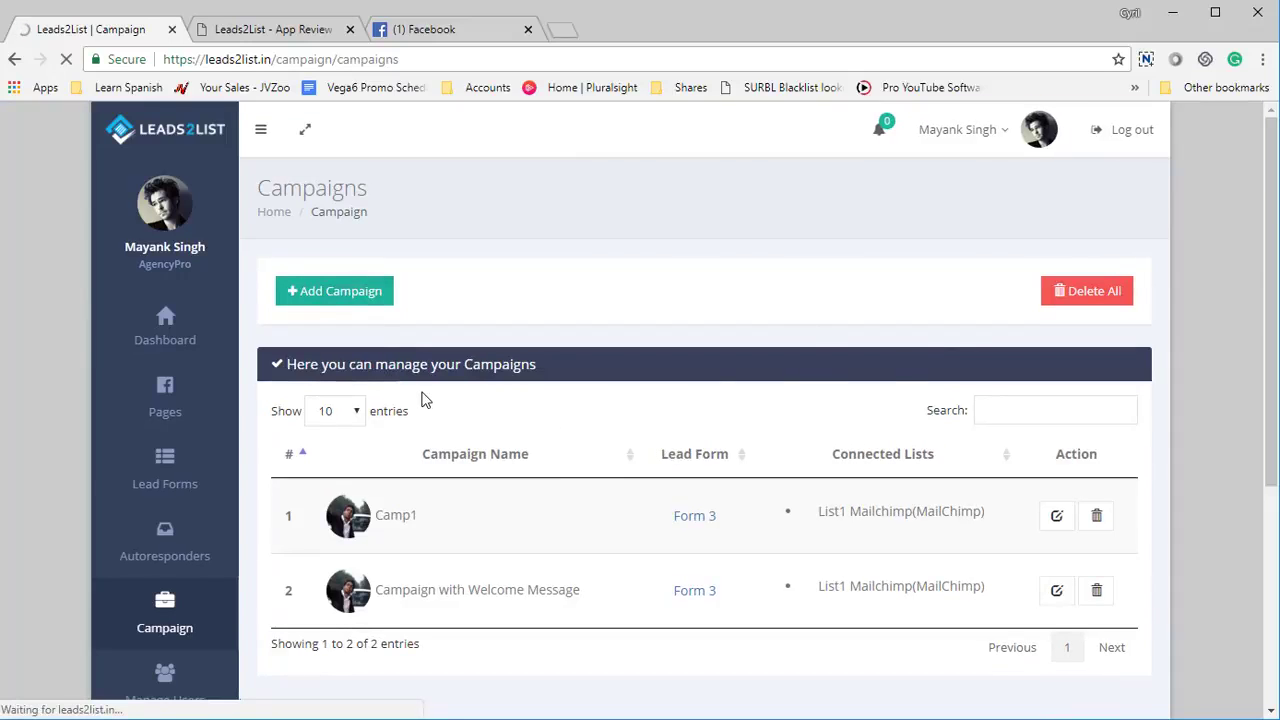
left_click(518, 345)
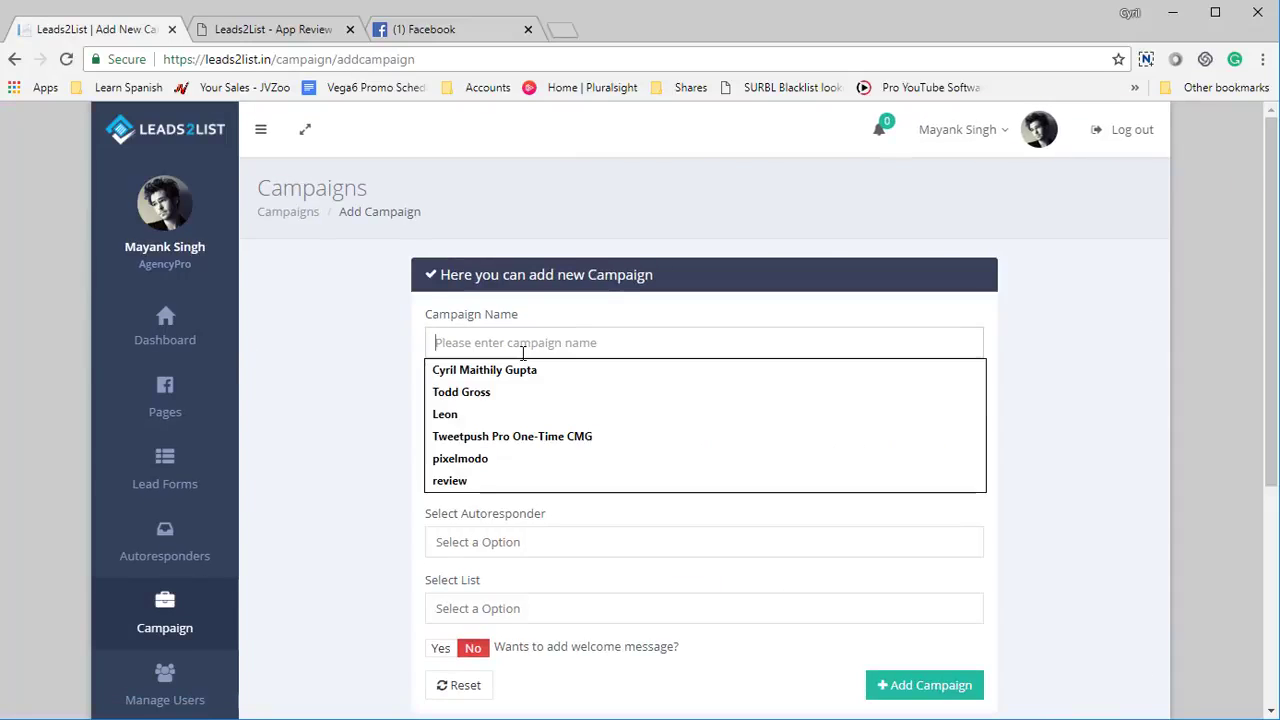
type("My Campaign")
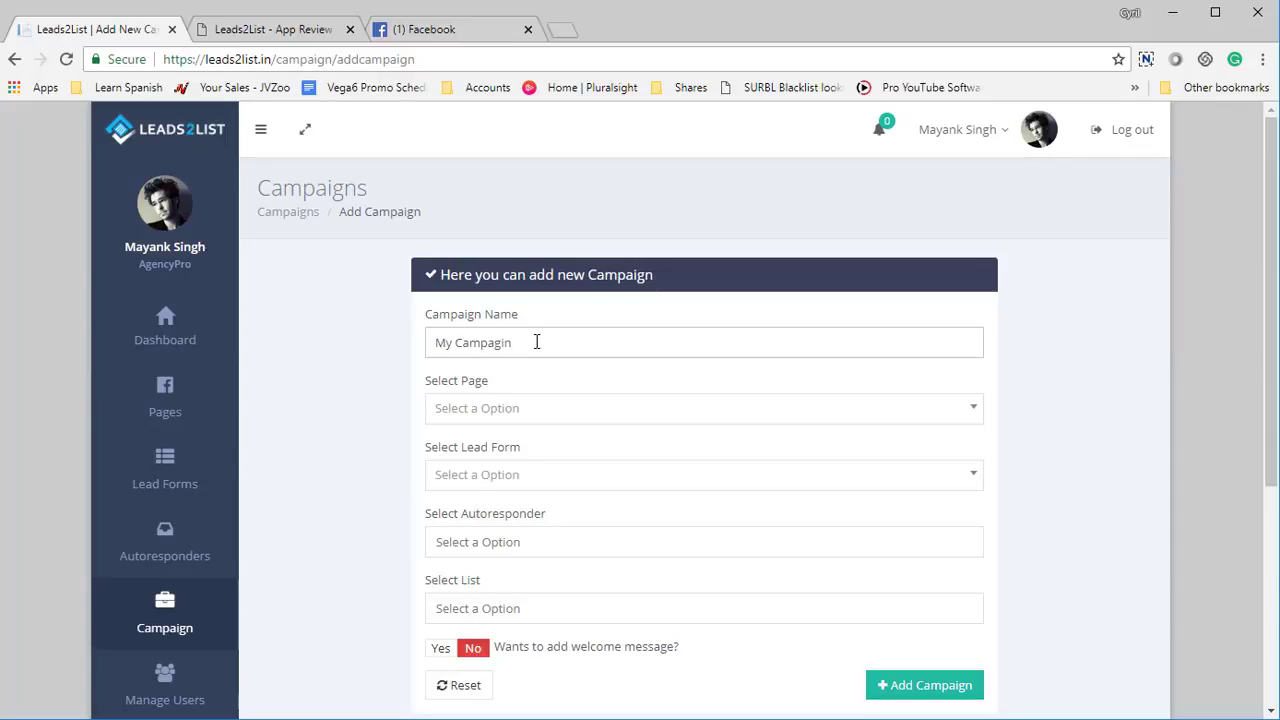
left_click(790, 400)
left_click(572, 560)
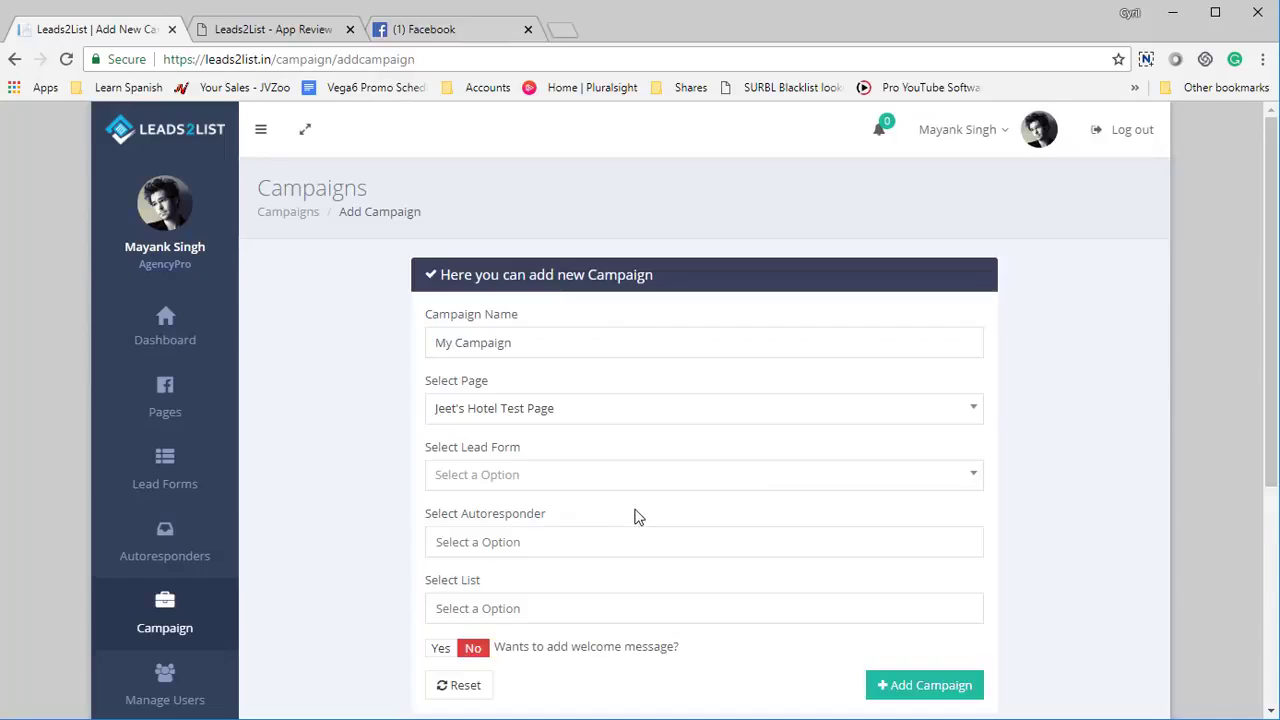
- Connect the campaign's lead form Untitled form 2018-07-10 to the MailChimp autoresponder and the list List1 Mailchimp(MailChimp)
scroll(556, 485, "down", 1)
left_click(551, 394)
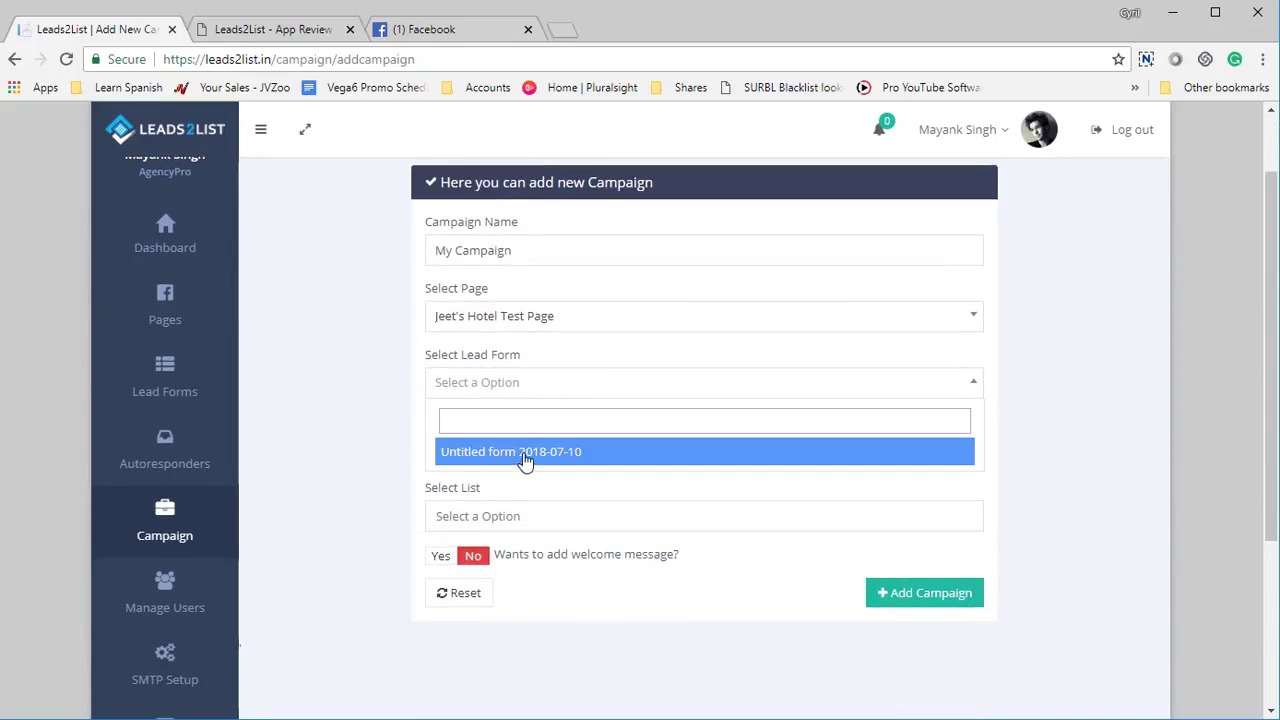
left_click(522, 459)
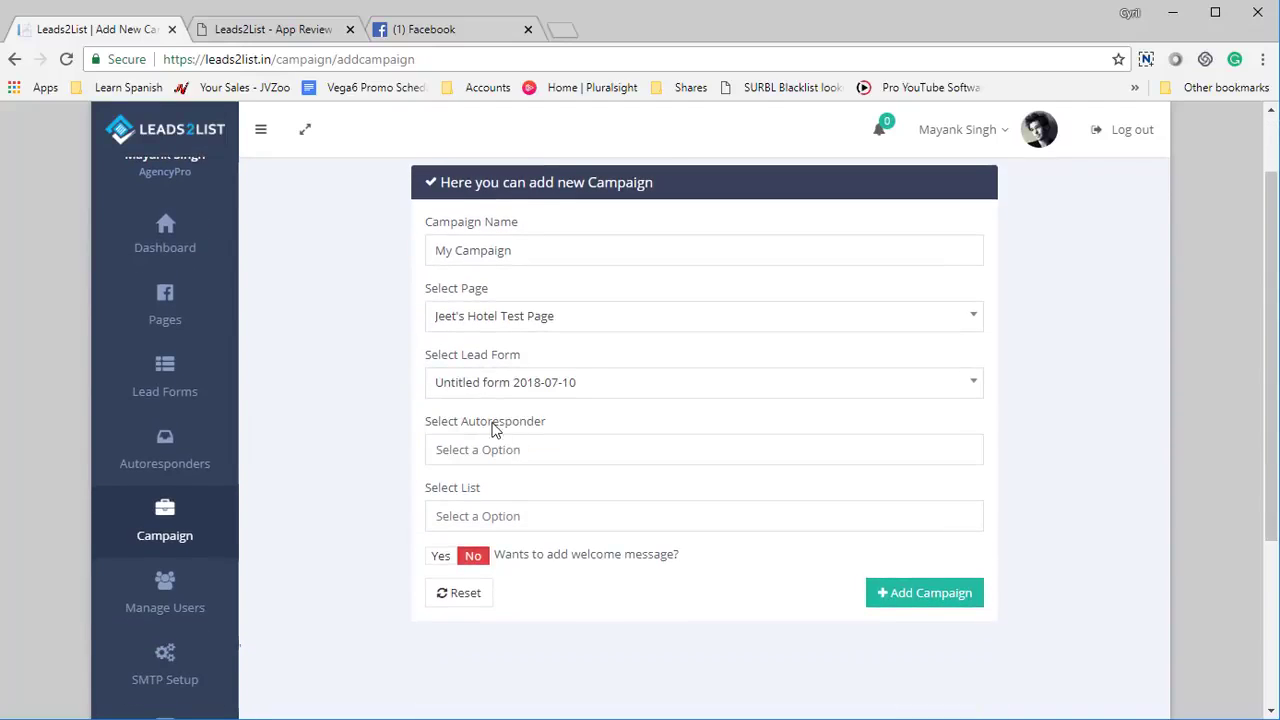
left_click(547, 462)
left_click(543, 485)
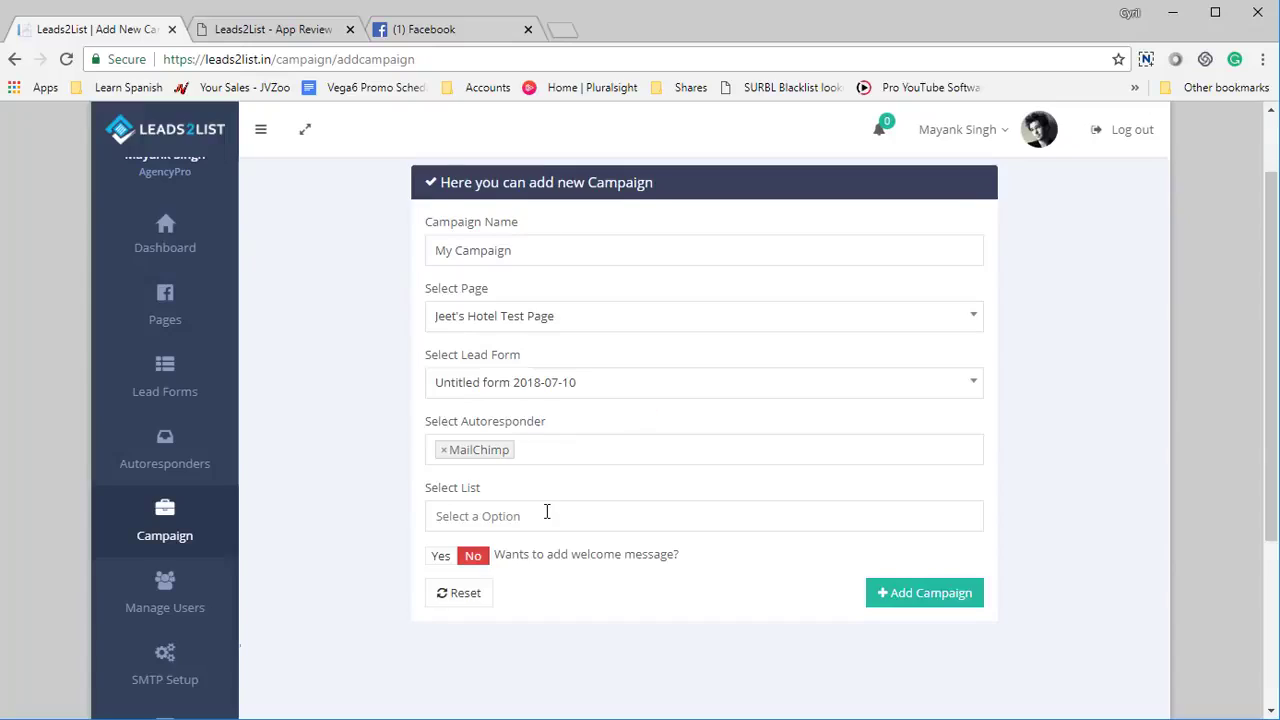
left_click(547, 521)
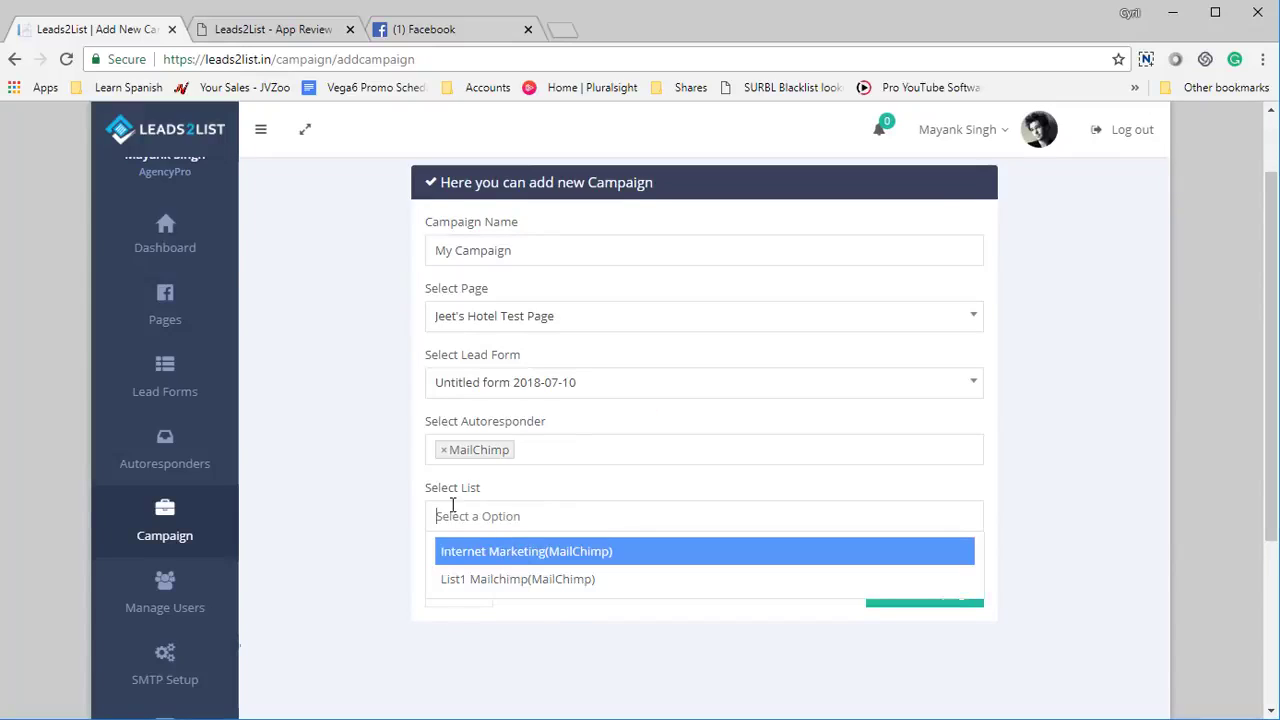
left_click(518, 579)
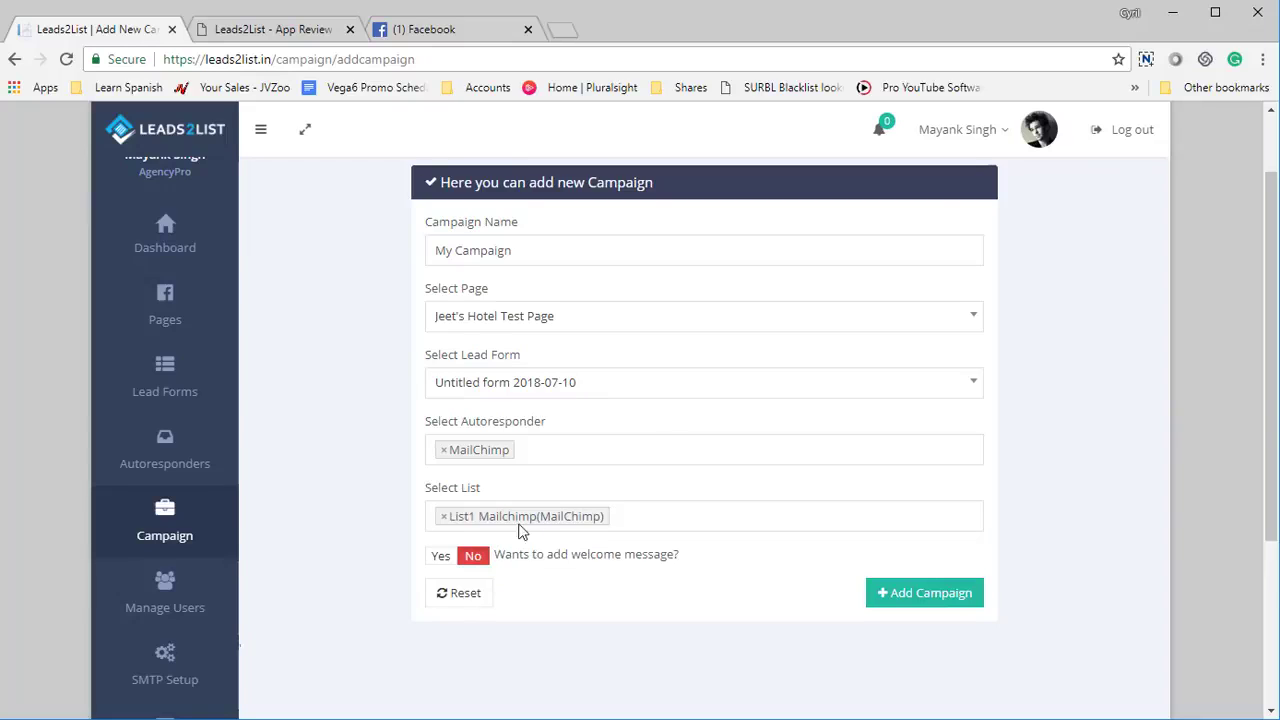
- View the email templates offered for a campaign welcome message, leaving the welcome message option set to No
left_click(441, 556)
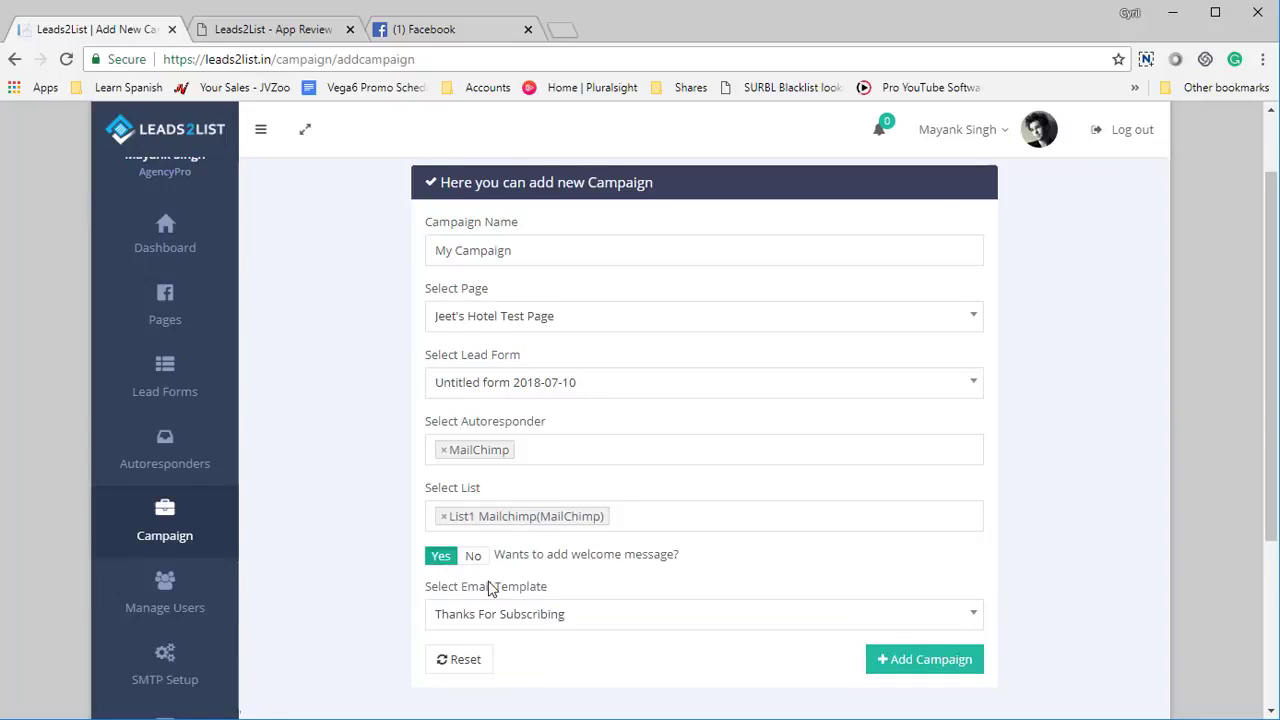
scroll(520, 500, "down", 2)
left_click(549, 440)
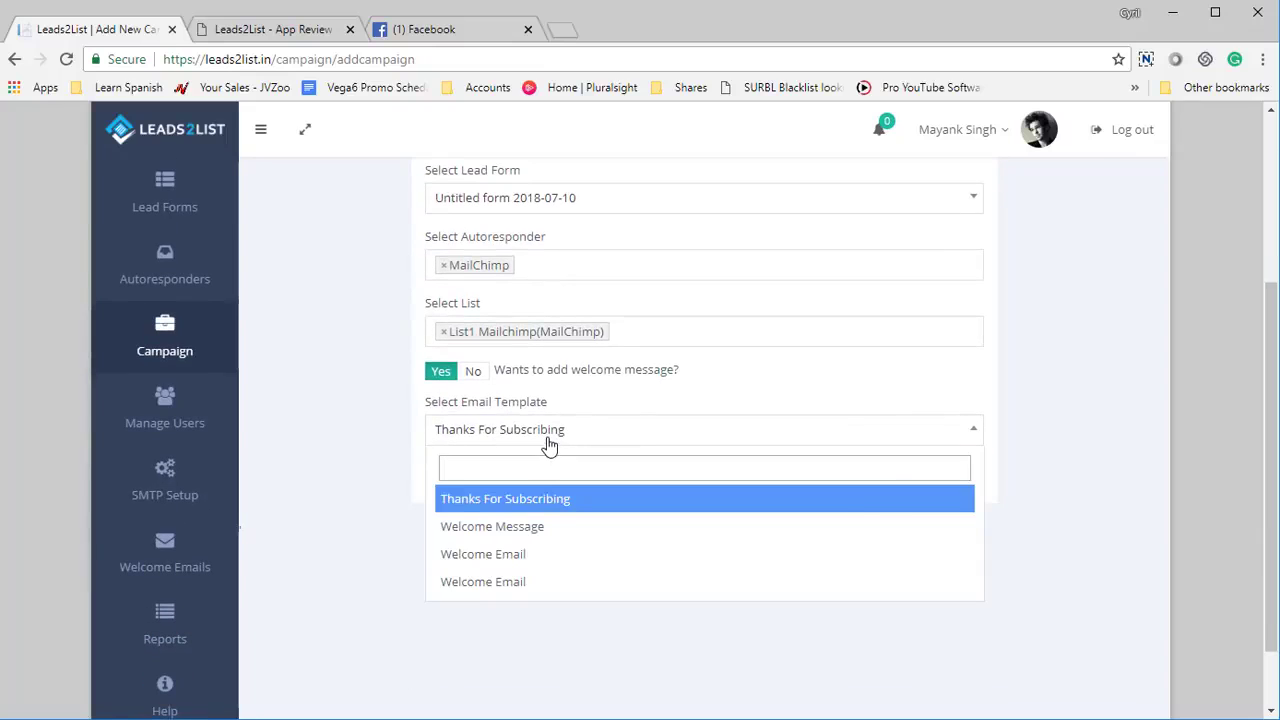
left_click(540, 440)
left_click(476, 372)
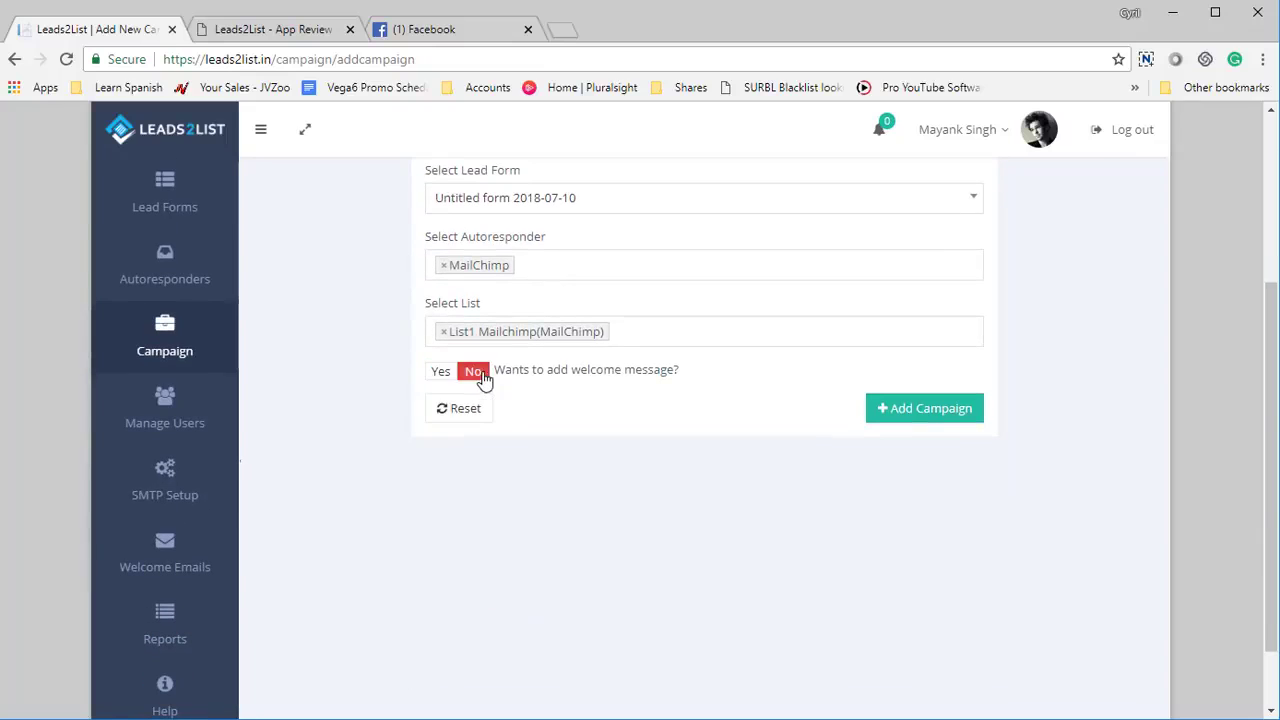
- Add the campaign and check the My Campaign entry in the campaigns list
left_click(931, 409)
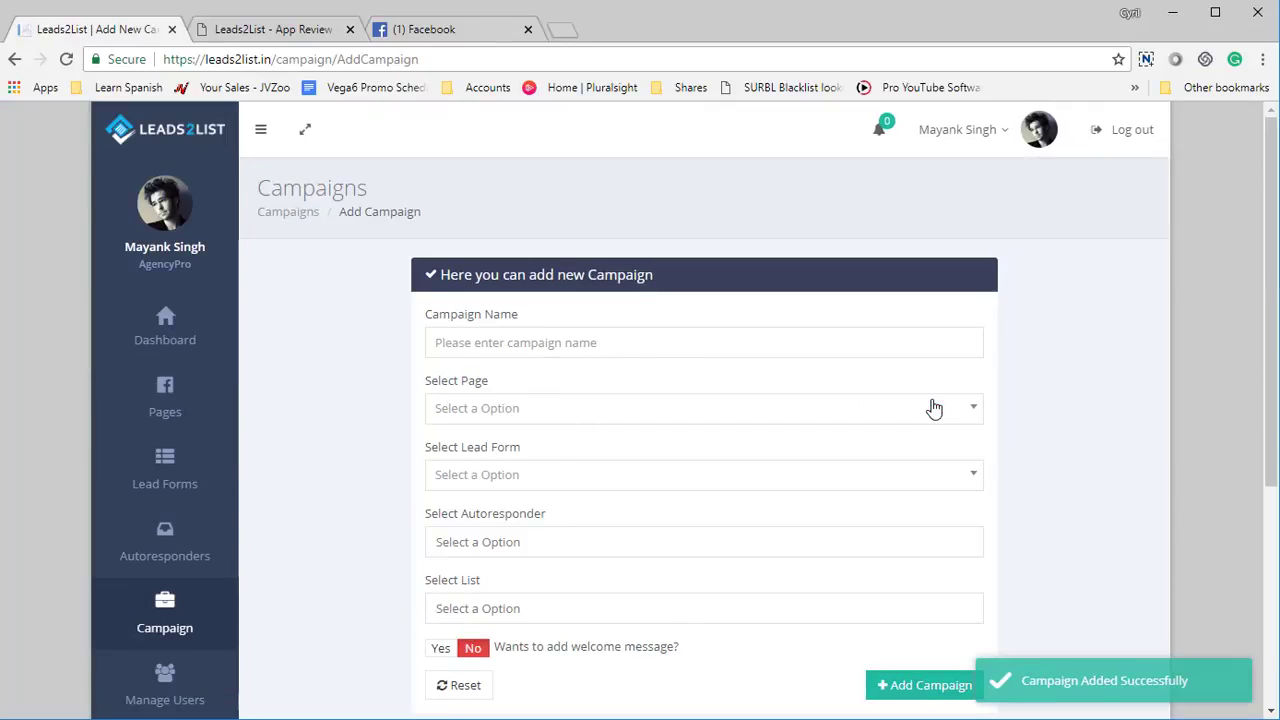
scroll(240, 517, "down", 2)
left_click(200, 531)
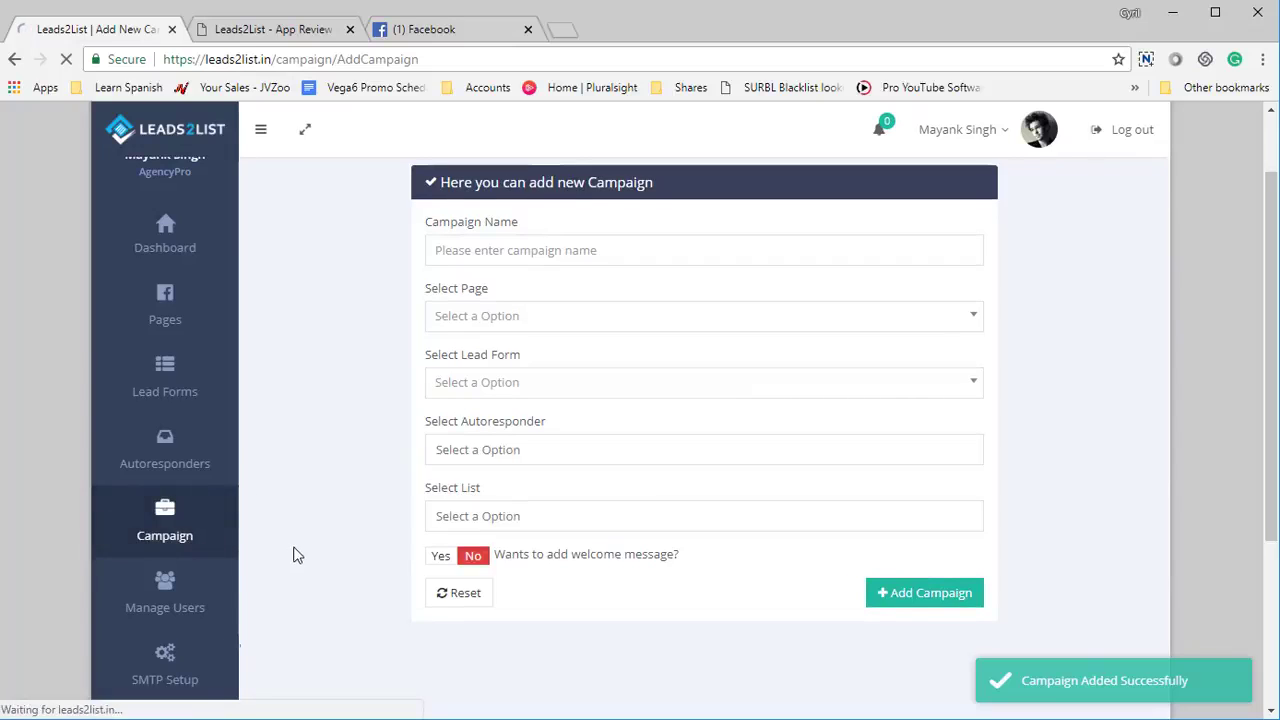
scroll(426, 420, "down", 3)
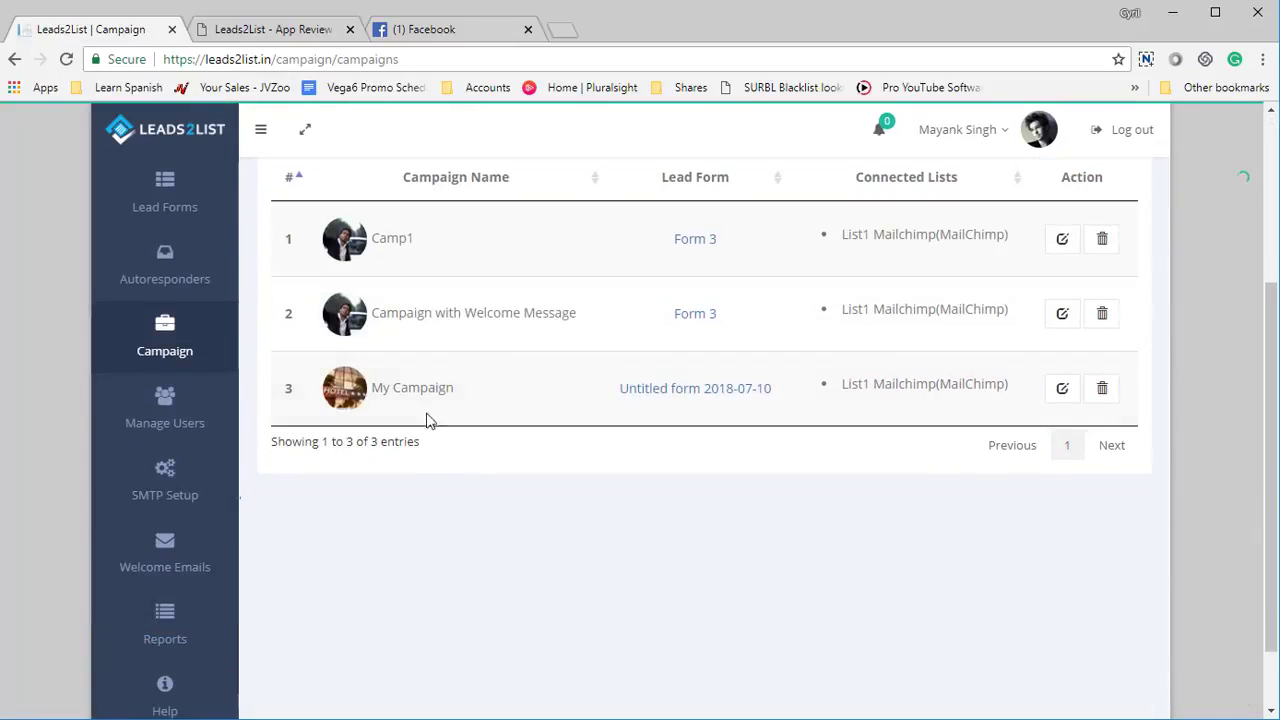
left_click_drag(480, 393, 404, 385)
left_click(500, 425)
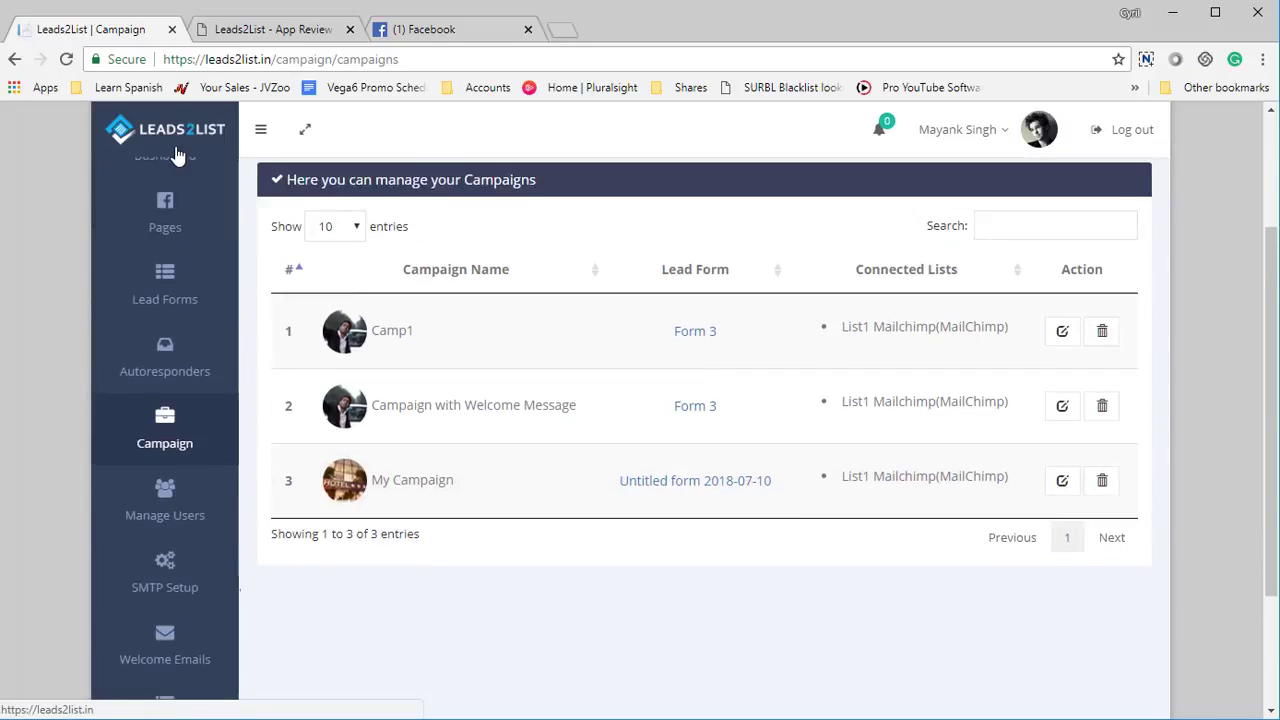
scroll(177, 160, "up", 2)
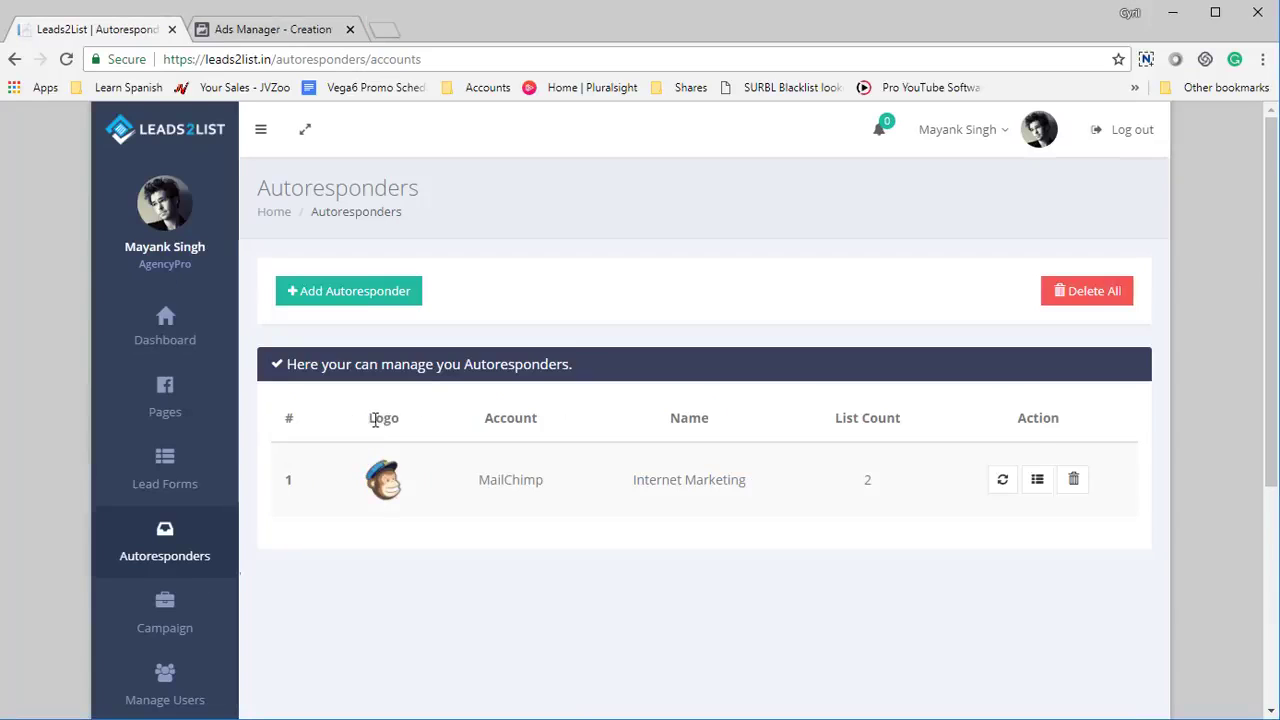
- Open Notepad, write the note "Manage pages, publish_pages", select the text and minimize the window
scroll(418, 451, "down", 1)
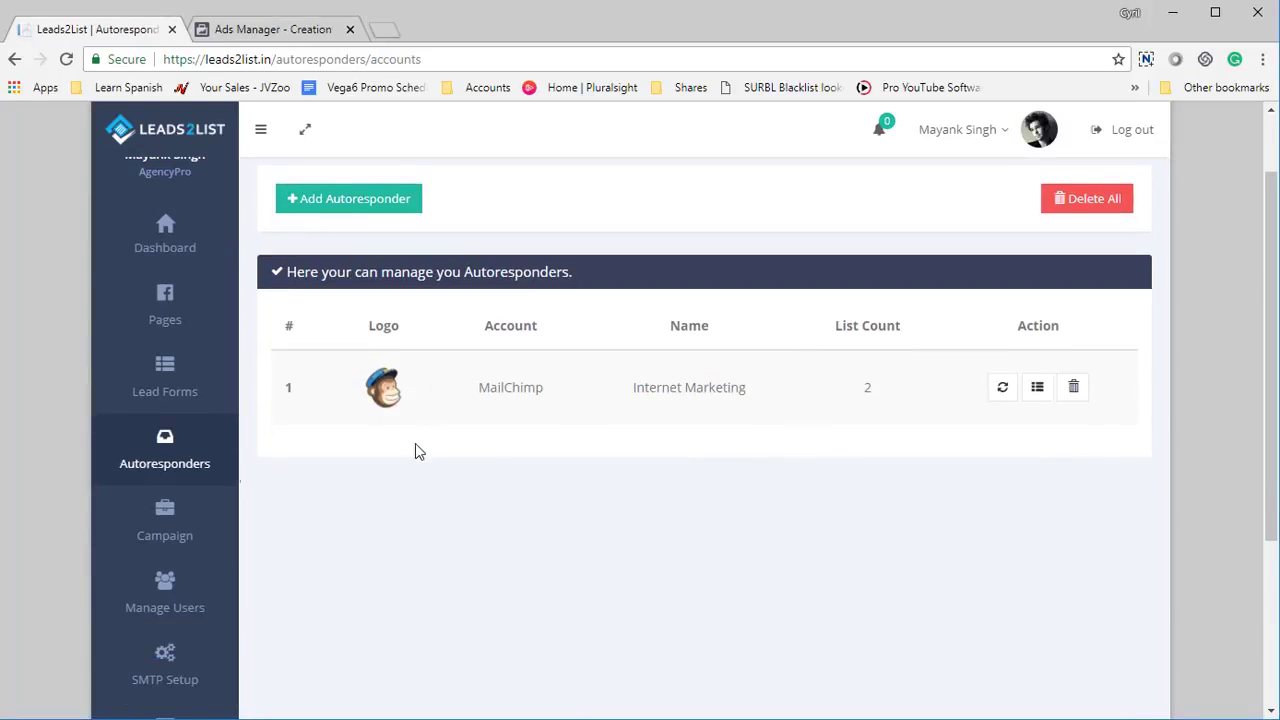
key("super")
type("notepad")
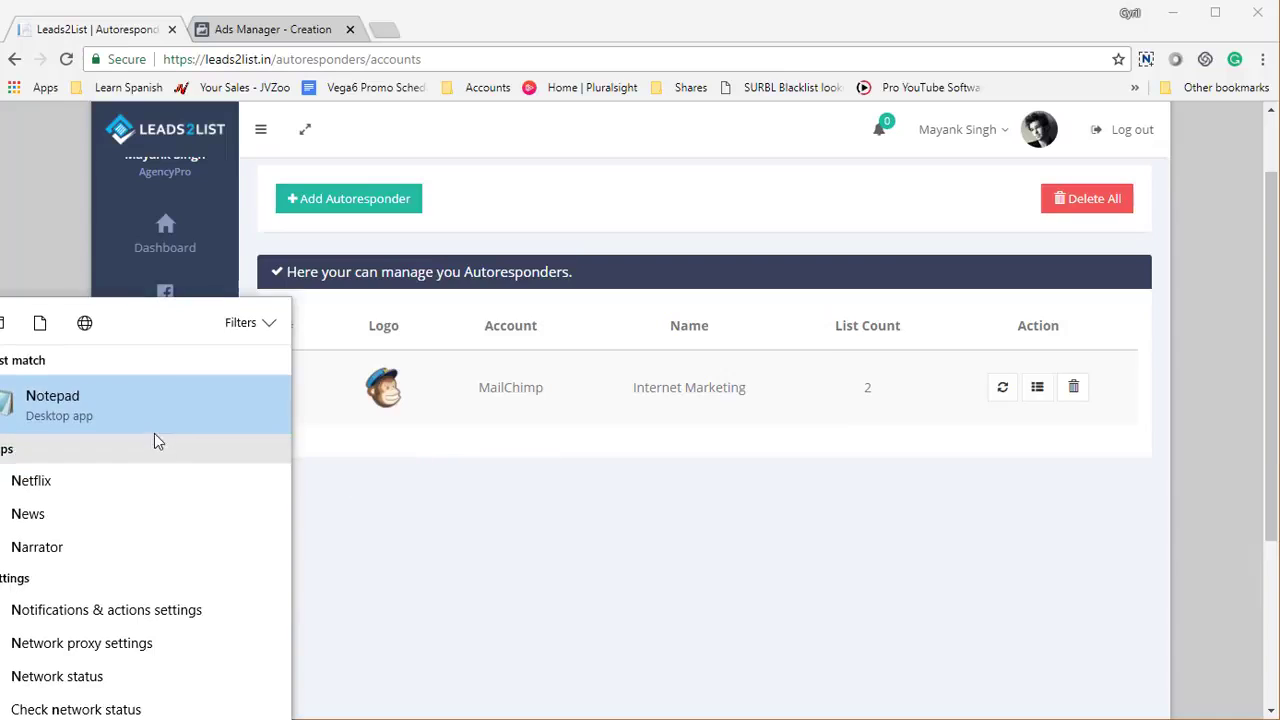
left_click(154, 433)
type("Manager pa")
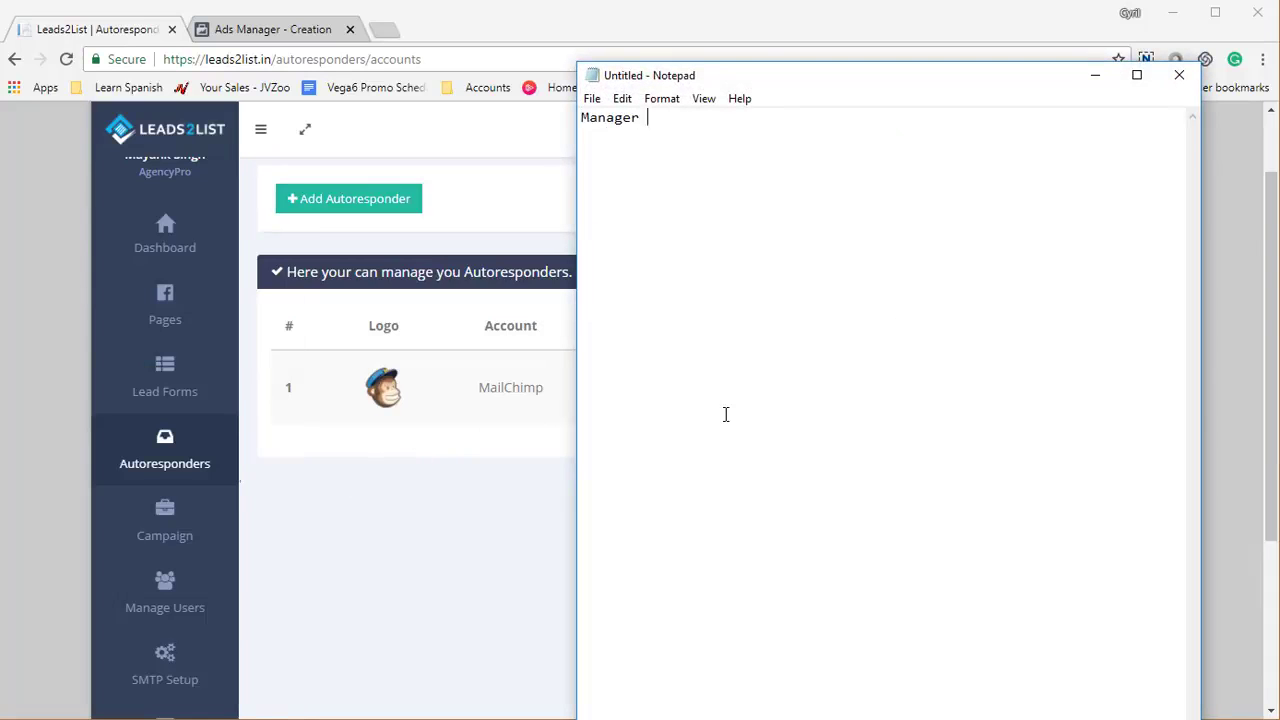
key("BackSpace")
key("BackSpace")
key("BackSpace")
key("BackSpace")
type("p")
key("BackSpace")
key("BackSpace")
type("pages, au")
key("BackSpace")
key("BackSpace")
type("au")
key("BackSpace")
key("BackSpace")
type("publilsh")
key("BackSpace")
key("BackSpace")
key("BackSpace")
type("sh)")
key("BackSpace")
type("_pages")
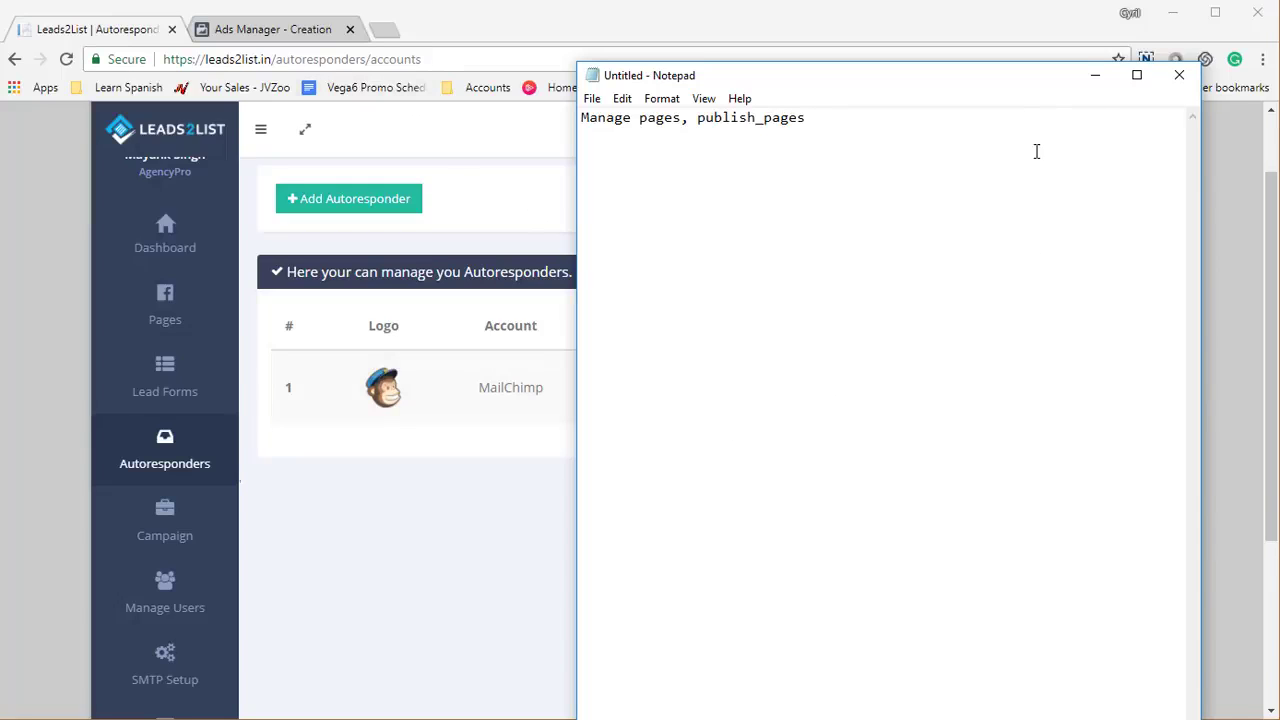
left_click_drag(809, 122, 456, 102)
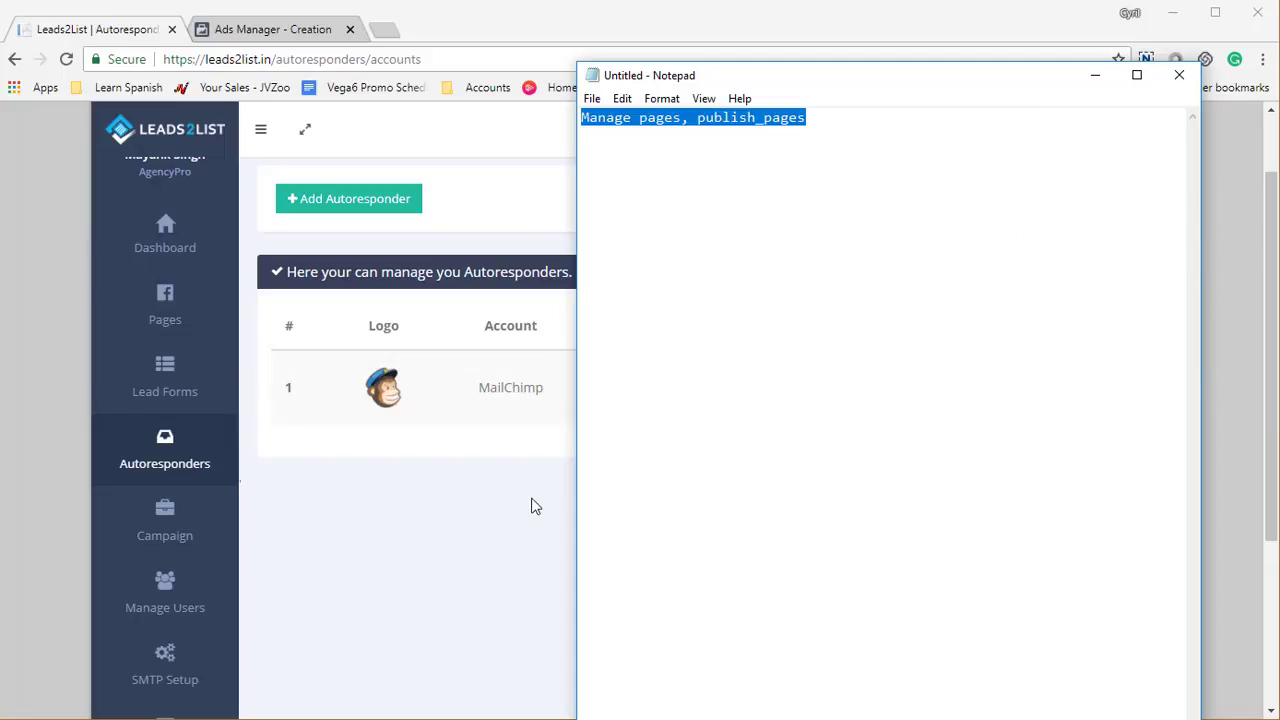
left_click(1094, 76)
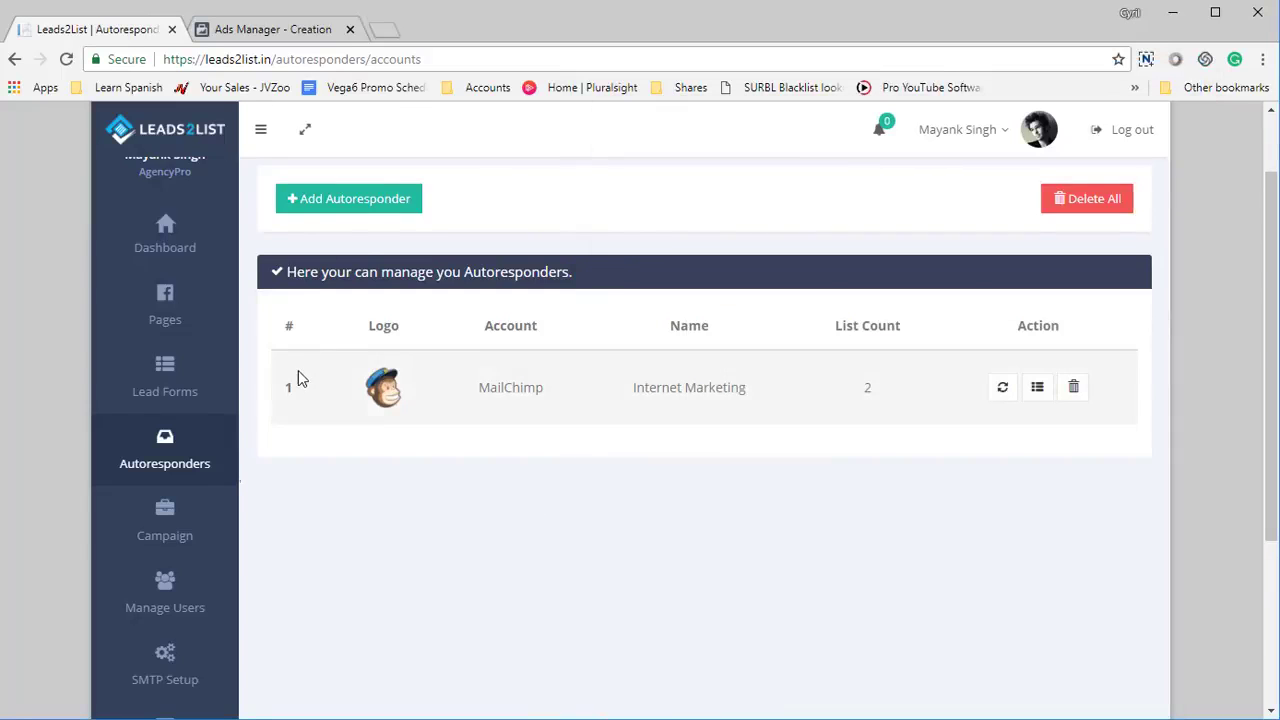
scroll(273, 382, "down", 3)
scroll(271, 382, "up", 3)
scroll(214, 390, "down", 3)
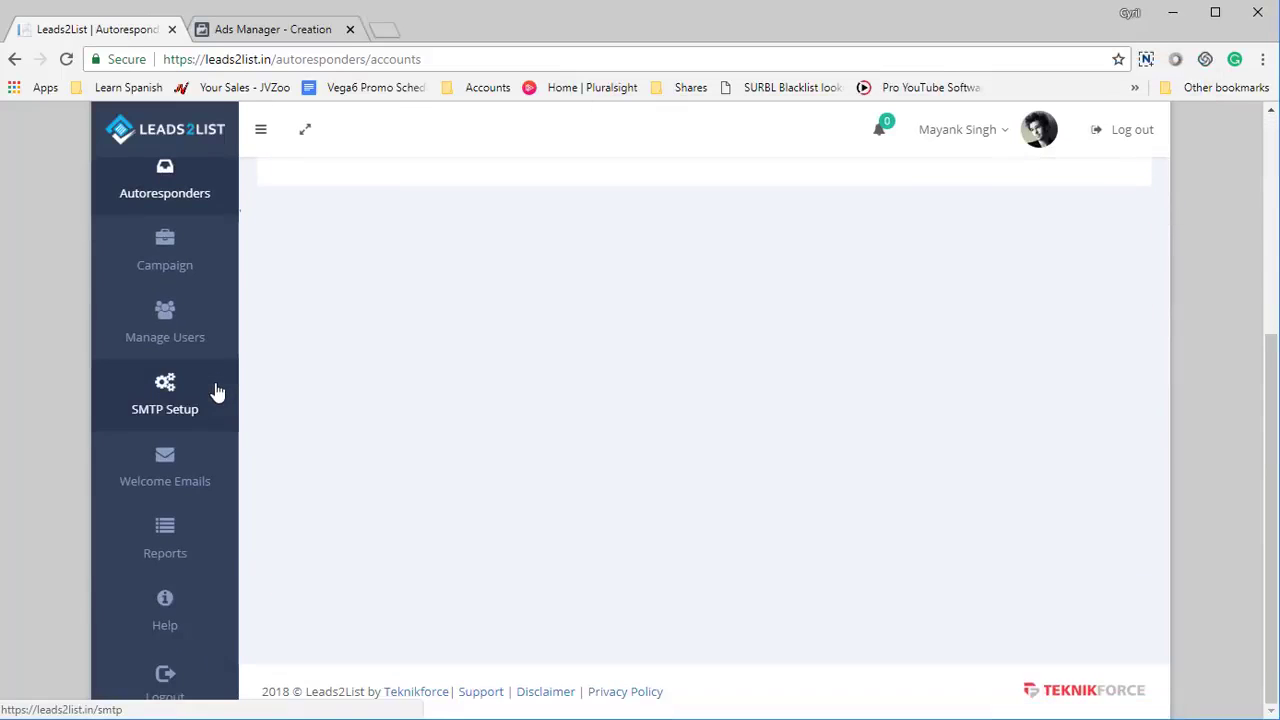